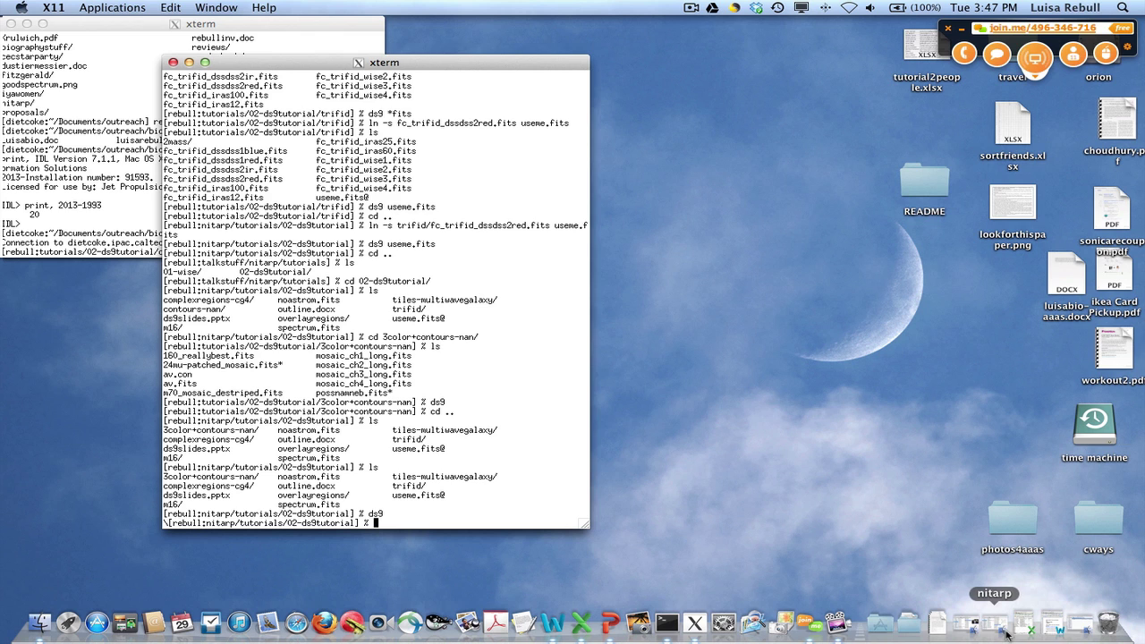
# Show the Dock's Applications stack and scroll to the bottom of its list
pyautogui.click(879, 624)
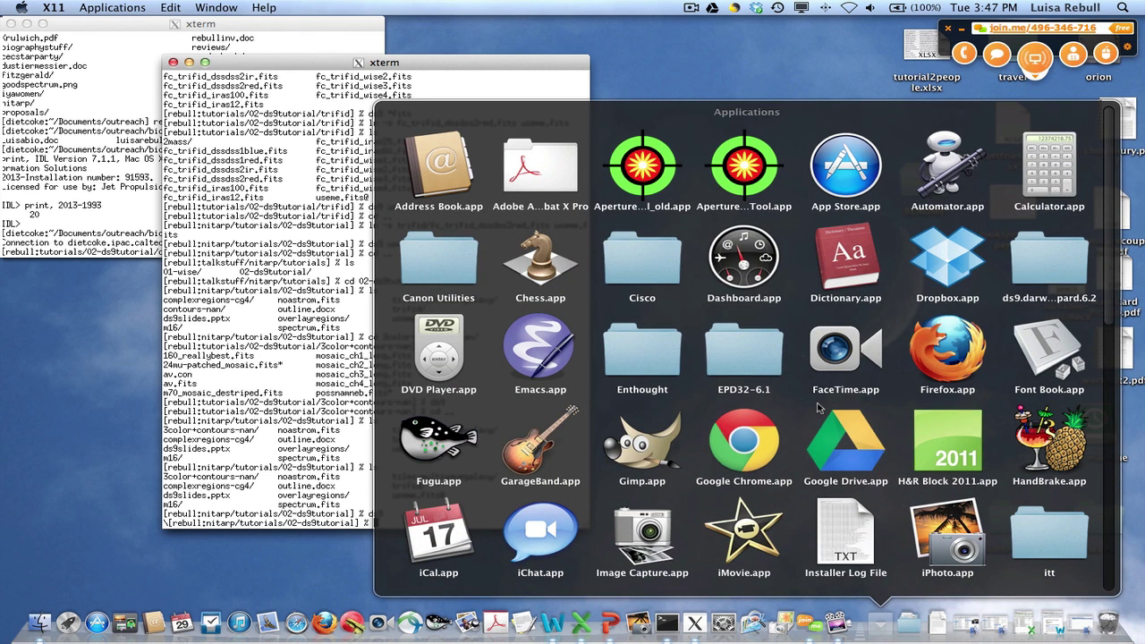
pyautogui.scroll(-10, 832, 430)
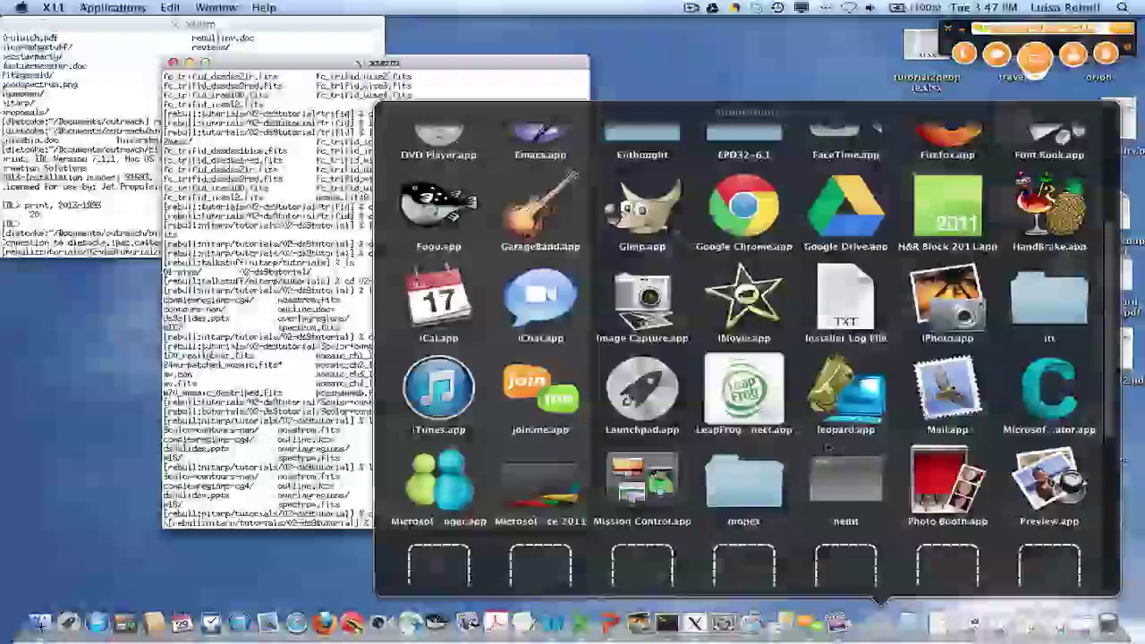
# Show Applications in Finder and enter the ds9.darwinsnowleopard.6.2 folder
pyautogui.click(845, 535)
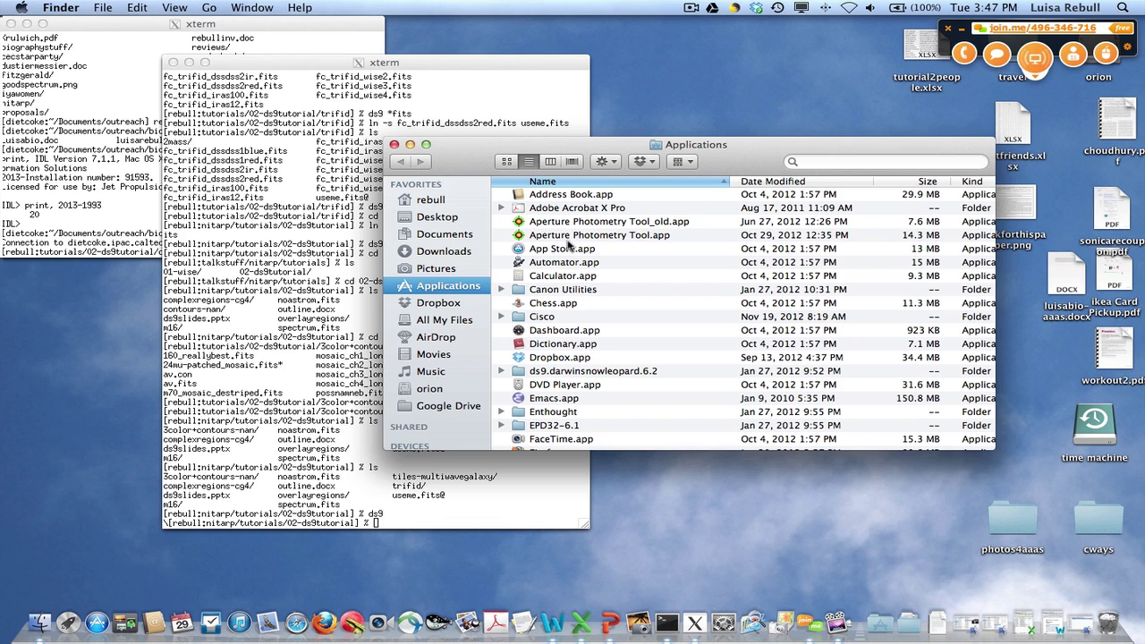
pyautogui.scroll(-3, 541, 268)
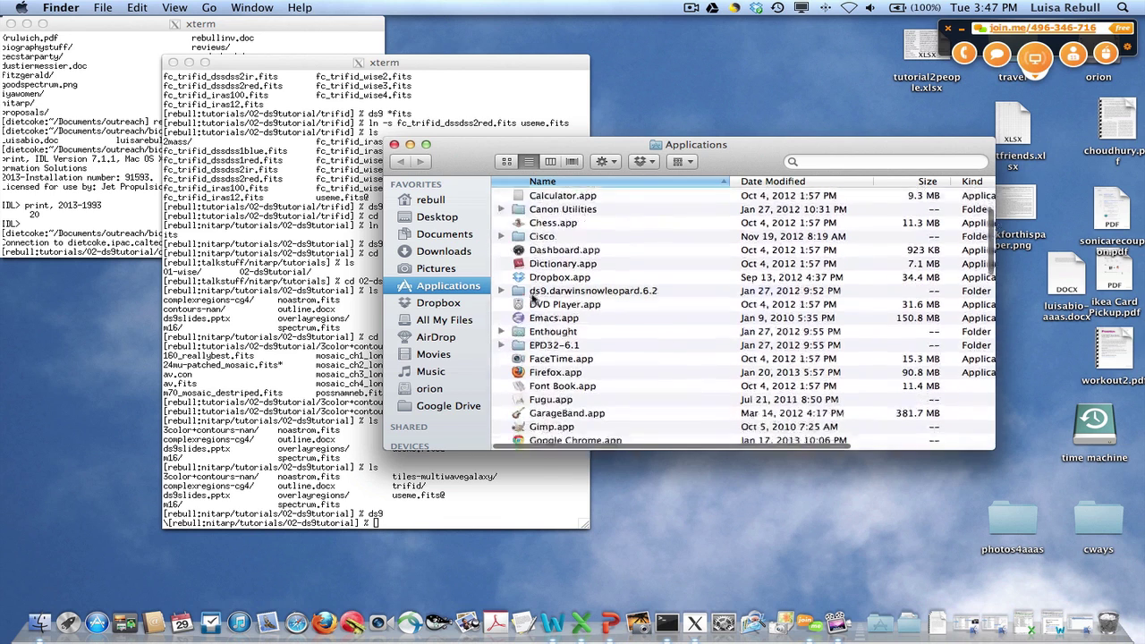
pyautogui.doubleClick(520, 290)
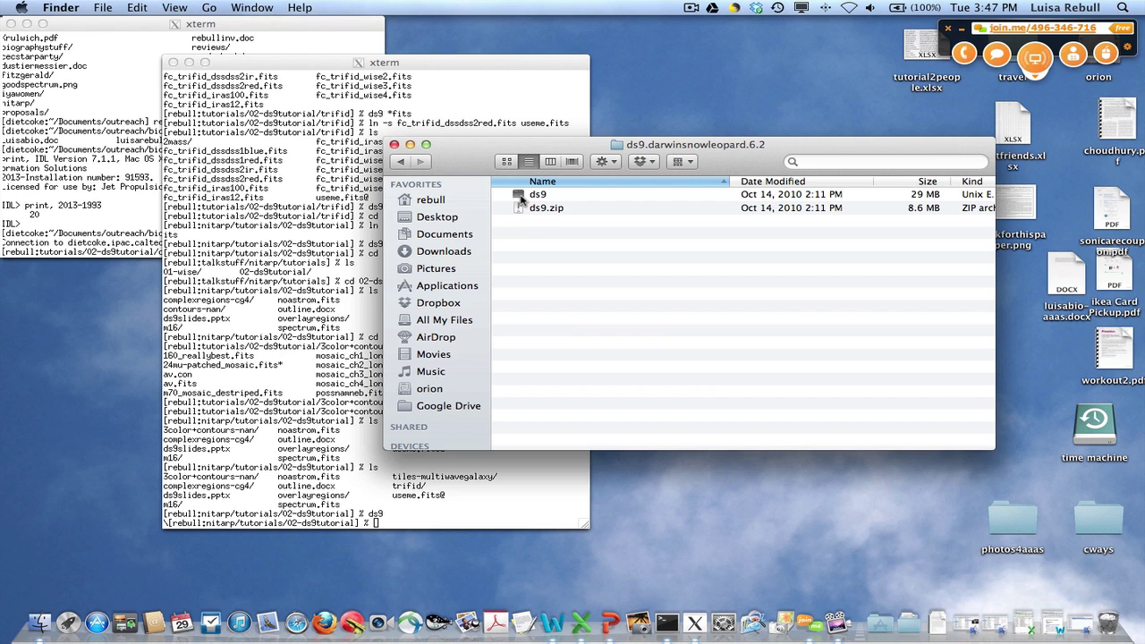
# Launch the ds9 executable and place its Terminal and image windows side by side
pyautogui.doubleClick(521, 198)
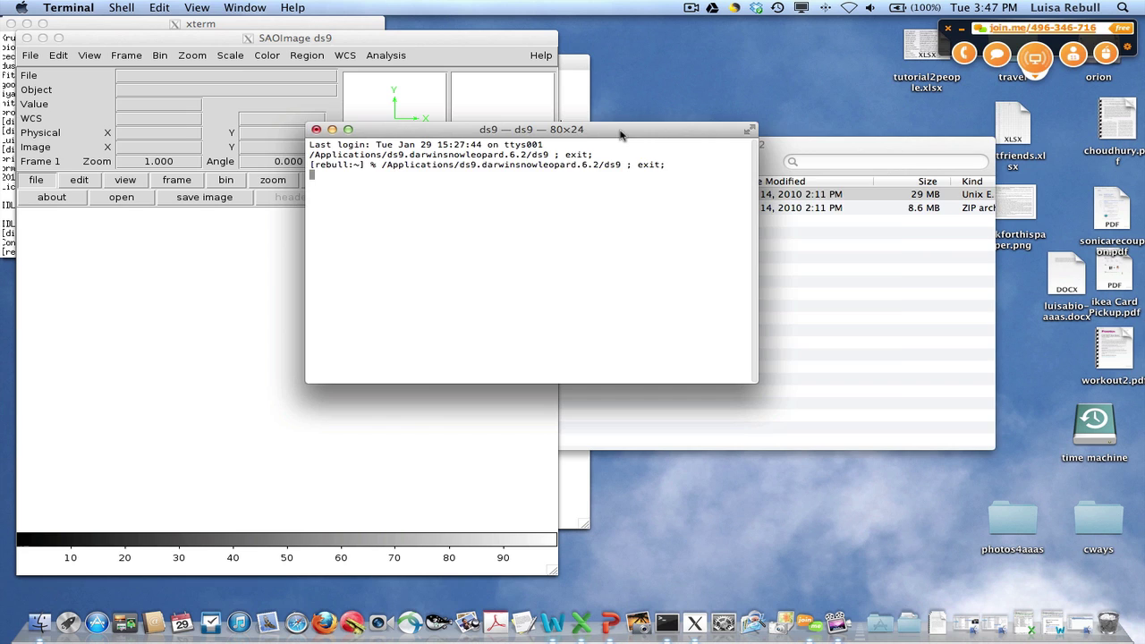
pyautogui.moveTo(620, 133); pyautogui.dragTo(754, 130)
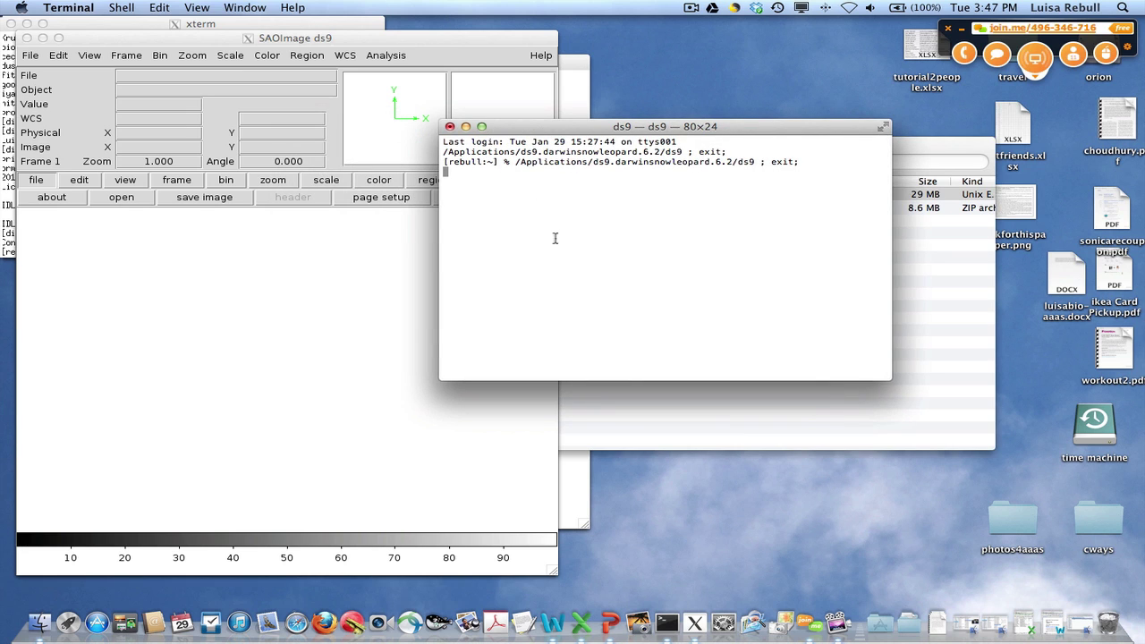
pyautogui.click(205, 48)
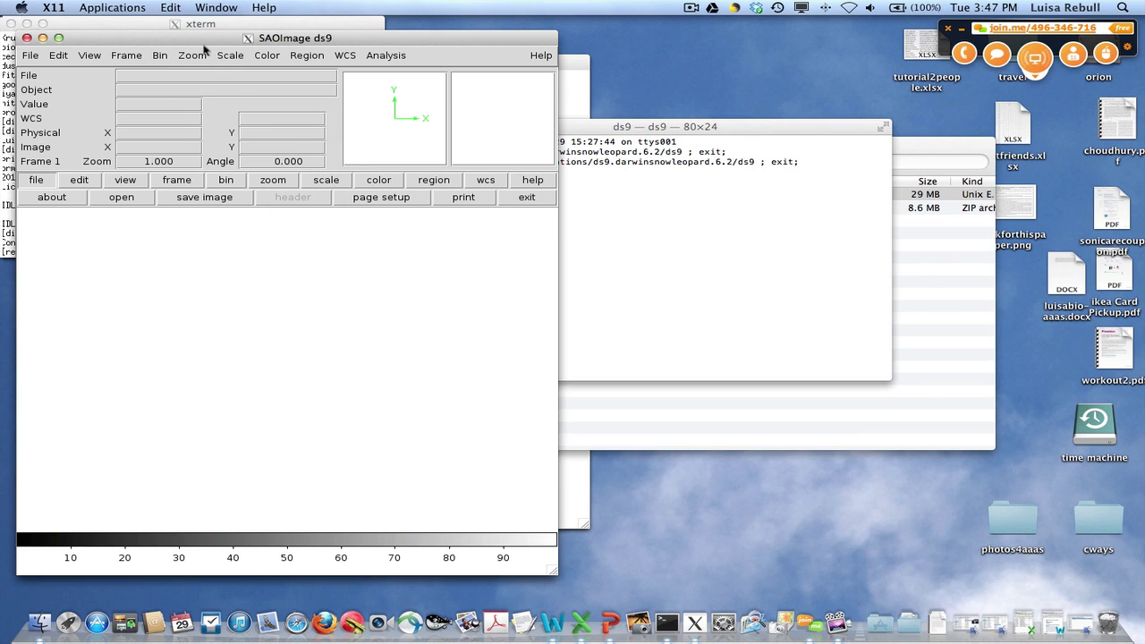
pyautogui.click(810, 154)
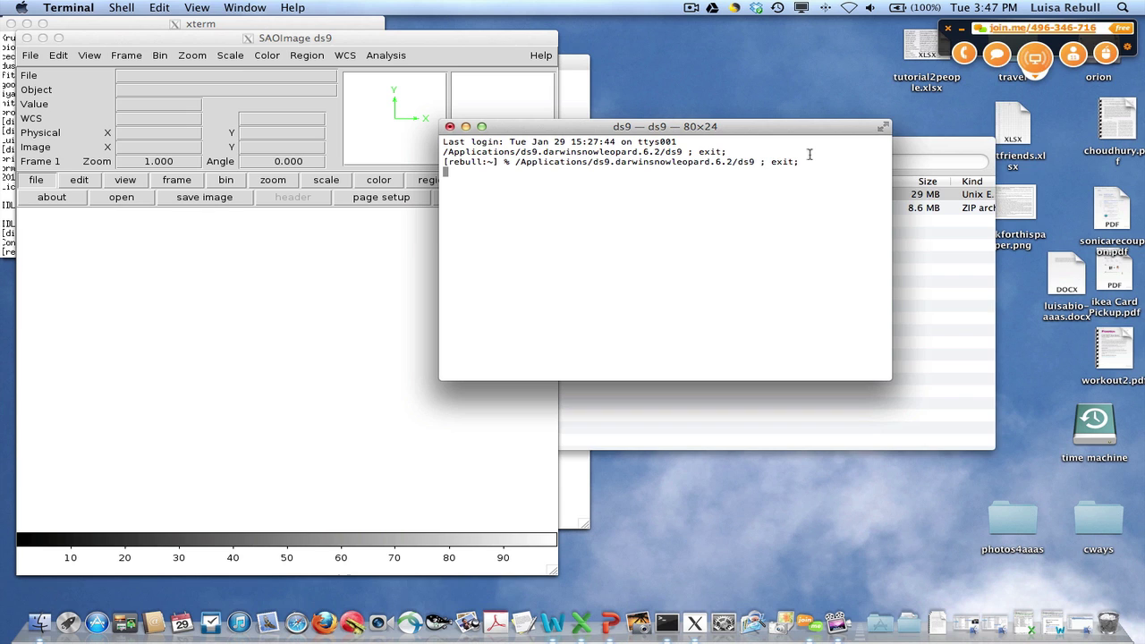
pyautogui.moveTo(786, 131); pyautogui.dragTo(857, 125)
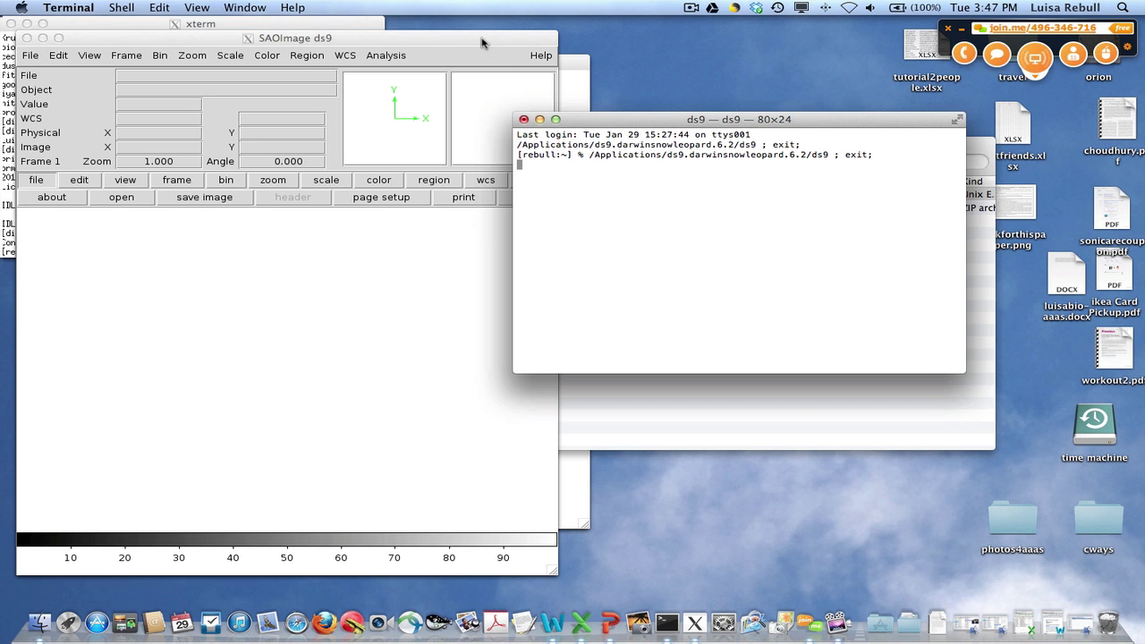
pyautogui.moveTo(485, 41); pyautogui.dragTo(712, 47)
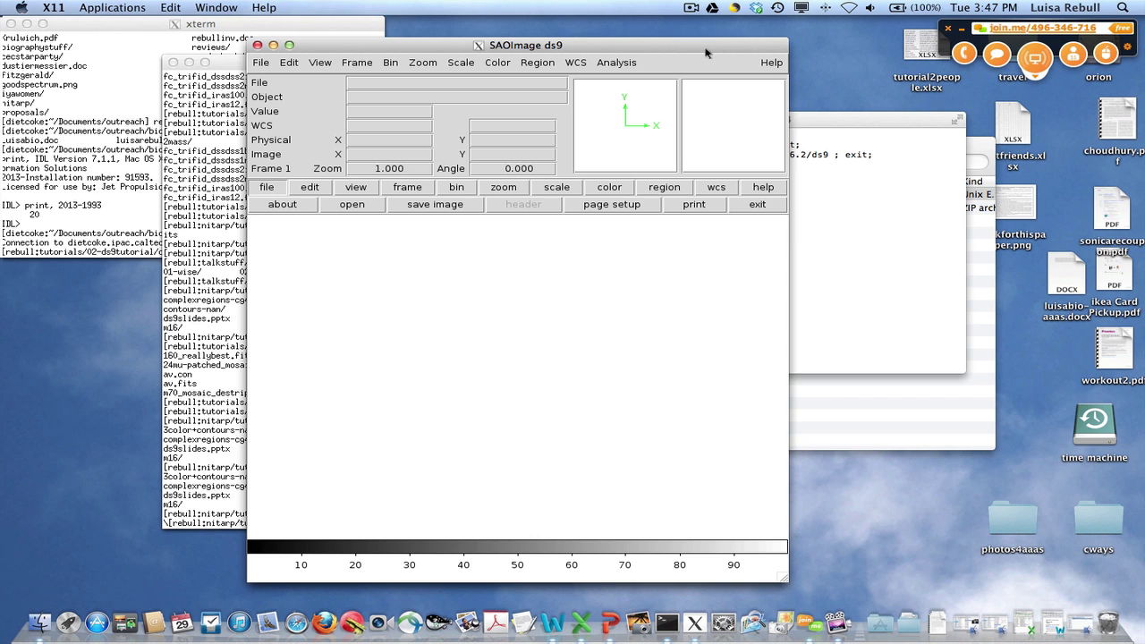
# Close the empty ds9 window and clear the pending 'ds9 useme.fits' command
pyautogui.click(257, 44)
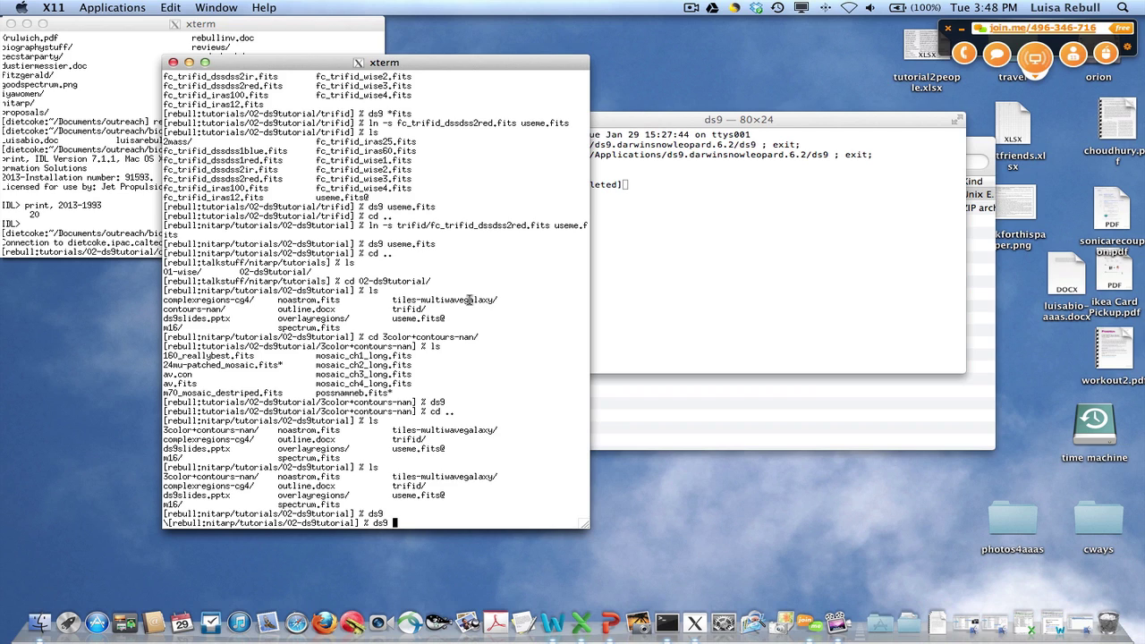
pyautogui.press('BackSpace')
pyautogui.press('Tab')
pyautogui.hotkey('ctrl', 'u')
pyautogui.press('Return')
pyautogui.press('Return')
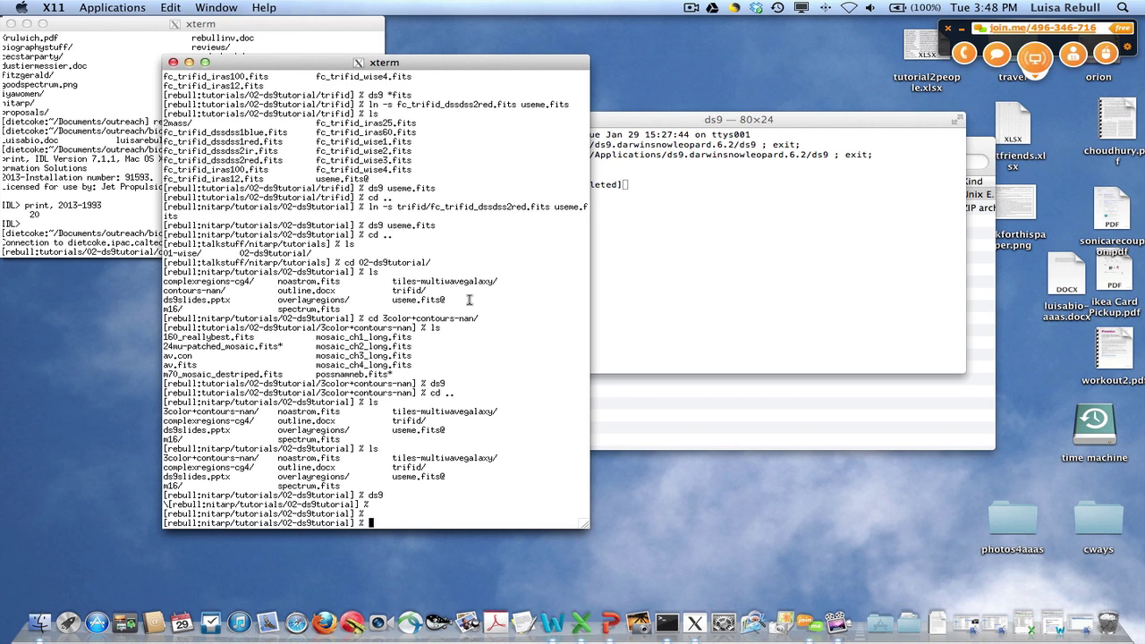
# Run 'unalias ds9' and 'ls', then start 'ds9 &' in the background
pyautogui.write('unalias ds9')
pyautogui.press('Return')
pyautogui.write('ls')
pyautogui.press('Return')
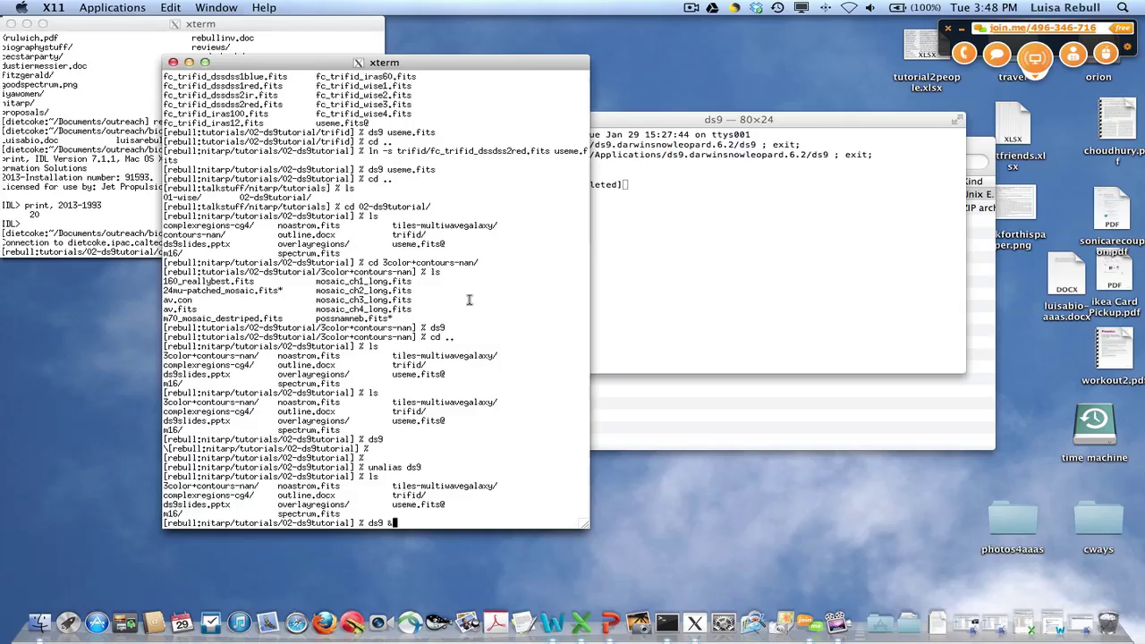
pyautogui.write('ds9 &')
pyautogui.press('Return')
# Reload the shell configuration with 'source ~/.tcshrc'
pyautogui.press('Return')
pyautogui.press('Return')
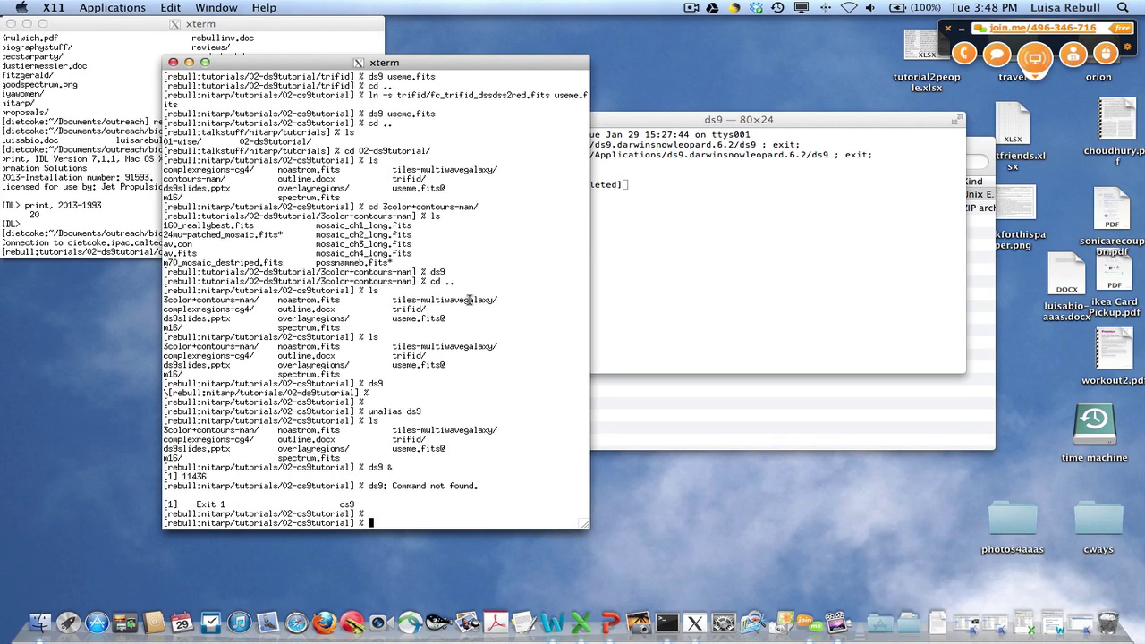
pyautogui.write('source ~/.c')
pyautogui.press('BackSpace')
pyautogui.write('.cs')
pyautogui.write('.tcs')
pyautogui.write('hrc')
pyautogui.press('Return')
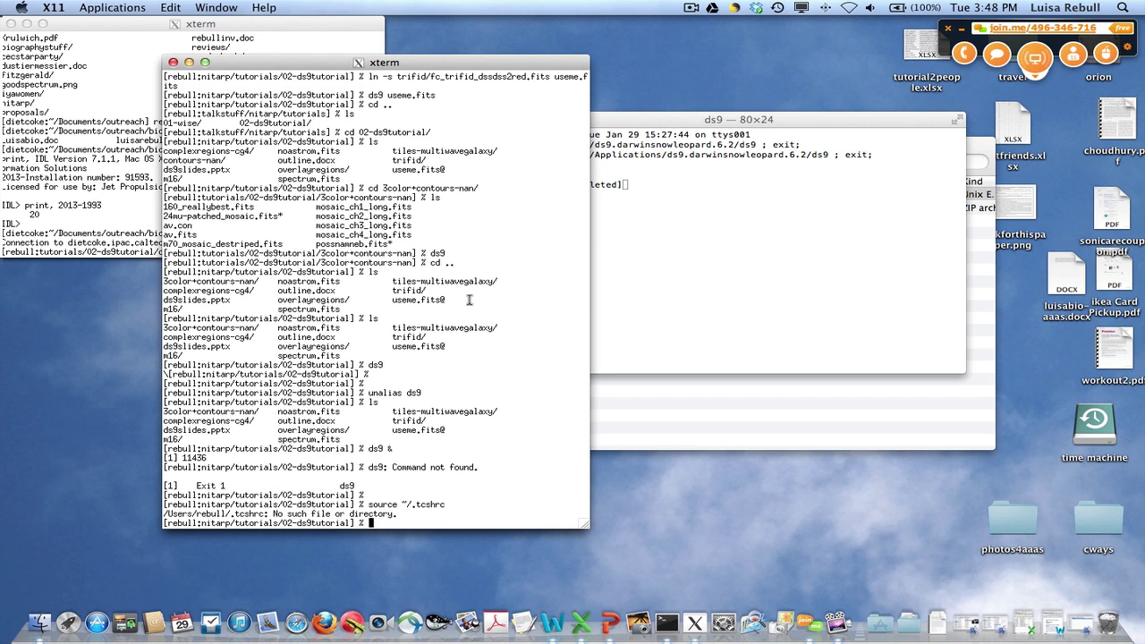
# Close the middle xterm, then move and enlarge the remaining one
pyautogui.click(131, 153)
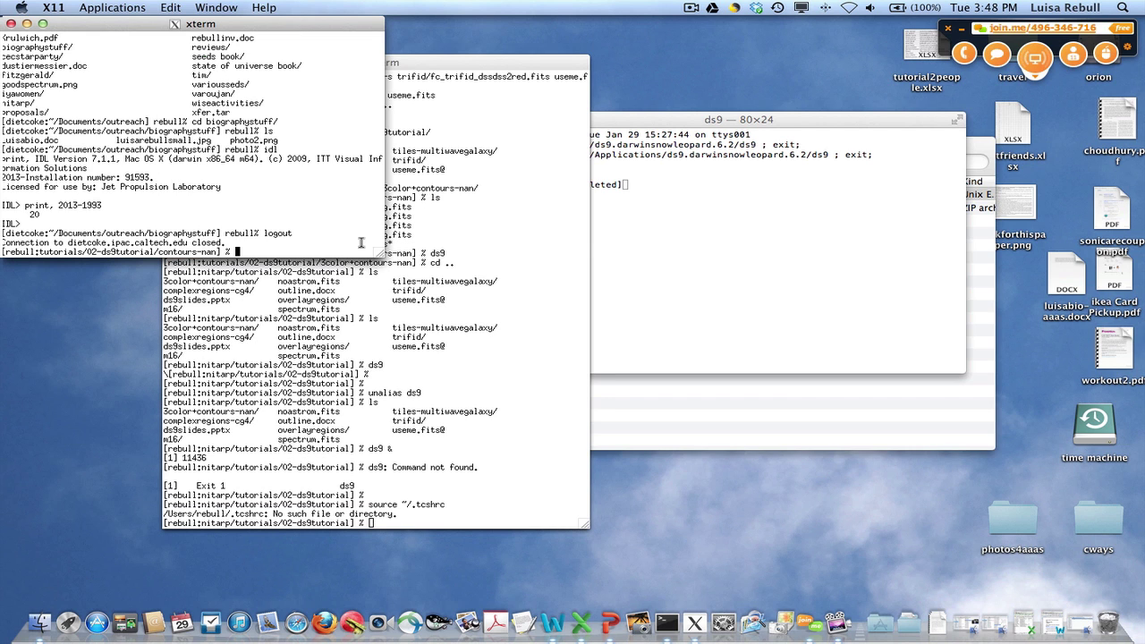
pyautogui.click(439, 152)
pyautogui.click(170, 63)
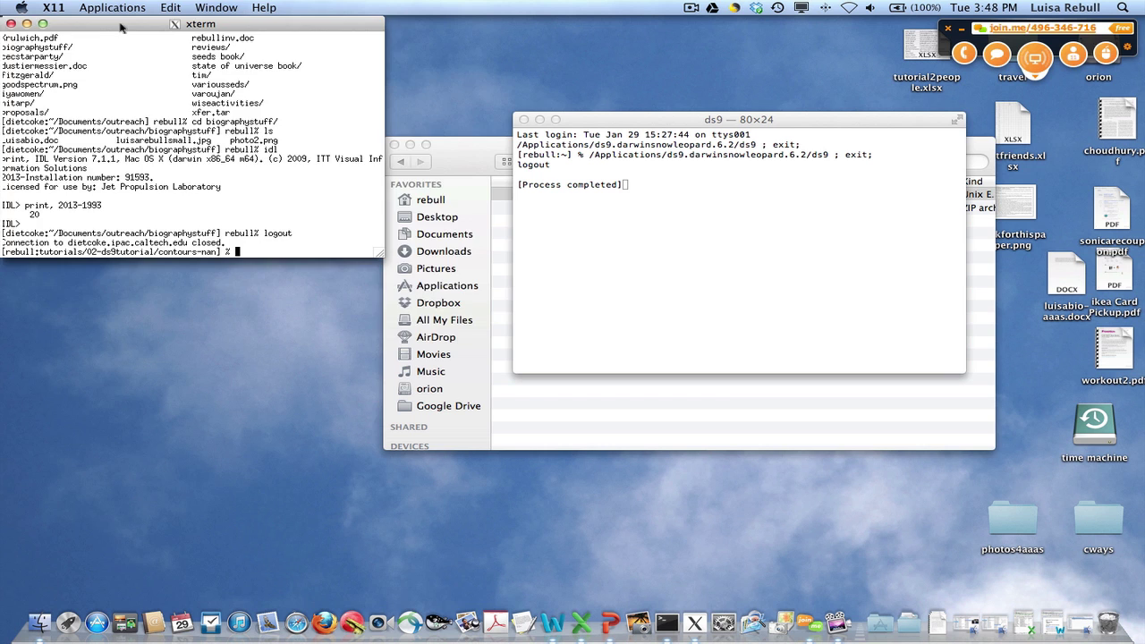
pyautogui.moveTo(120, 28); pyautogui.dragTo(235, 99)
pyautogui.moveTo(490, 326); pyautogui.dragTo(555, 534)
# Go up to the 02-ds9tutorial directory with 'cd ..' and list its contents
pyautogui.write('cd ,,')
pyautogui.press('Return')
pyautogui.write('cd ..')
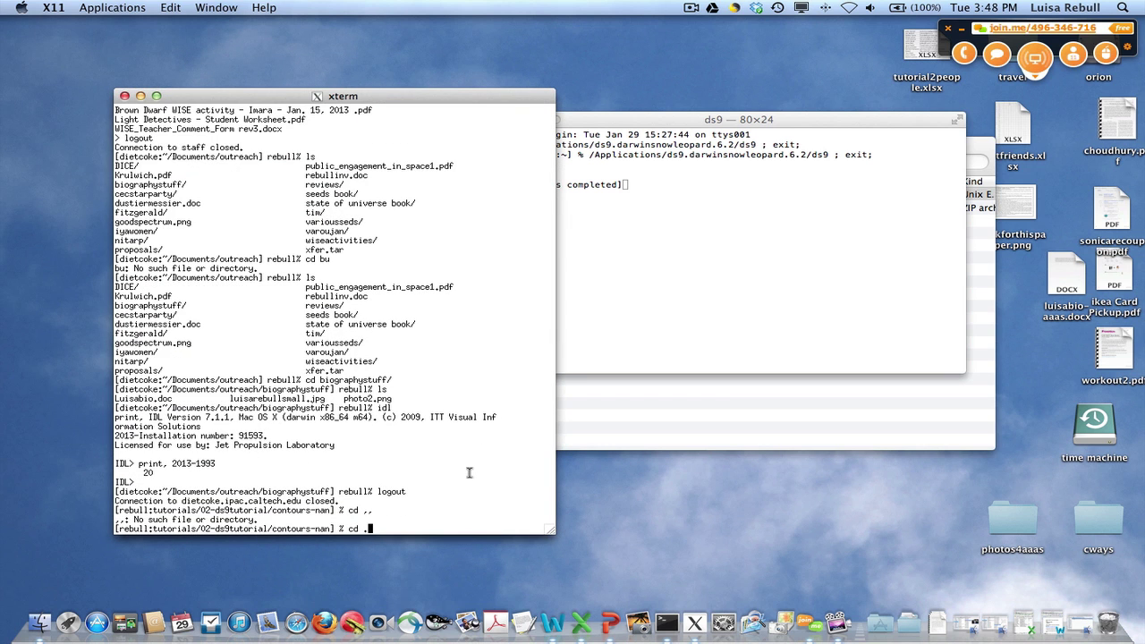
pyautogui.press('Return')
pyautogui.write('ls')
pyautogui.press('Return')
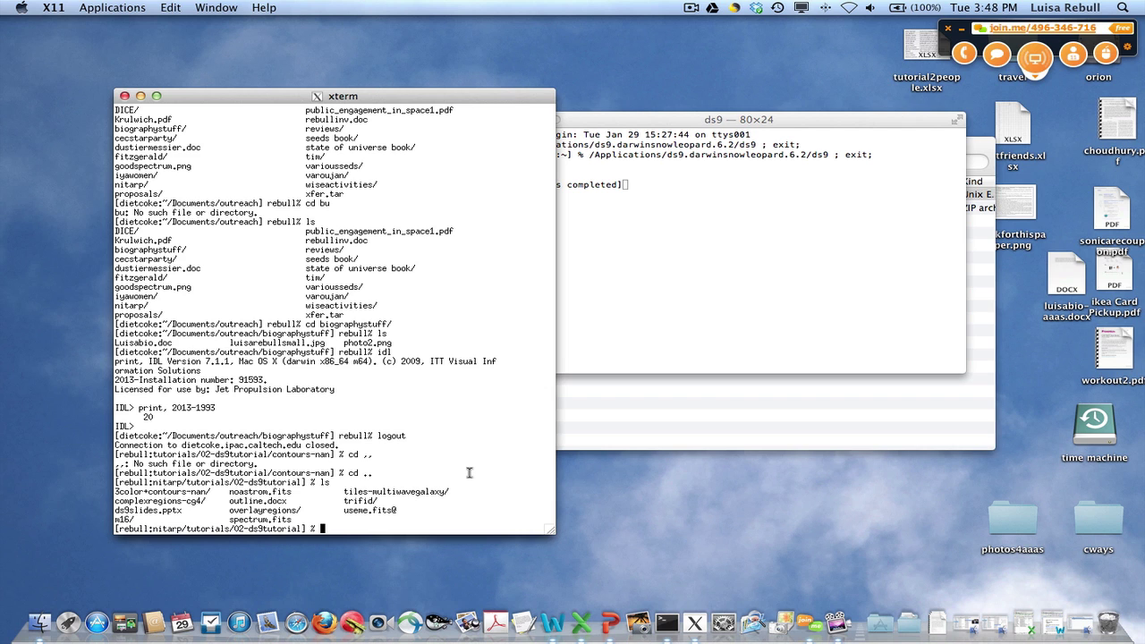
pyautogui.press('Return')
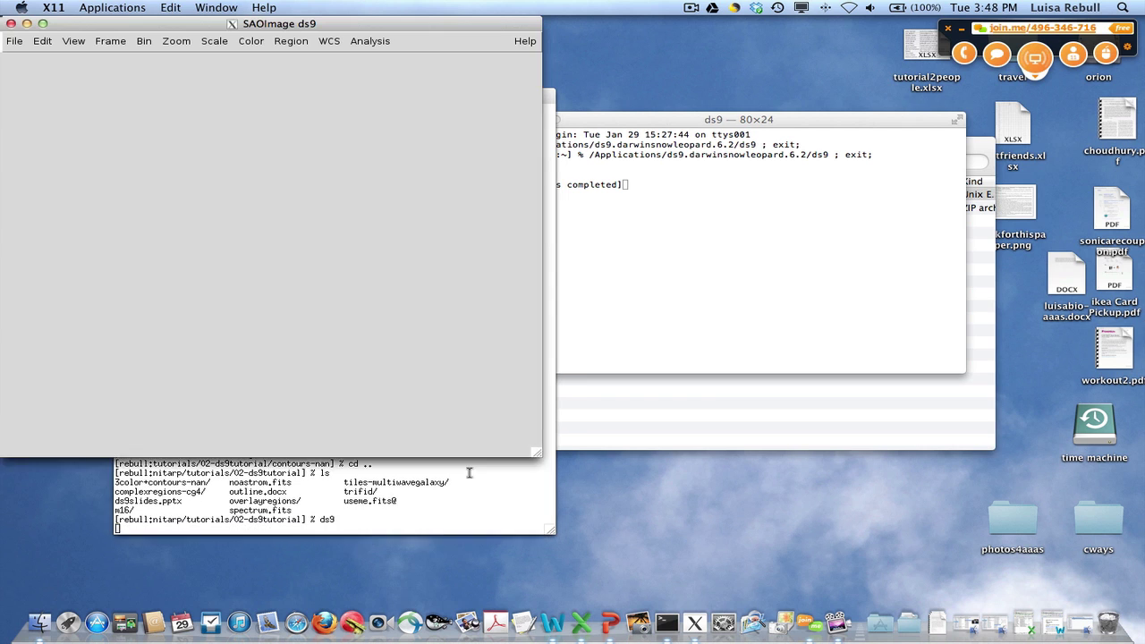
# Move the new ds9 window right and look at the zoom and binning options
pyautogui.moveTo(365, 26); pyautogui.dragTo(525, 27)
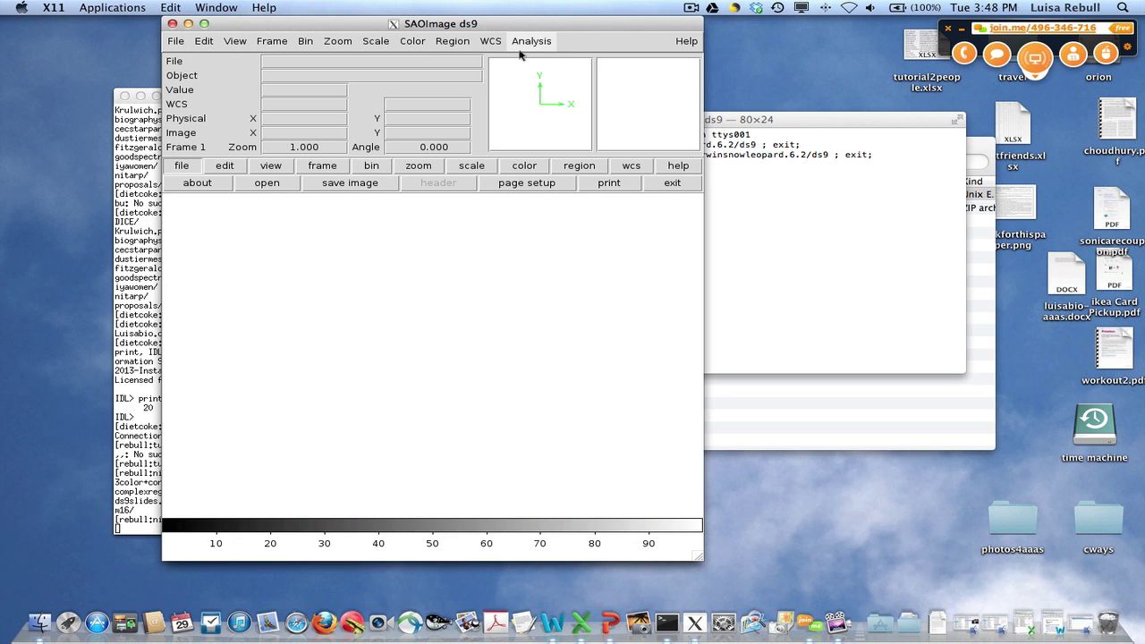
pyautogui.click(338, 42)
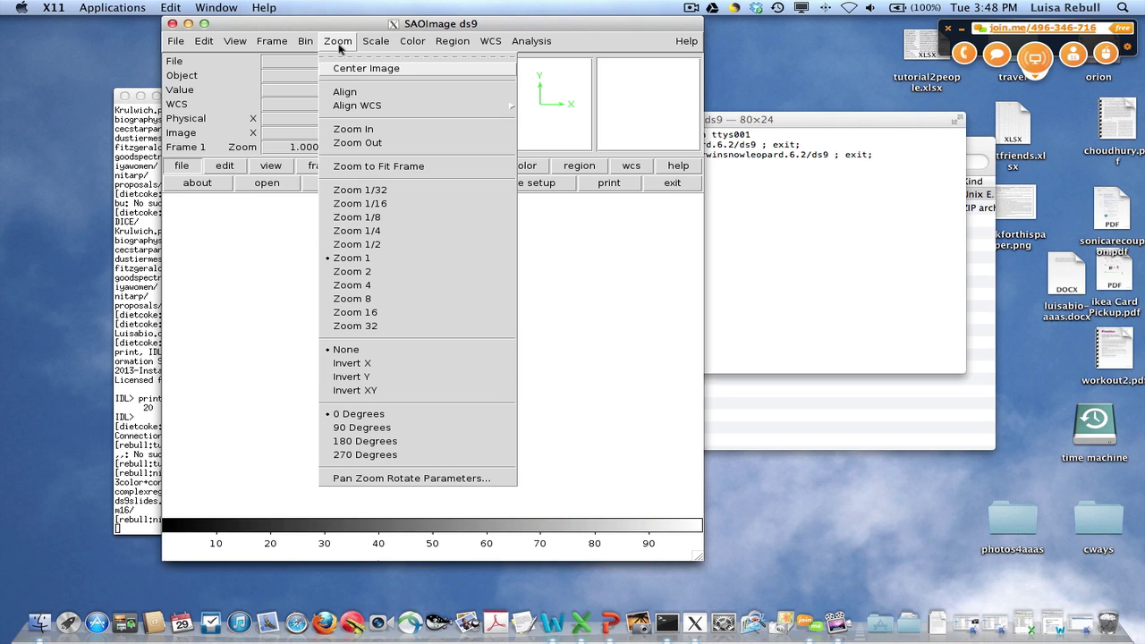
pyautogui.click(306, 42)
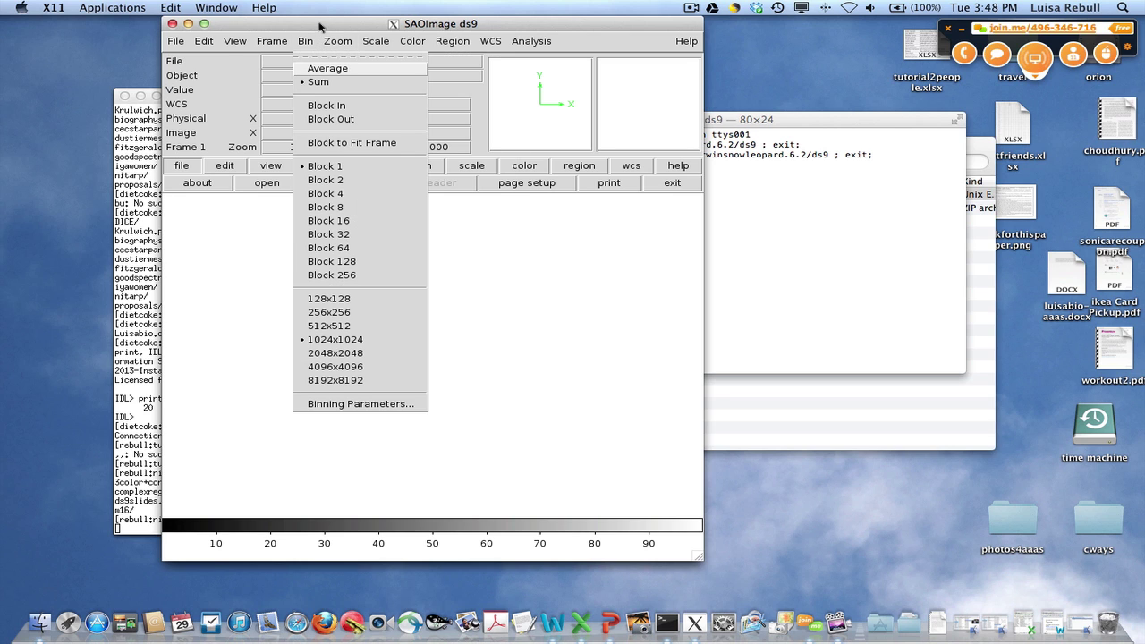
pyautogui.click(320, 27)
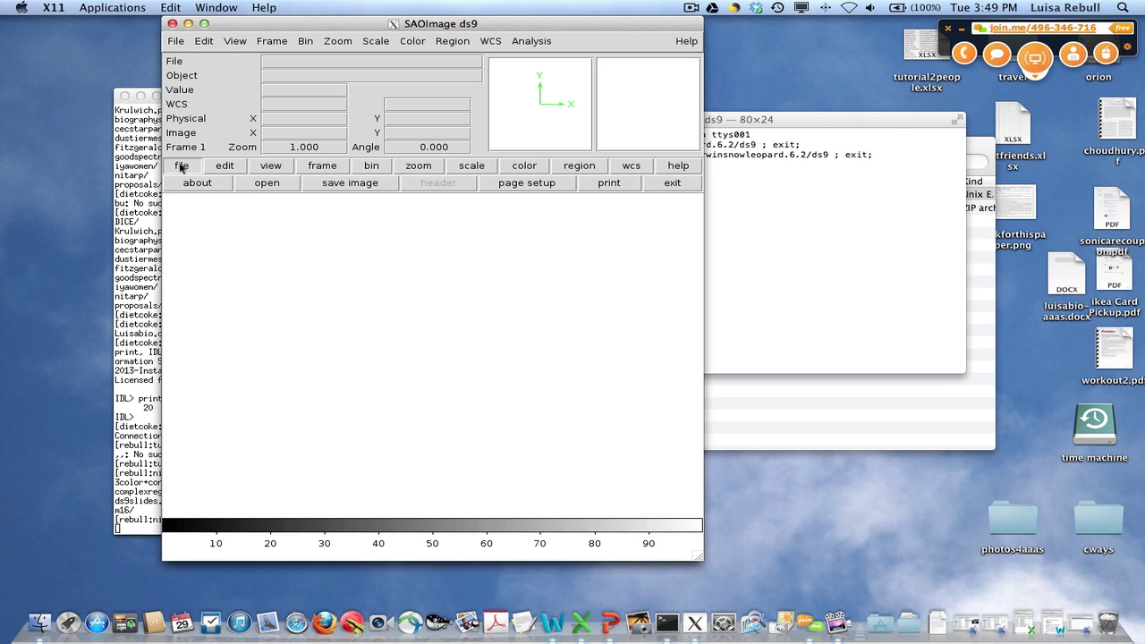
# Browse the edit, view, frame, bin, zoom and scale button rows, ending on file
pyautogui.click(231, 168)
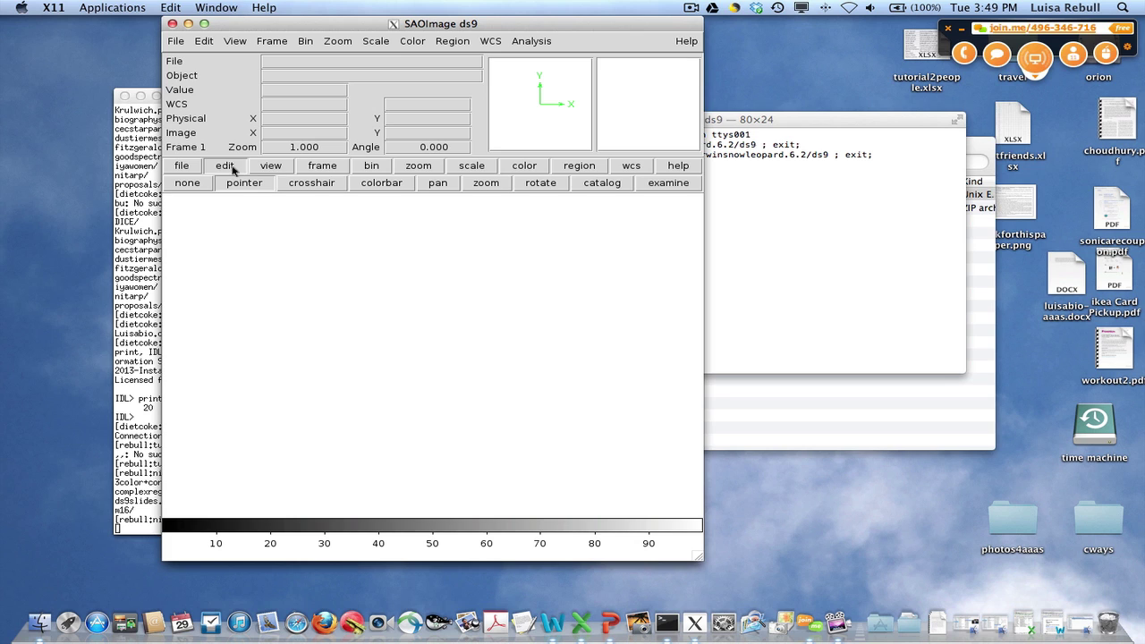
pyautogui.click(280, 170)
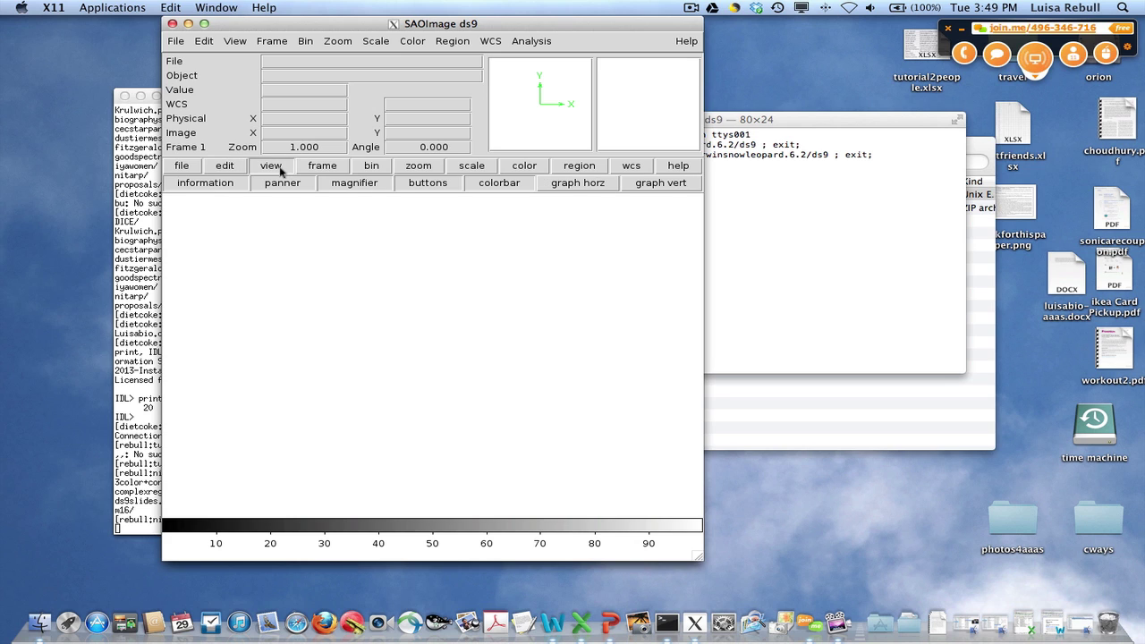
pyautogui.click(320, 169)
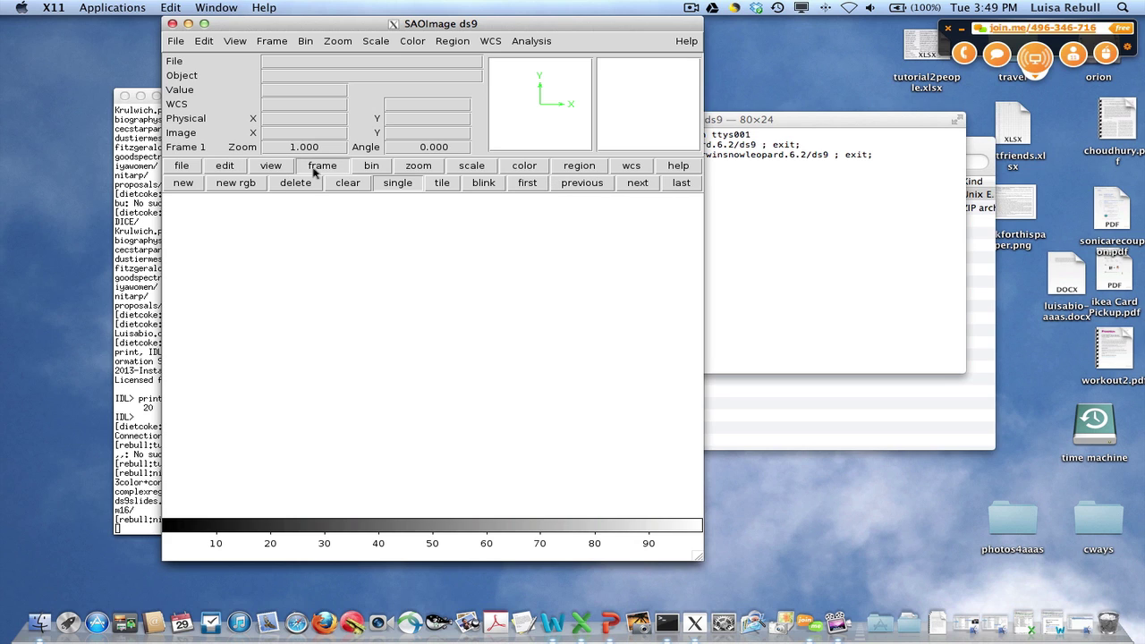
pyautogui.click(372, 170)
pyautogui.click(419, 169)
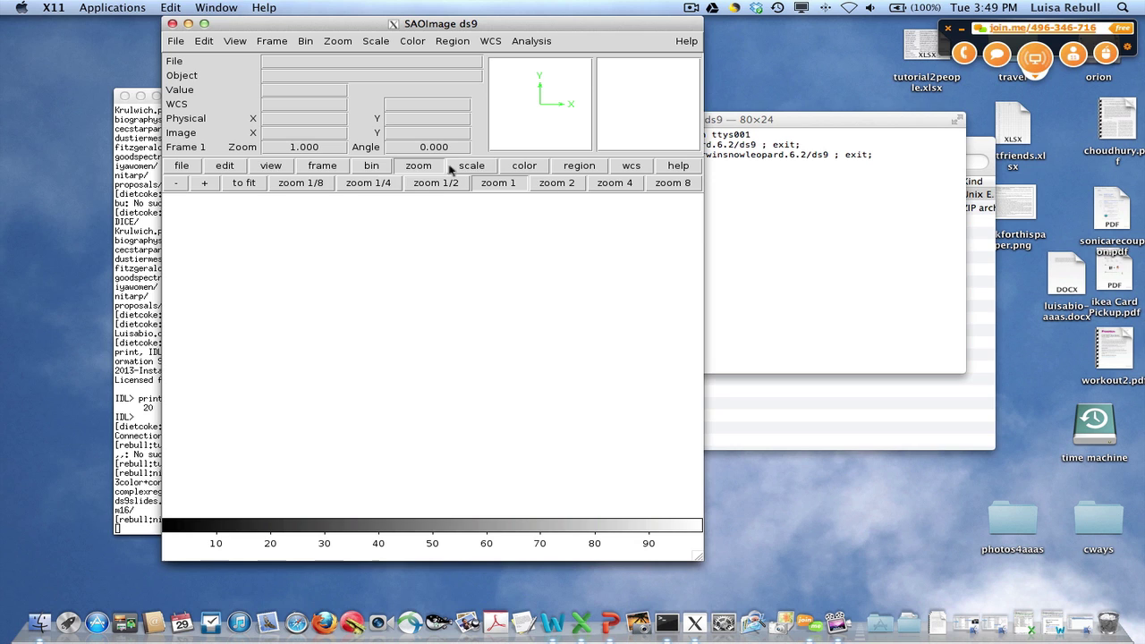
pyautogui.click(457, 169)
pyautogui.click(195, 169)
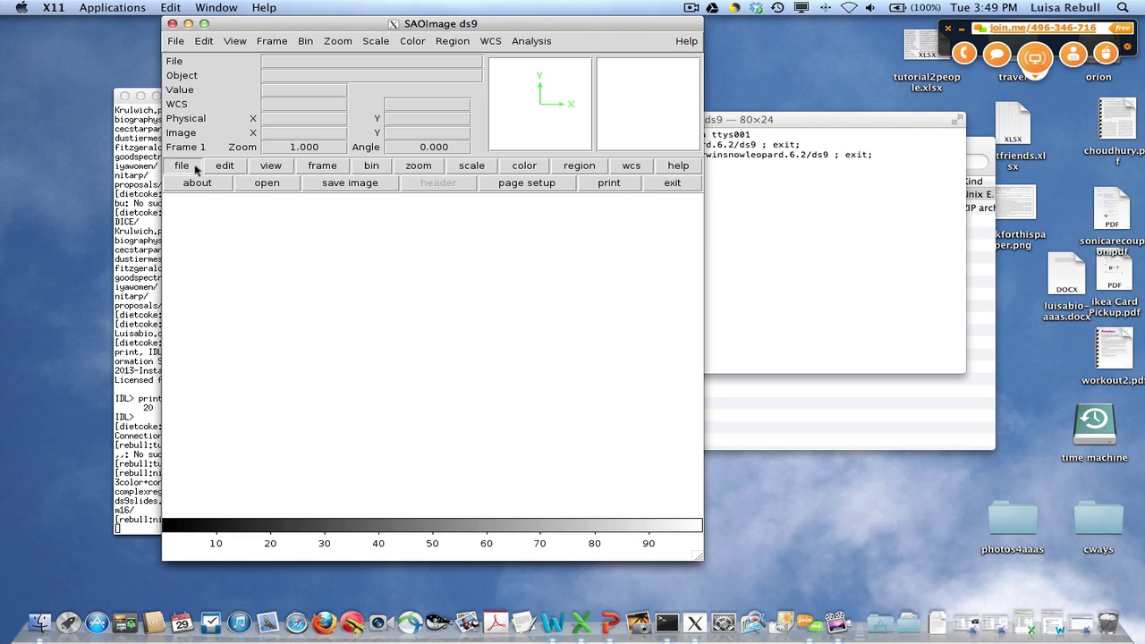
# Load useme.fits through file > open
pyautogui.click(266, 182)
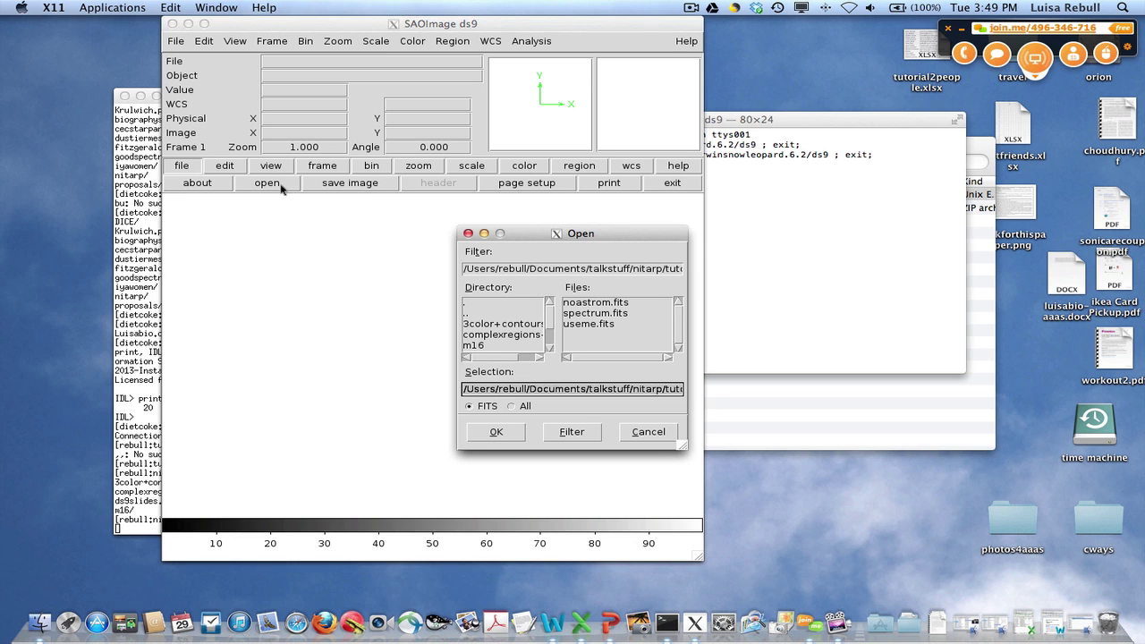
pyautogui.click(590, 325)
pyautogui.doubleClick(590, 325)
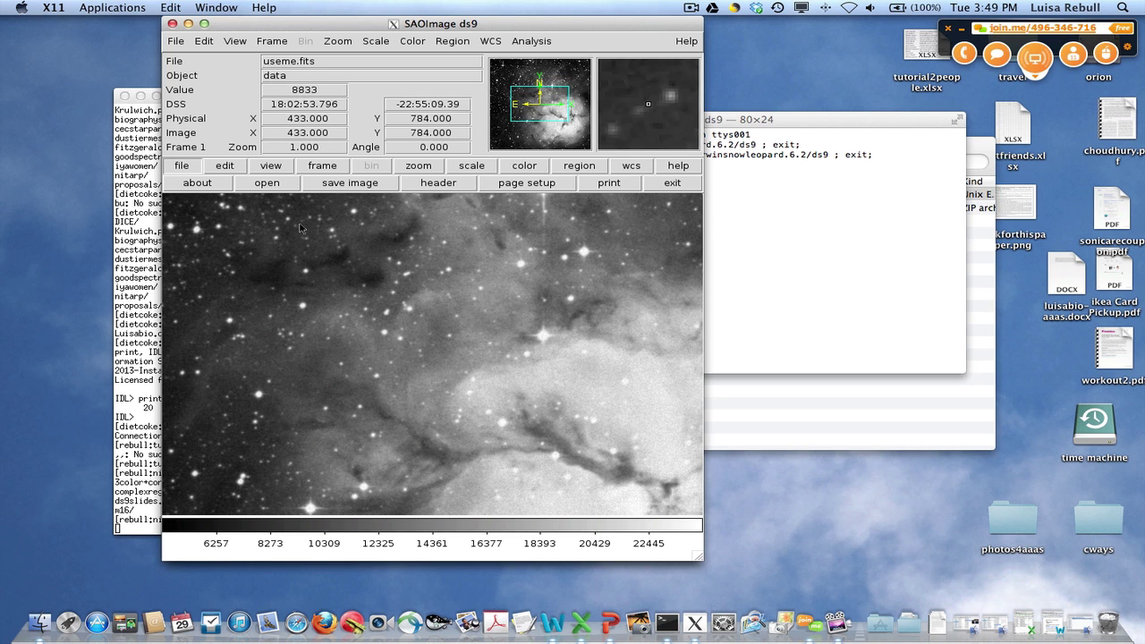
# Shift the panner box down-right to center the bright nebula core
pyautogui.moveTo(557, 96); pyautogui.dragTo(551, 113)
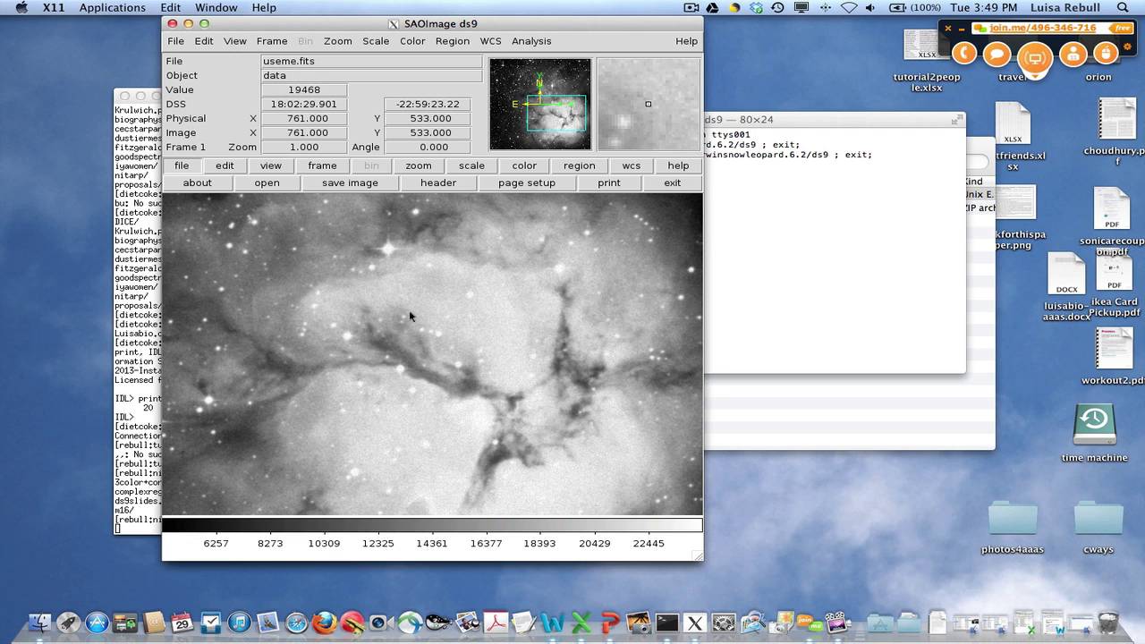
# Try min max, histogram, squared, square root, power, log and zscale scaling, ending on linear
pyautogui.click(481, 171)
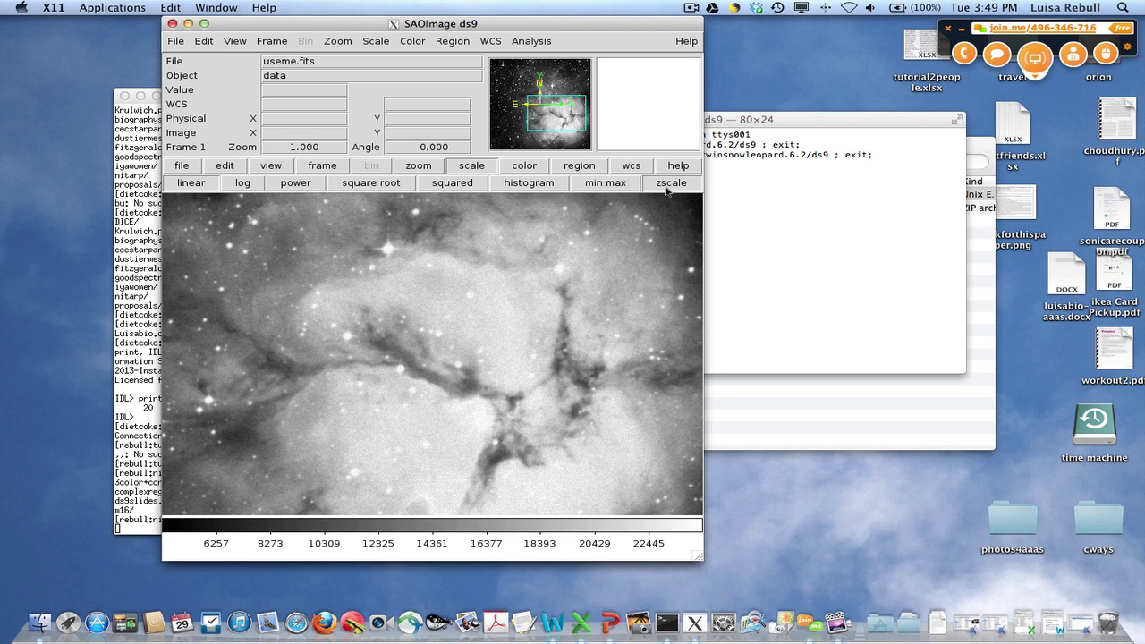
pyautogui.click(614, 184)
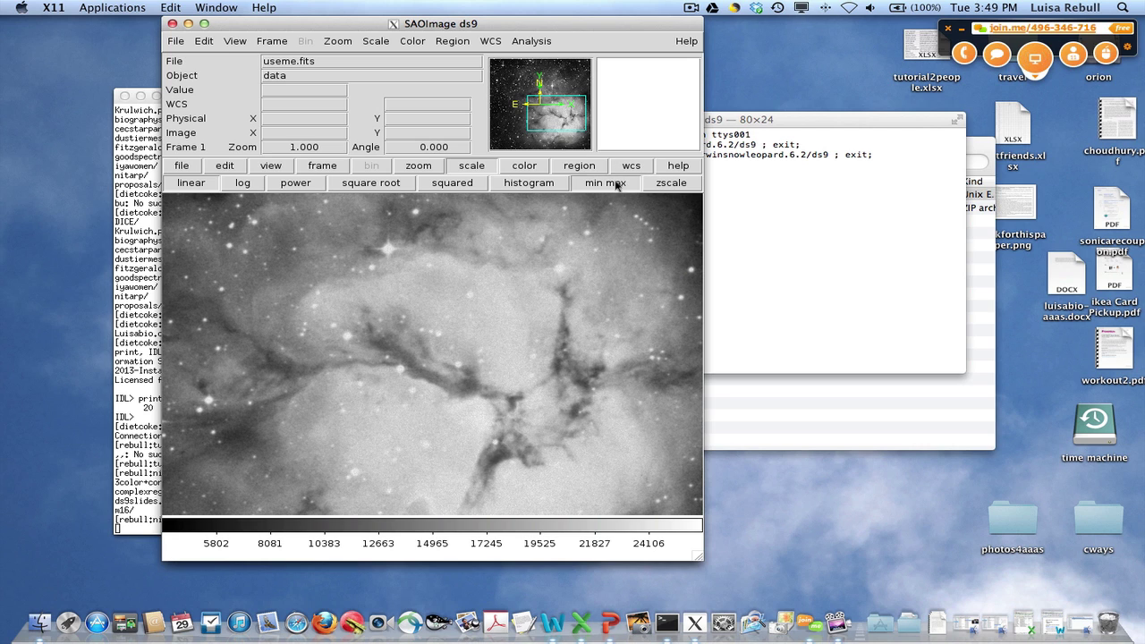
pyautogui.click(547, 185)
pyautogui.click(449, 183)
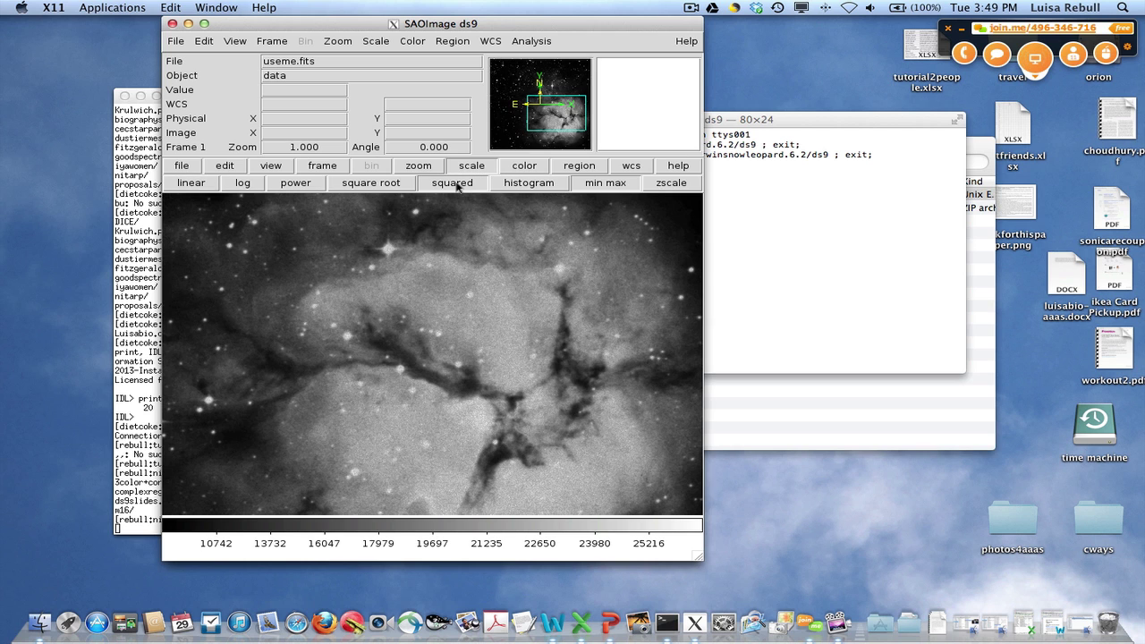
pyautogui.click(396, 185)
pyautogui.click(296, 185)
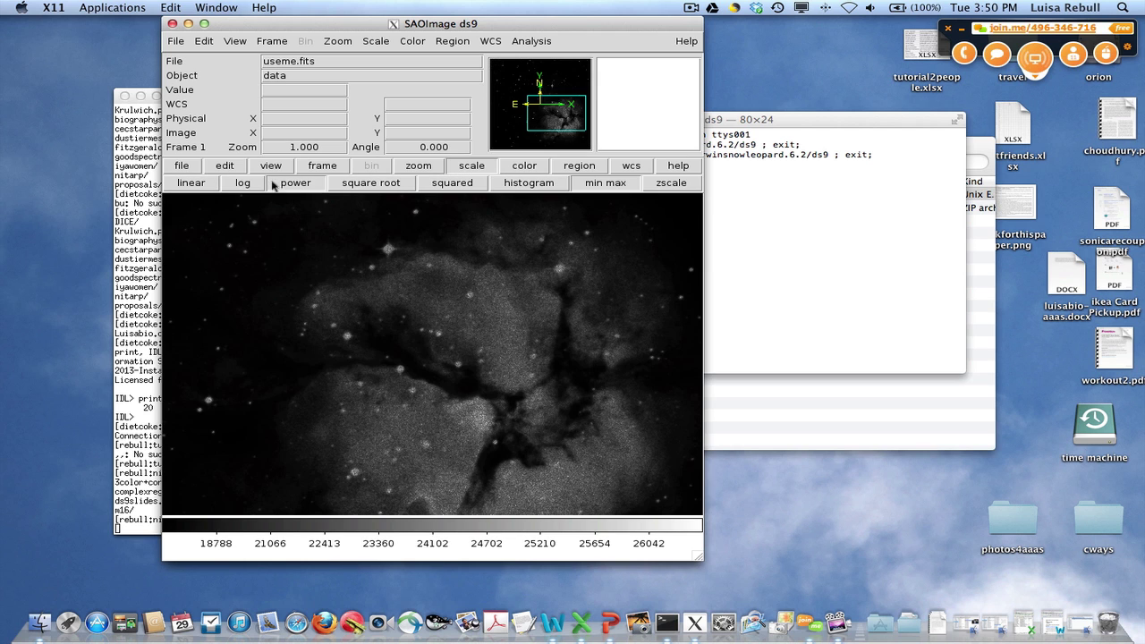
pyautogui.click(241, 183)
pyautogui.click(691, 184)
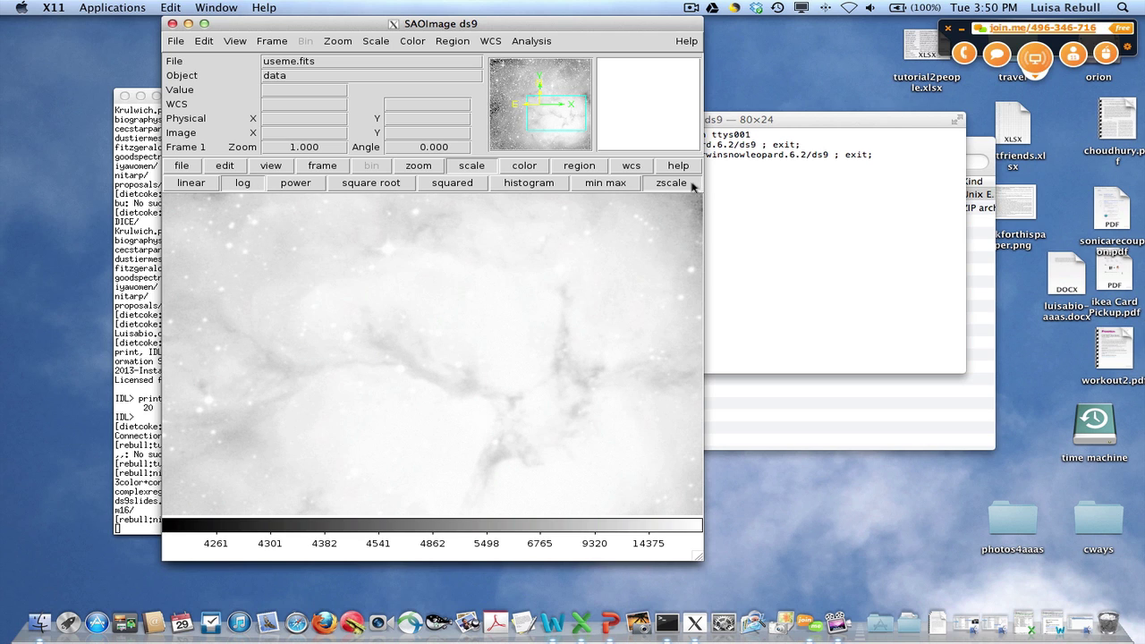
pyautogui.click(188, 183)
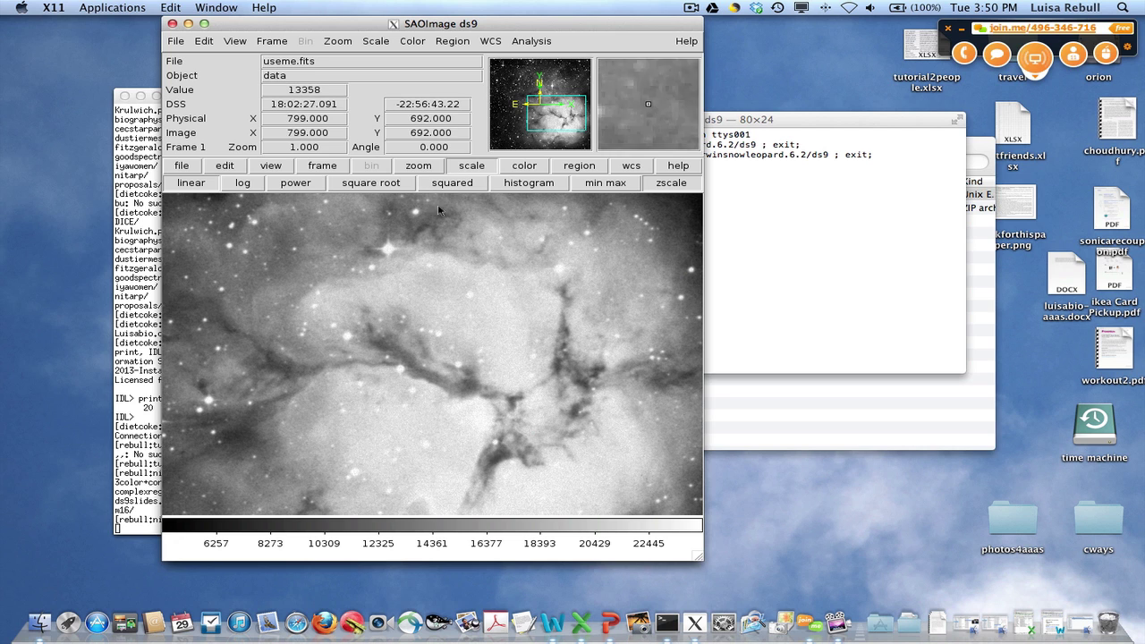
# Zoom out, back to 1, then to fit; enlarge the window and refit at zoom 0.409
pyautogui.moveTo(533, 130); pyautogui.dragTo(532, 134)
pyautogui.click(418, 165)
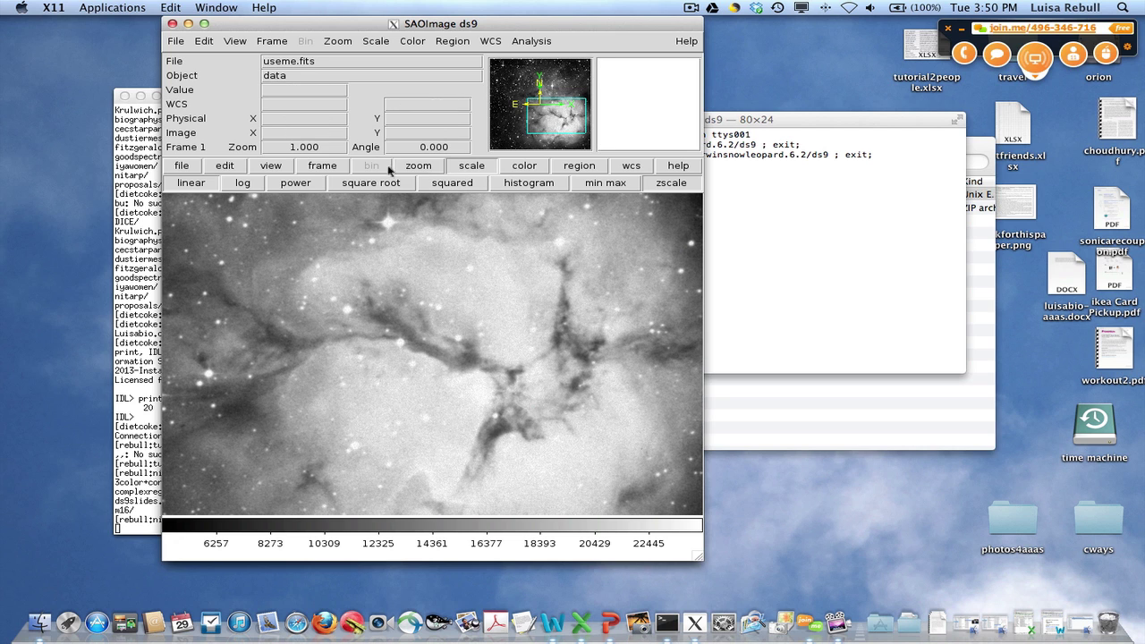
pyautogui.click(177, 182)
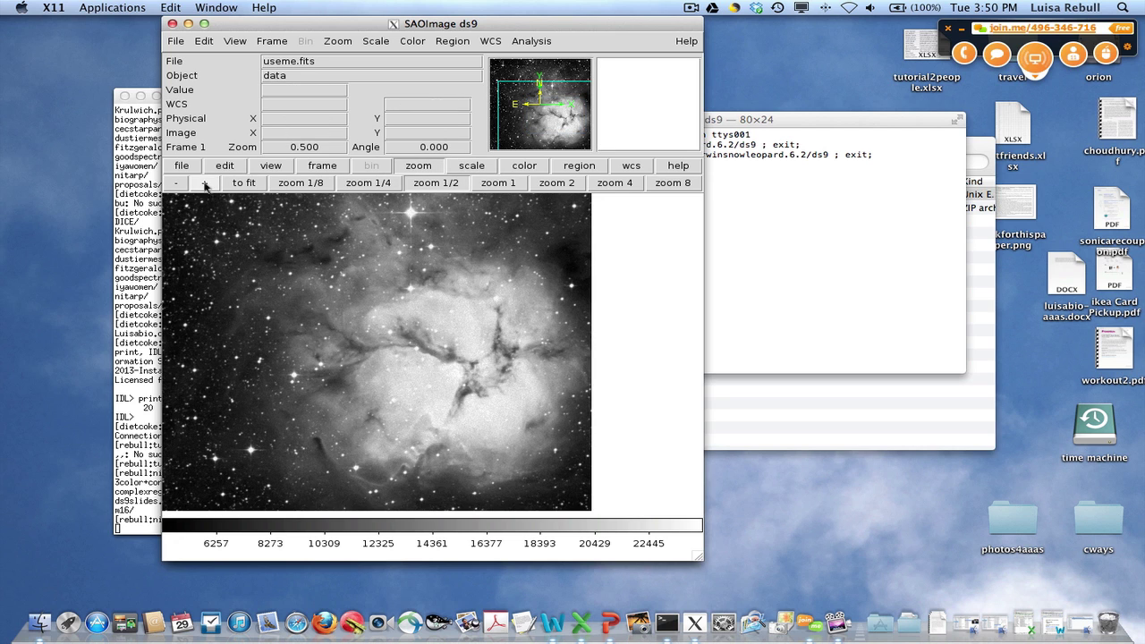
pyautogui.click(204, 183)
pyautogui.click(178, 184)
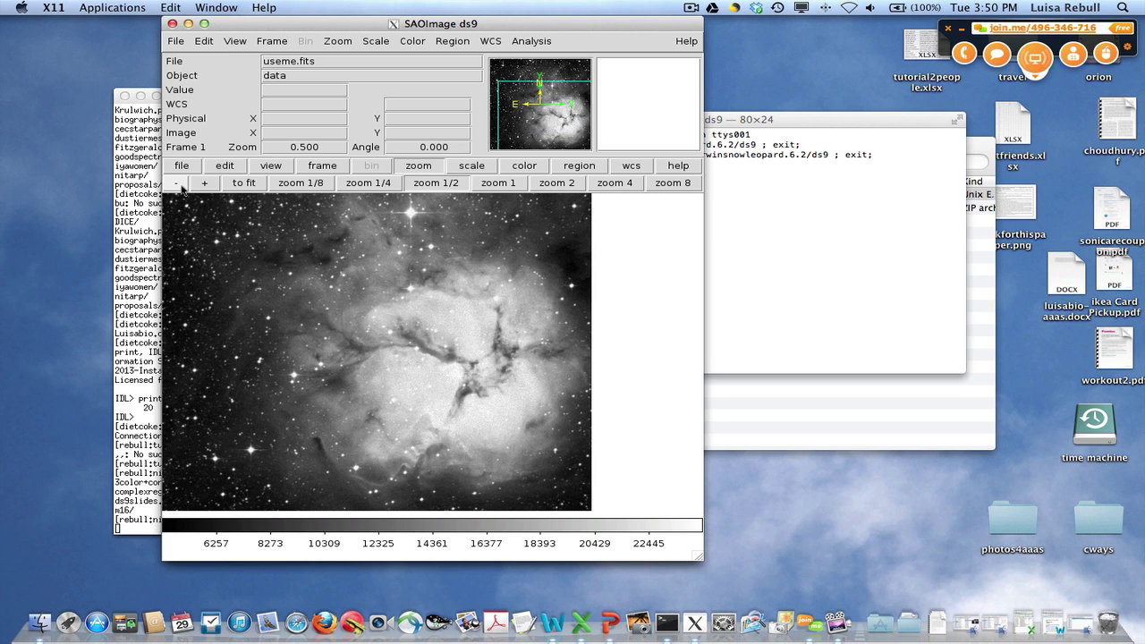
pyautogui.click(241, 185)
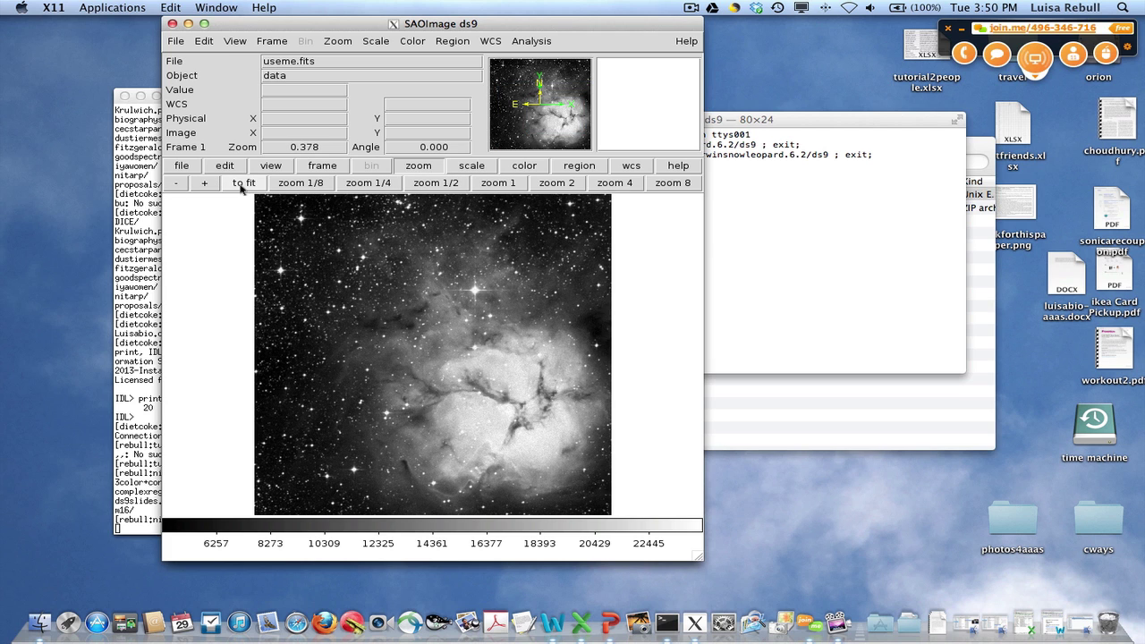
pyautogui.moveTo(699, 556); pyautogui.dragTo(872, 587)
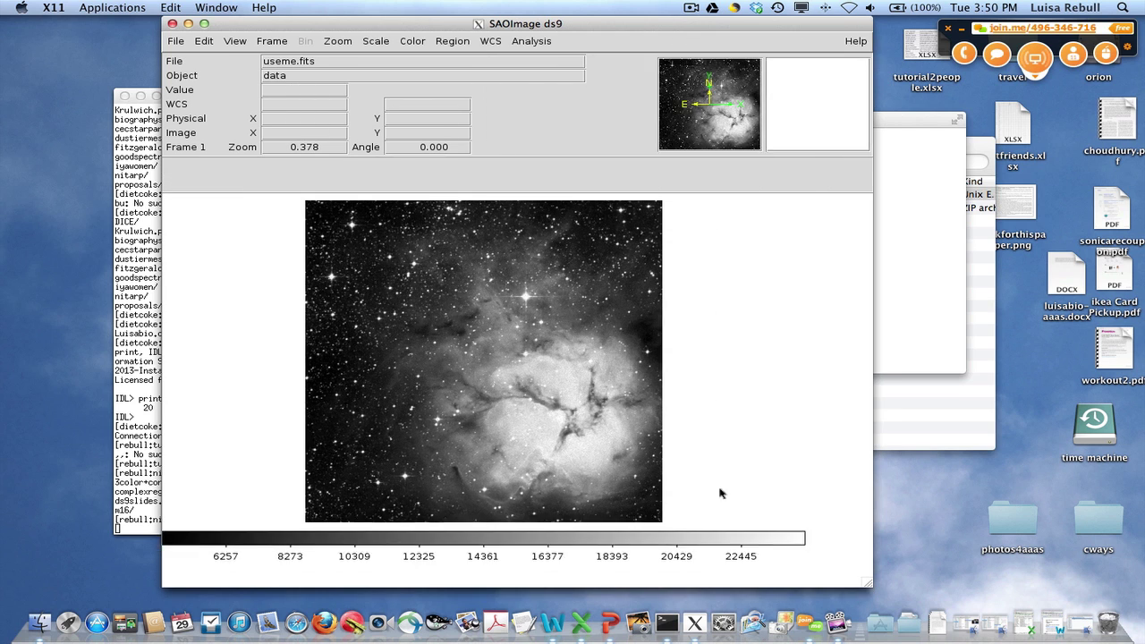
pyautogui.click(315, 188)
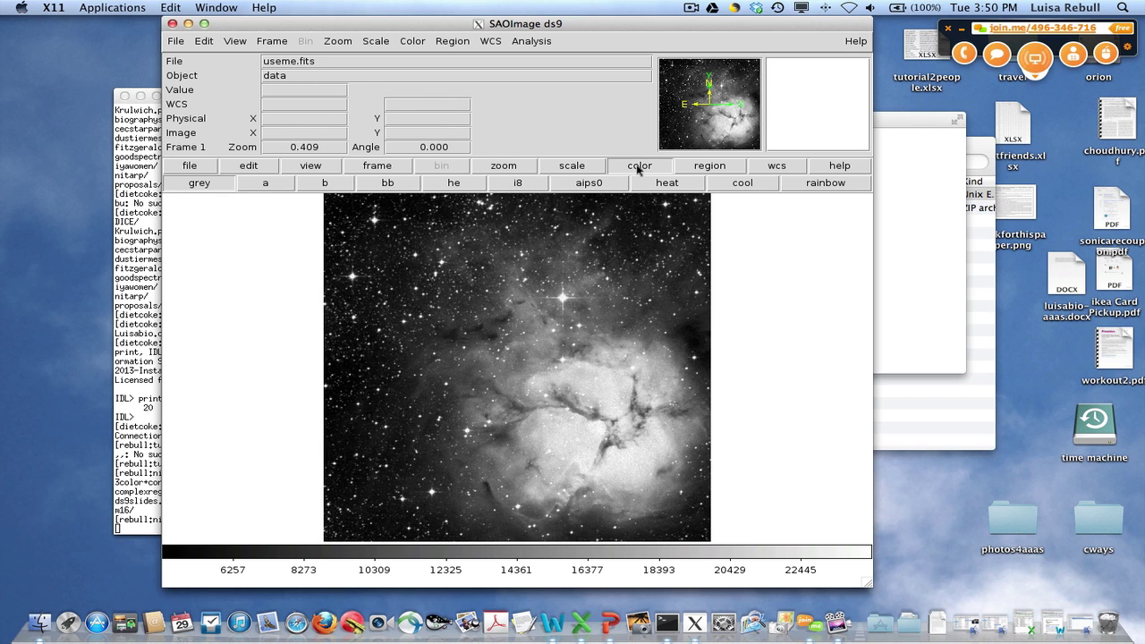
# Cycle through the a, b, bb, he, i8, heat and cool colour maps, ending on rainbow
pyautogui.click(265, 183)
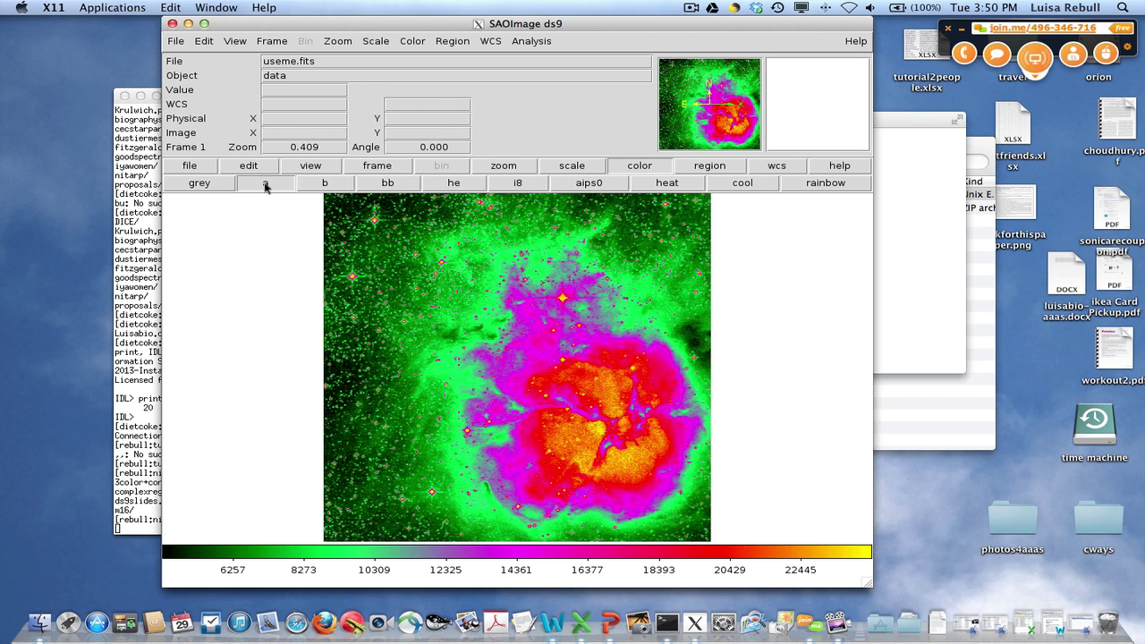
pyautogui.click(325, 184)
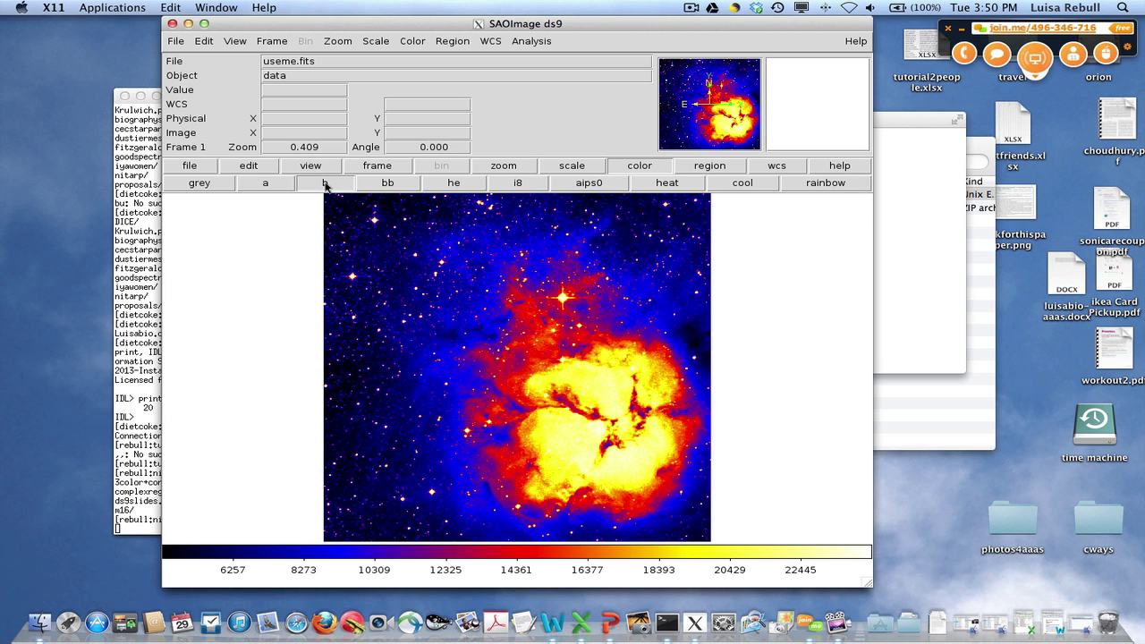
pyautogui.click(383, 183)
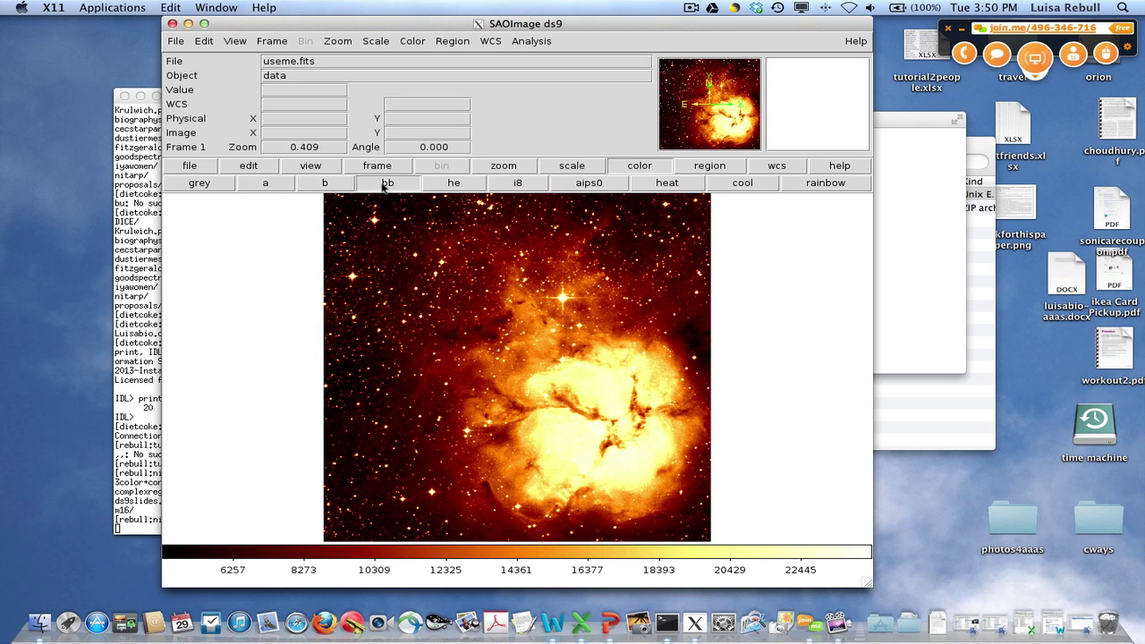
pyautogui.click(454, 184)
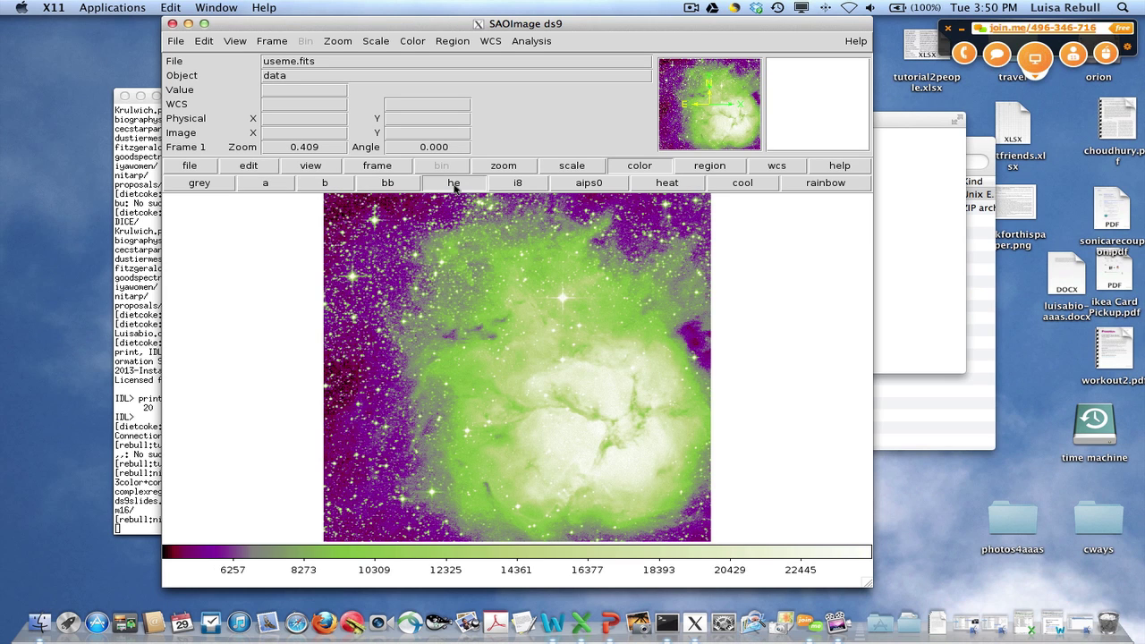
pyautogui.click(518, 185)
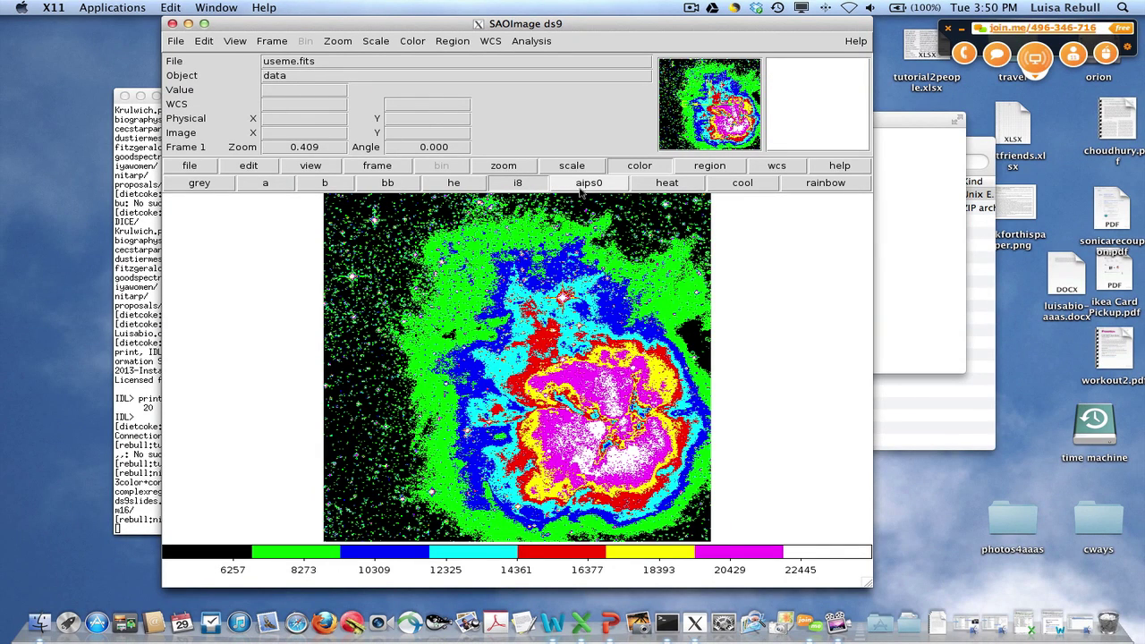
pyautogui.click(668, 183)
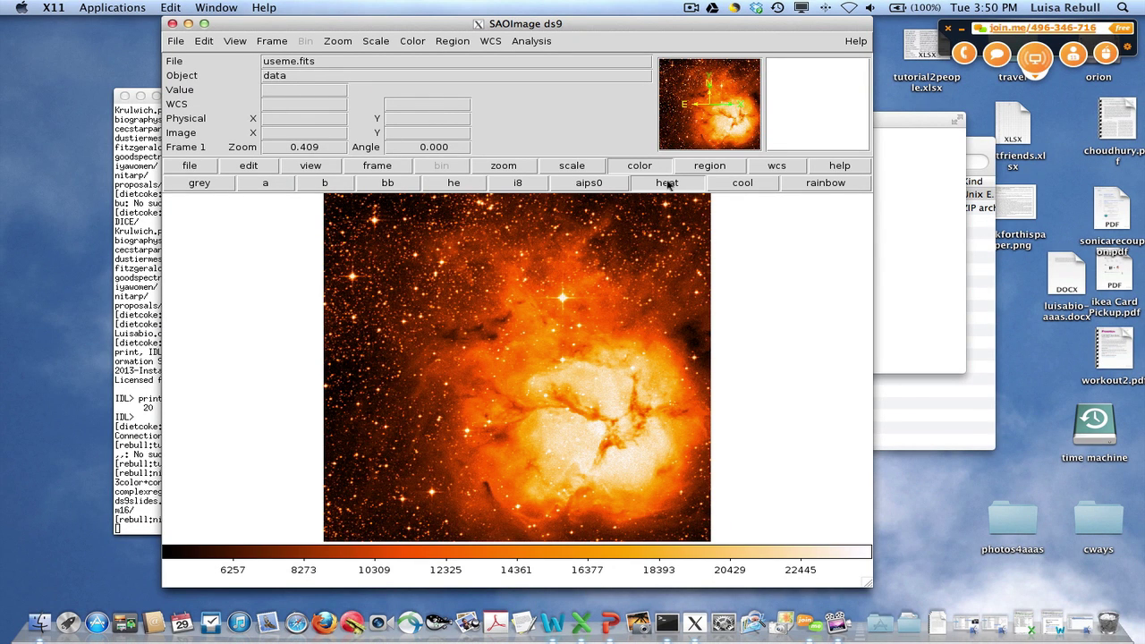
pyautogui.click(741, 184)
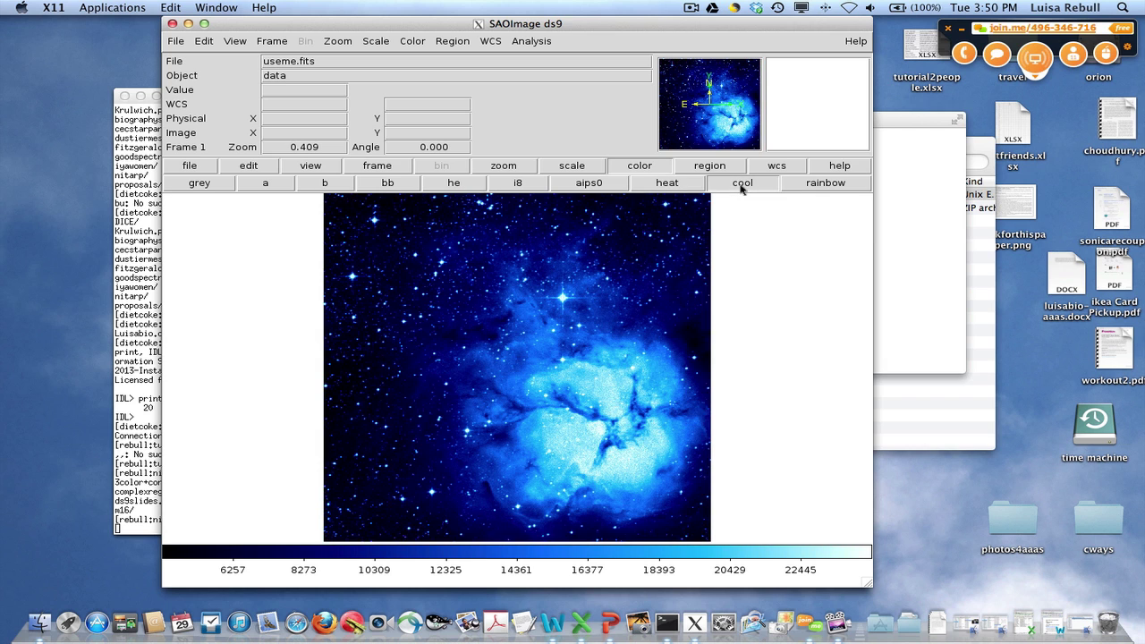
pyautogui.click(817, 185)
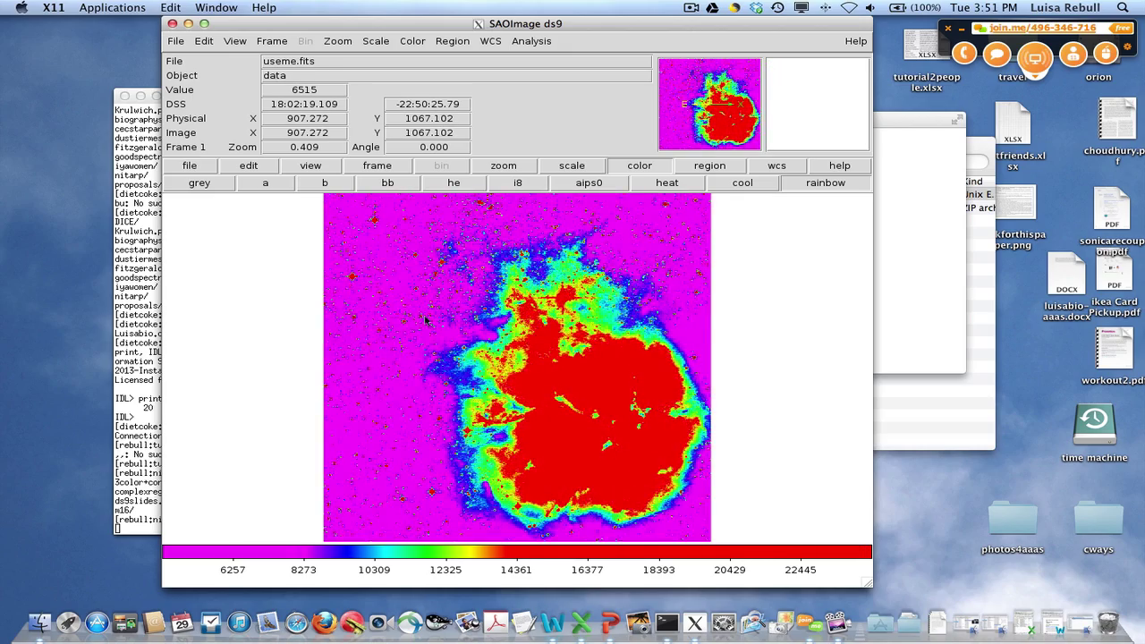
# Use three contrast/bias drags to reveal nebula structure, then apply the aips0 colormap
pyautogui.moveTo(426, 319); pyautogui.dragTo(579, 491)
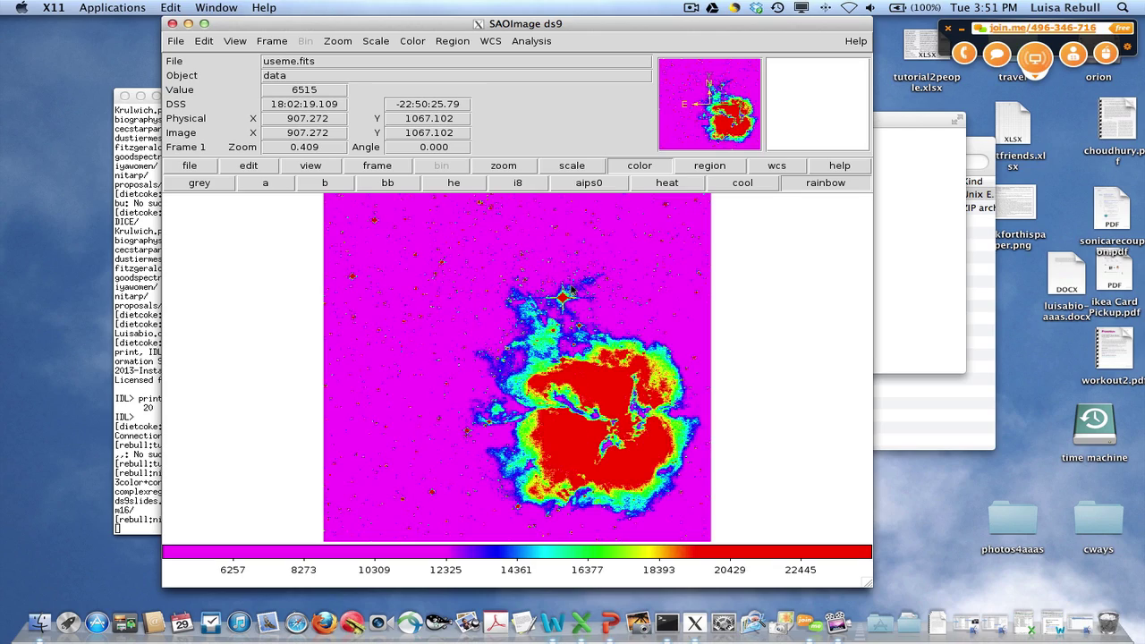
pyautogui.moveTo(571, 292); pyautogui.dragTo(547, 298)
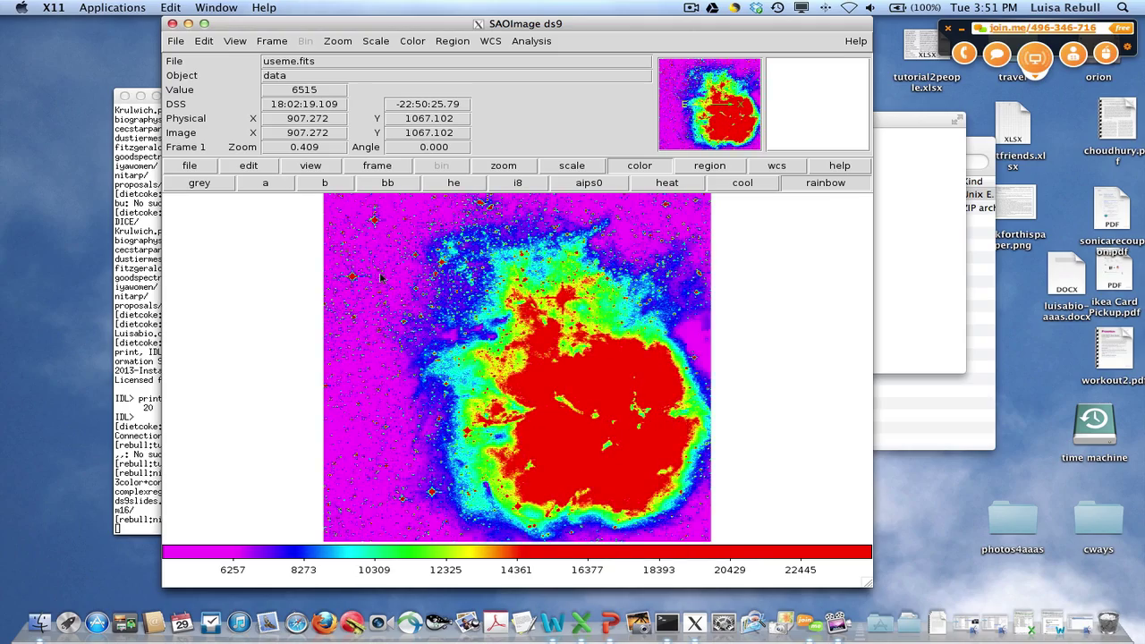
pyautogui.moveTo(380, 278); pyautogui.dragTo(728, 252)
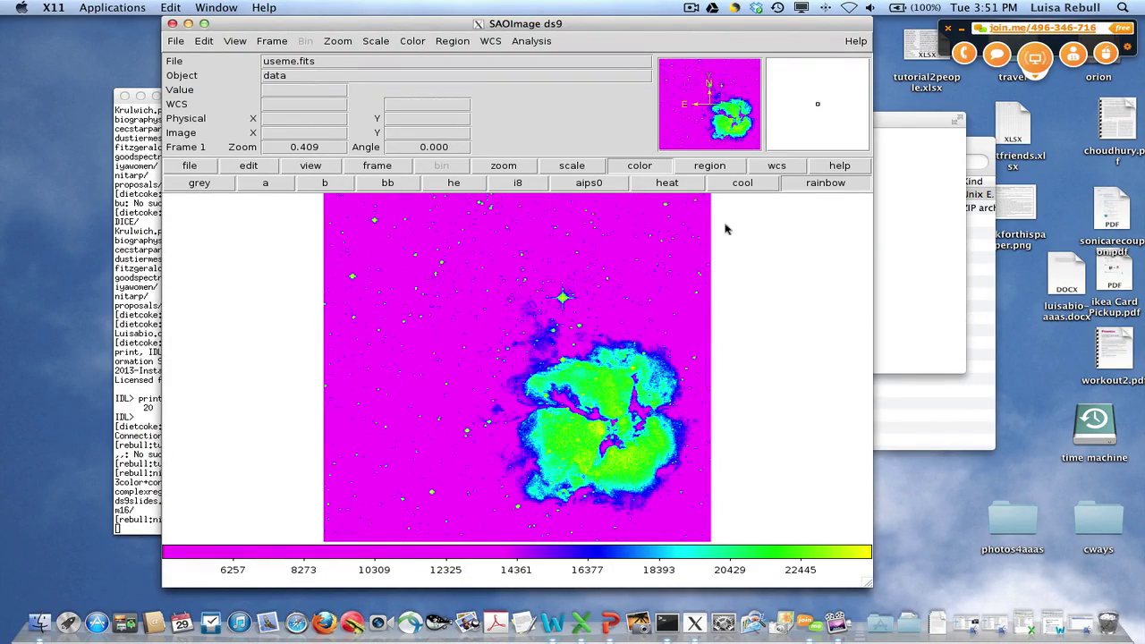
pyautogui.click(609, 185)
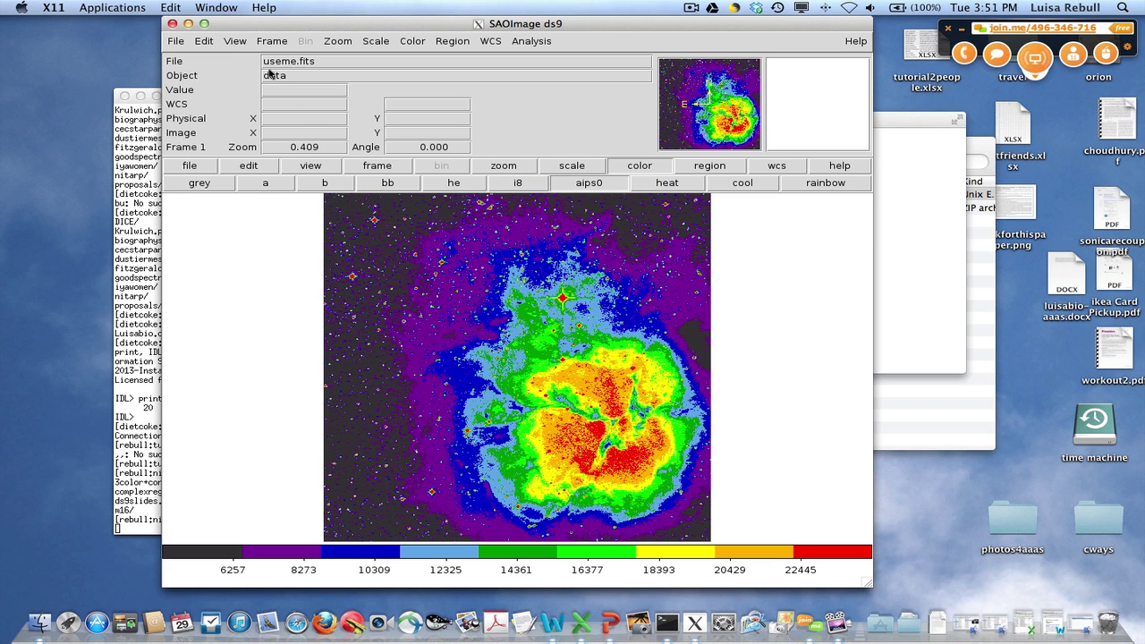
# Close DS9, relaunch with 'ds9 useme.fits', then move the window right and enlarge it
pyautogui.click(172, 24)
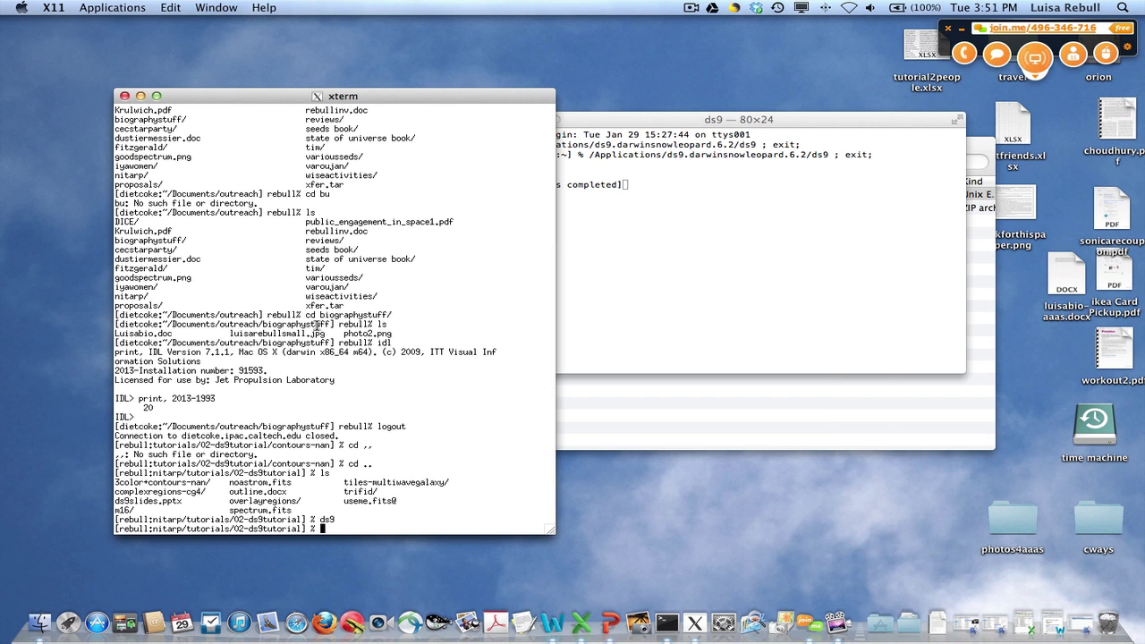
pyautogui.write('ds9 useme.fits')
pyautogui.press('Return')
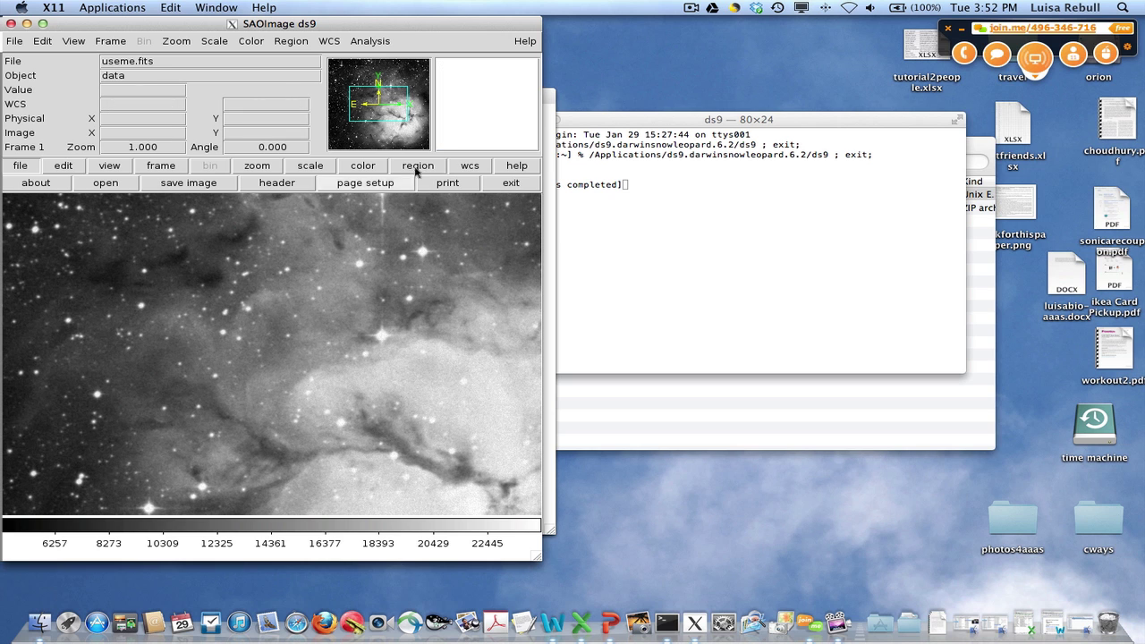
pyautogui.moveTo(330, 24); pyautogui.dragTo(576, 25)
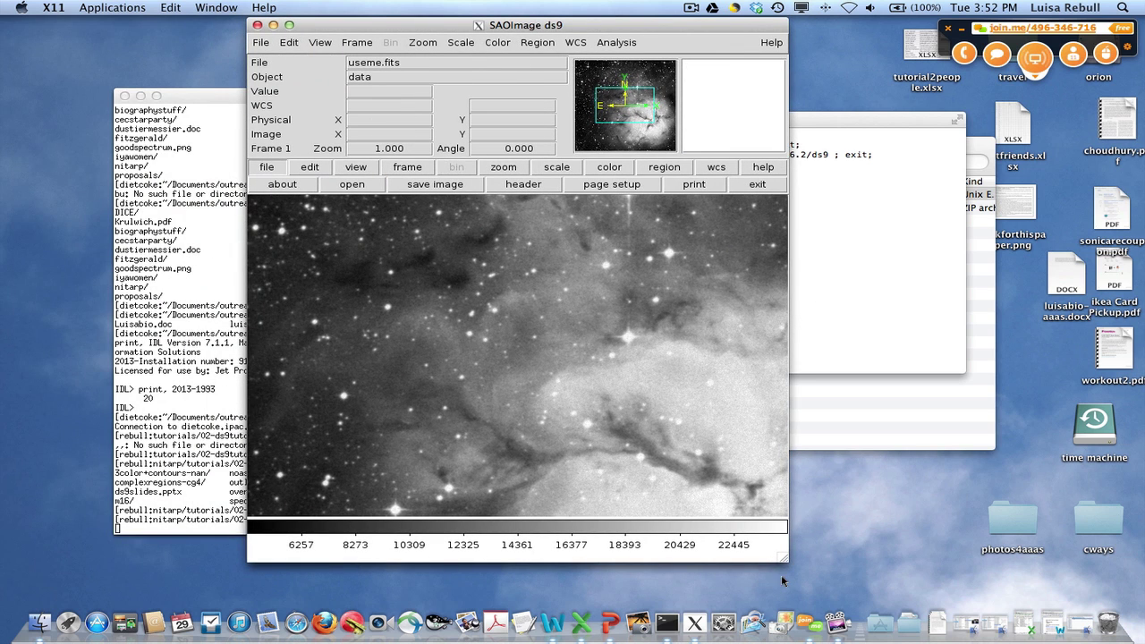
pyautogui.moveTo(782, 561); pyautogui.dragTo(874, 578)
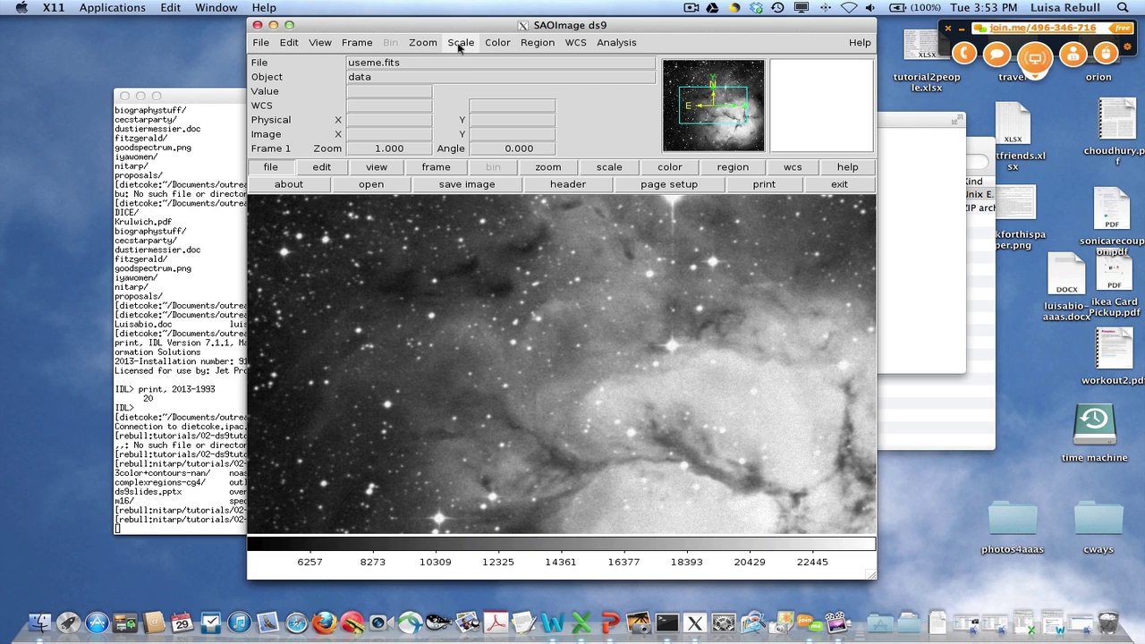
# Switch useme.fits to histogram-equalization scaling and open the Scale menu to review settings
pyautogui.click(616, 167)
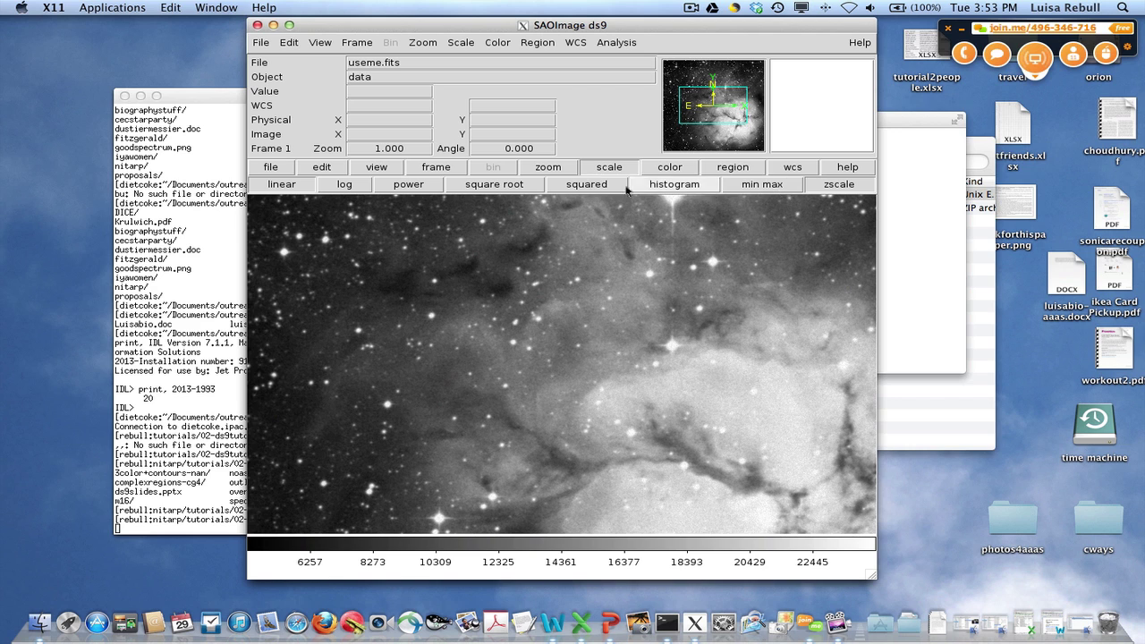
pyautogui.click(696, 186)
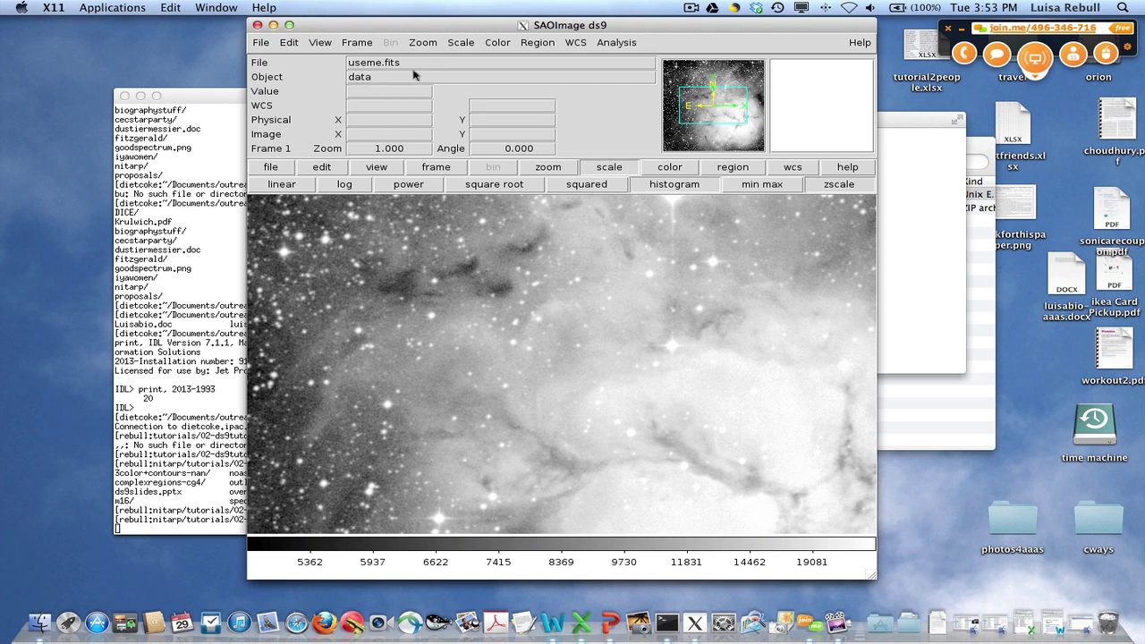
pyautogui.click(461, 43)
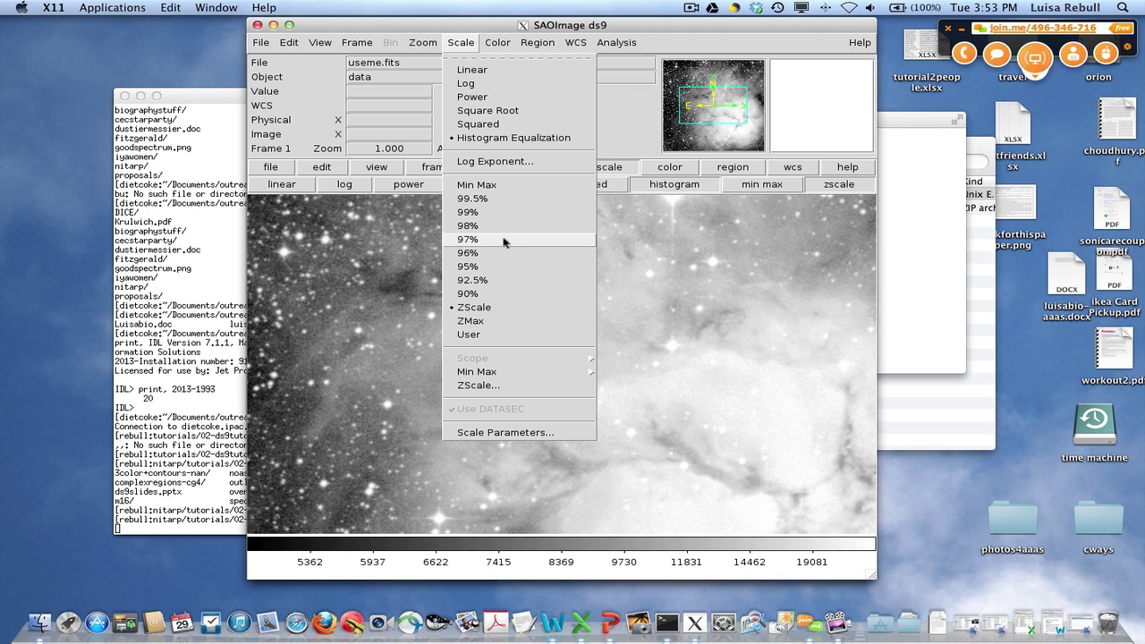
# In Scale Parameters, drag the histogram limits to about 4051.7 low and 23801.8 high
pyautogui.click(505, 433)
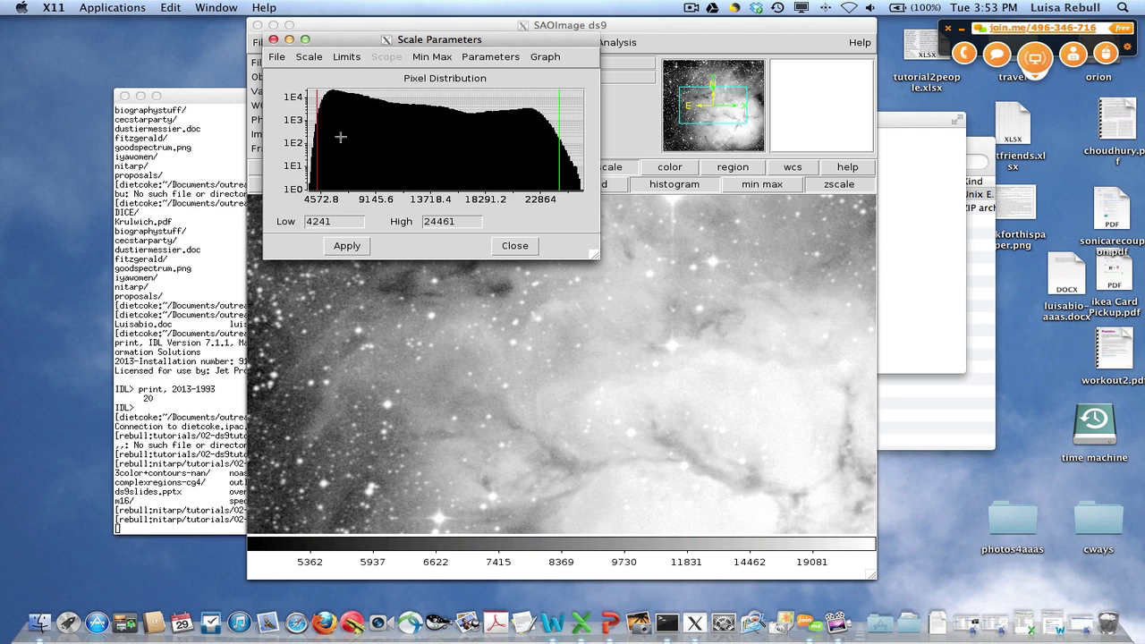
pyautogui.moveTo(315, 139)
pyautogui.mouseDown()
pyautogui.moveTo(424, 145)
pyautogui.moveTo(322, 149)
pyautogui.mouseUp()
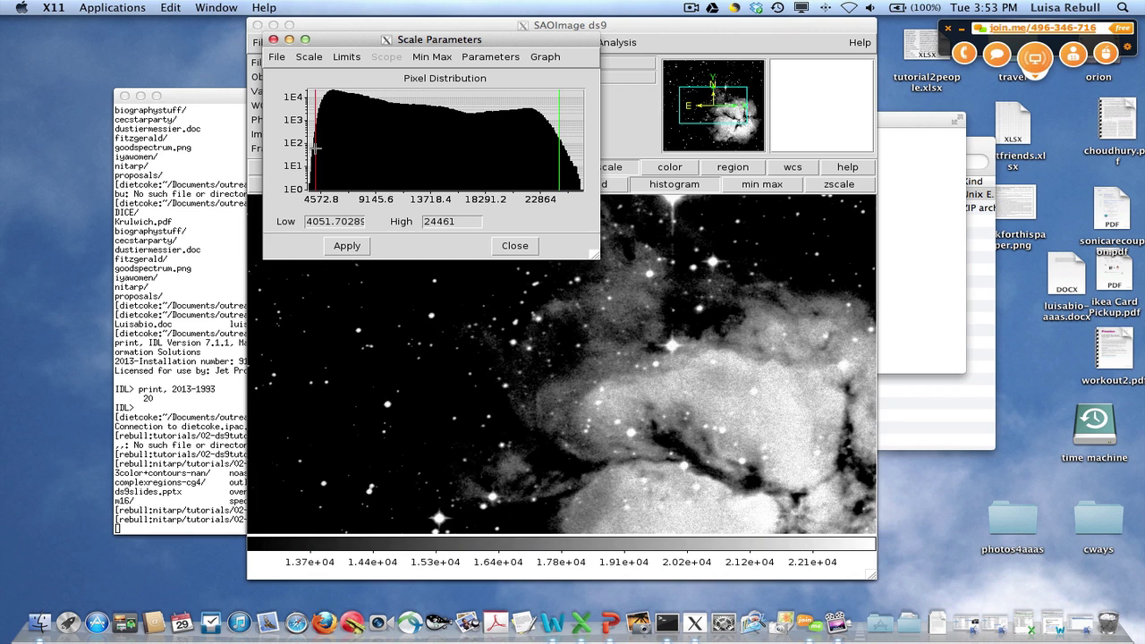
pyautogui.moveTo(559, 158); pyautogui.dragTo(375, 152)
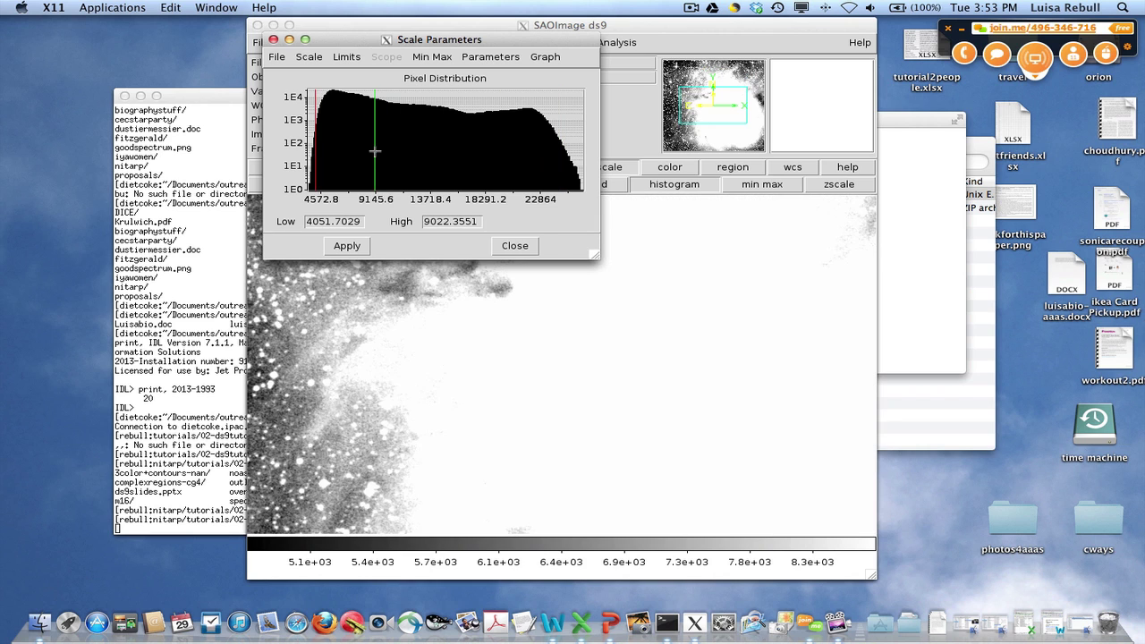
pyautogui.click(677, 307)
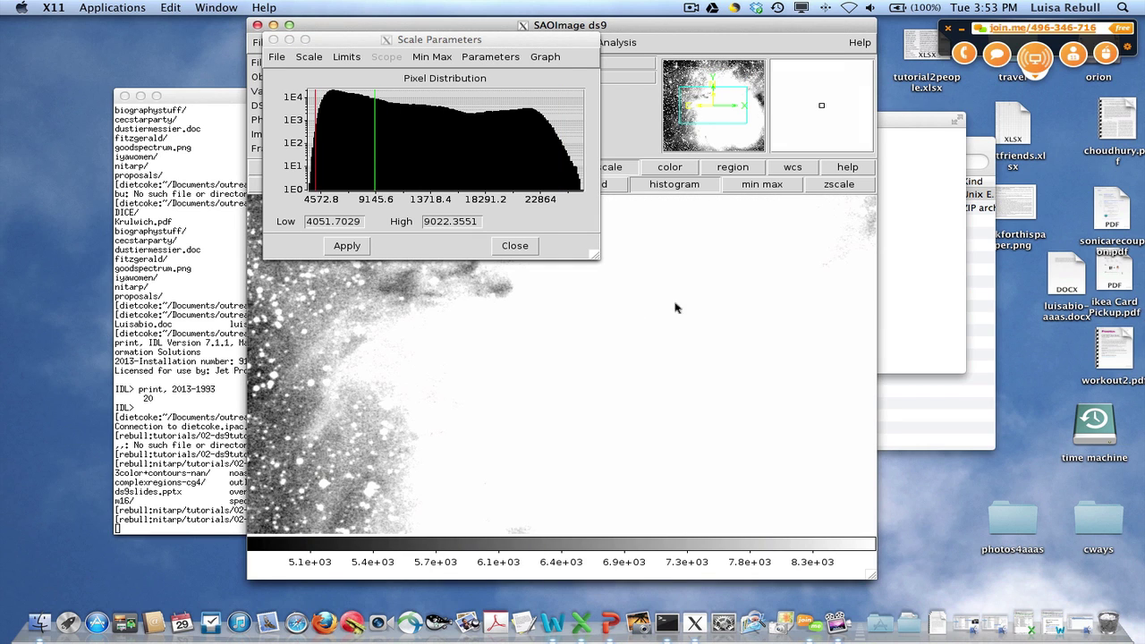
pyautogui.click(376, 146)
pyautogui.moveTo(376, 147); pyautogui.dragTo(552, 149)
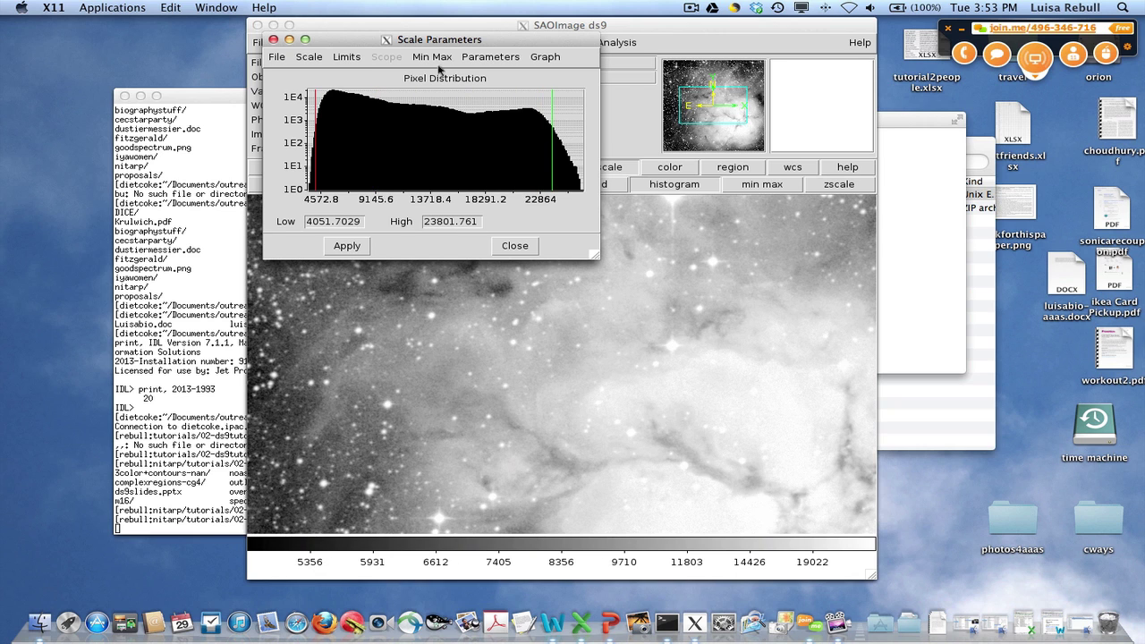
# Check the Min Max and Limits menus without changes, then close Scale Parameters
pyautogui.click(438, 60)
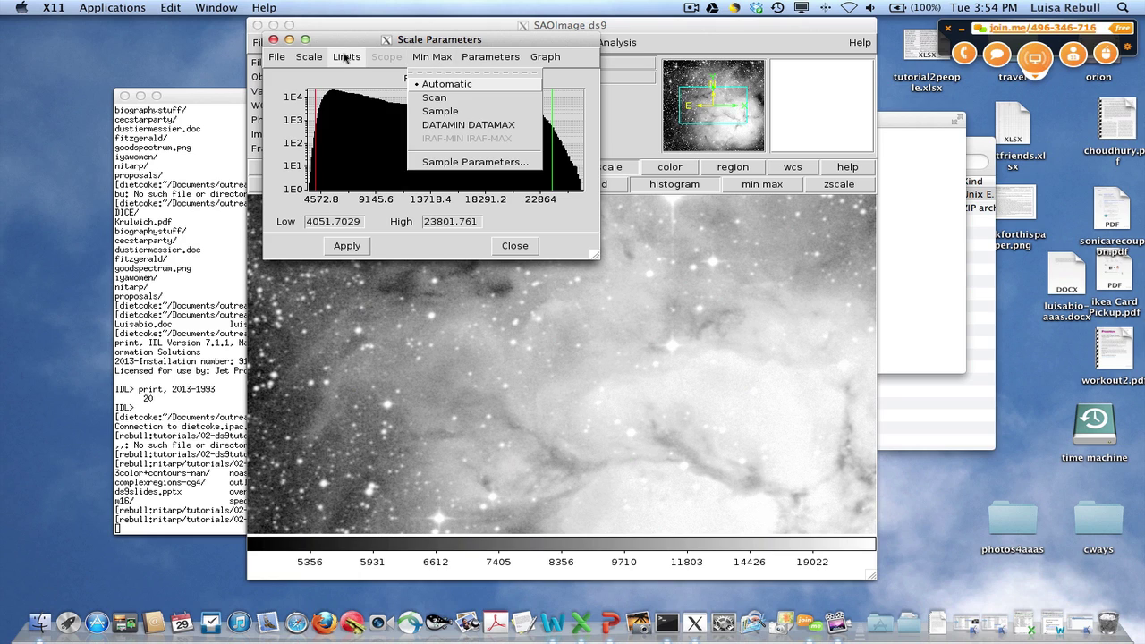
pyautogui.moveTo(347, 59)
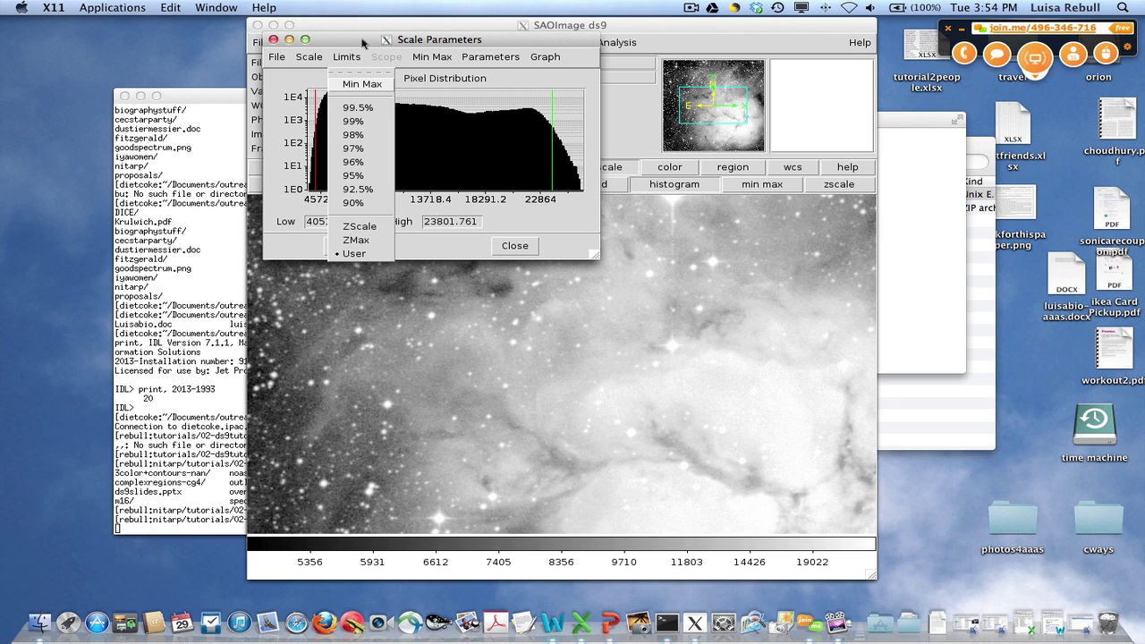
pyautogui.click(363, 42)
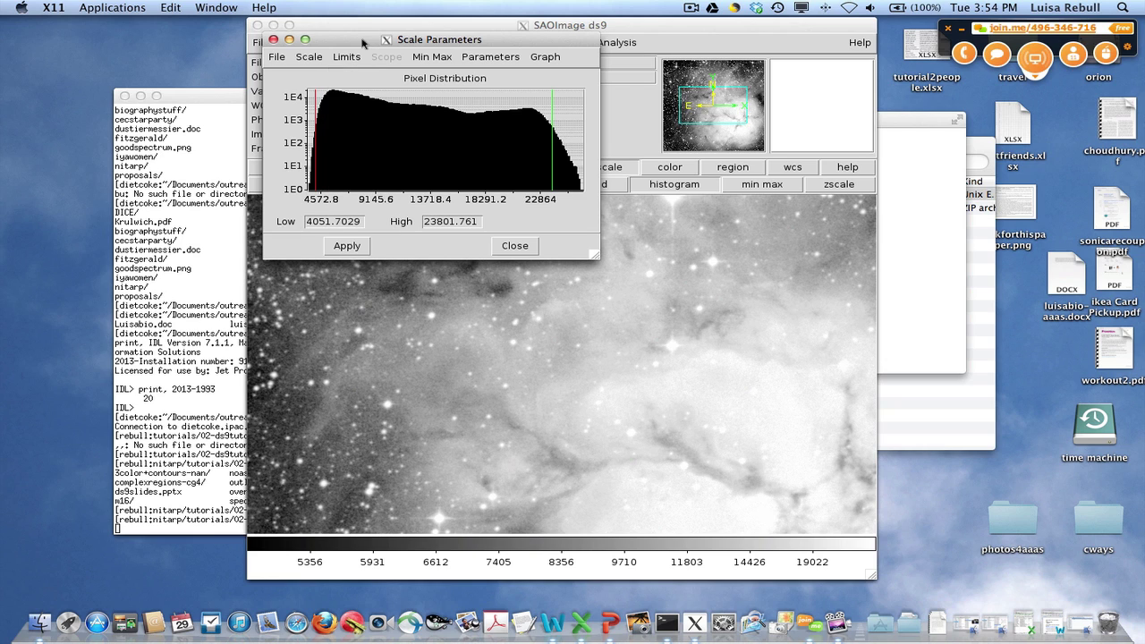
pyautogui.click(274, 39)
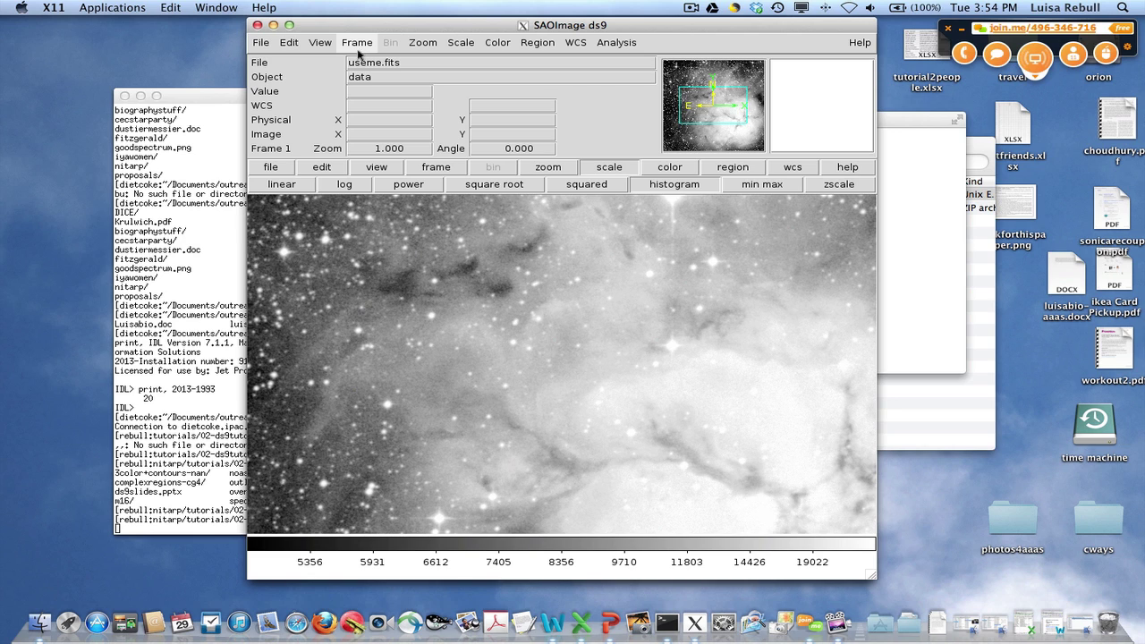
pyautogui.click(260, 43)
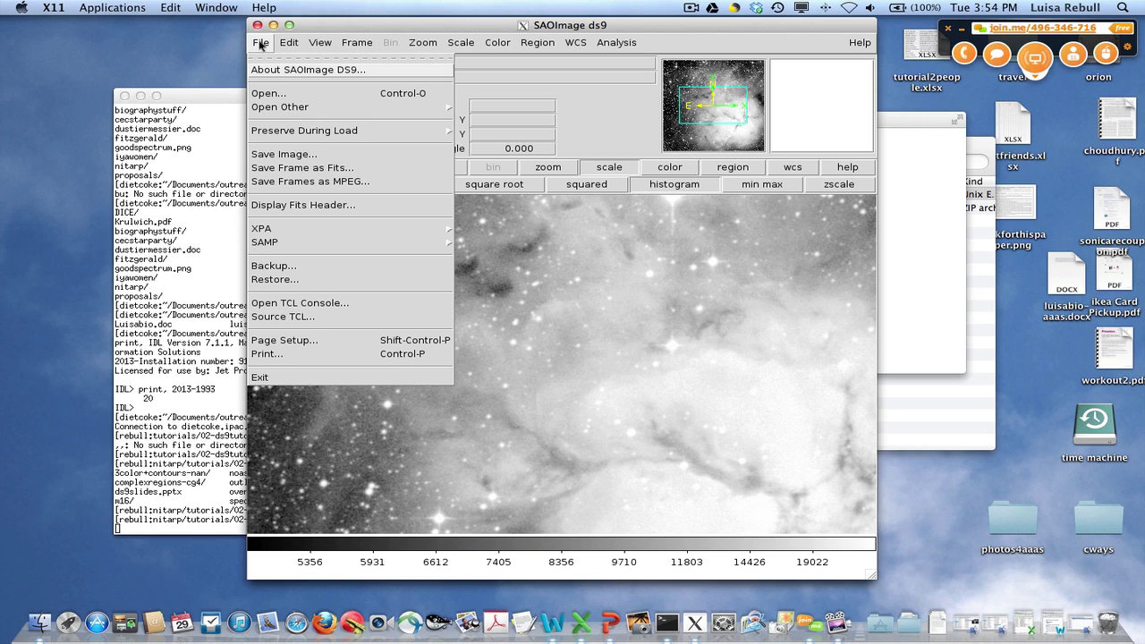
pyautogui.click(301, 206)
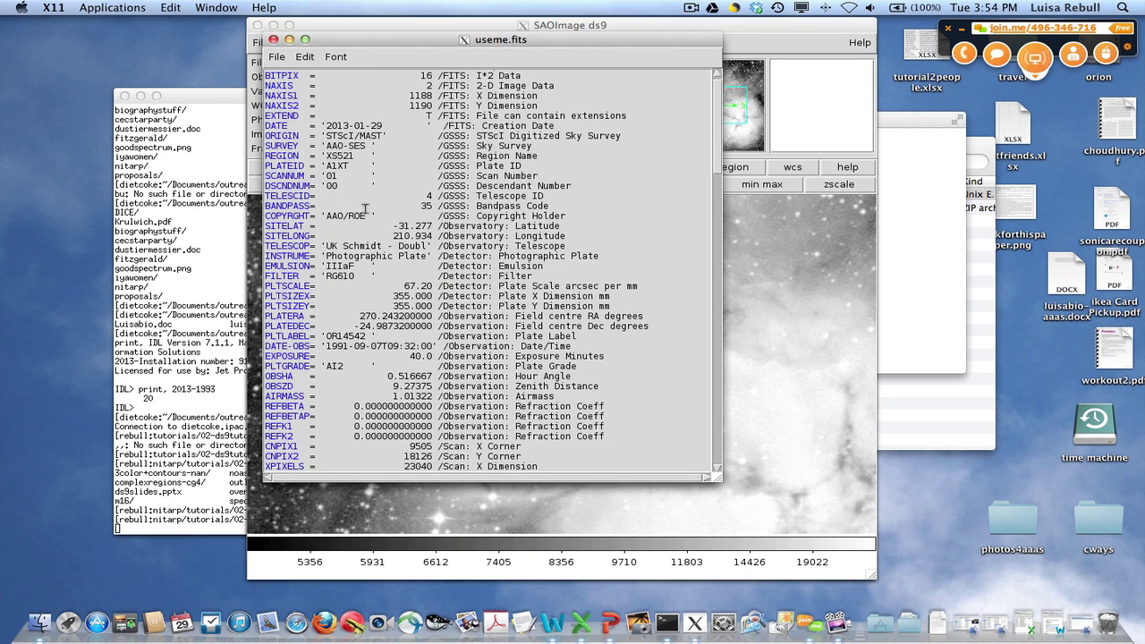
pyautogui.moveTo(265, 75); pyautogui.dragTo(608, 111)
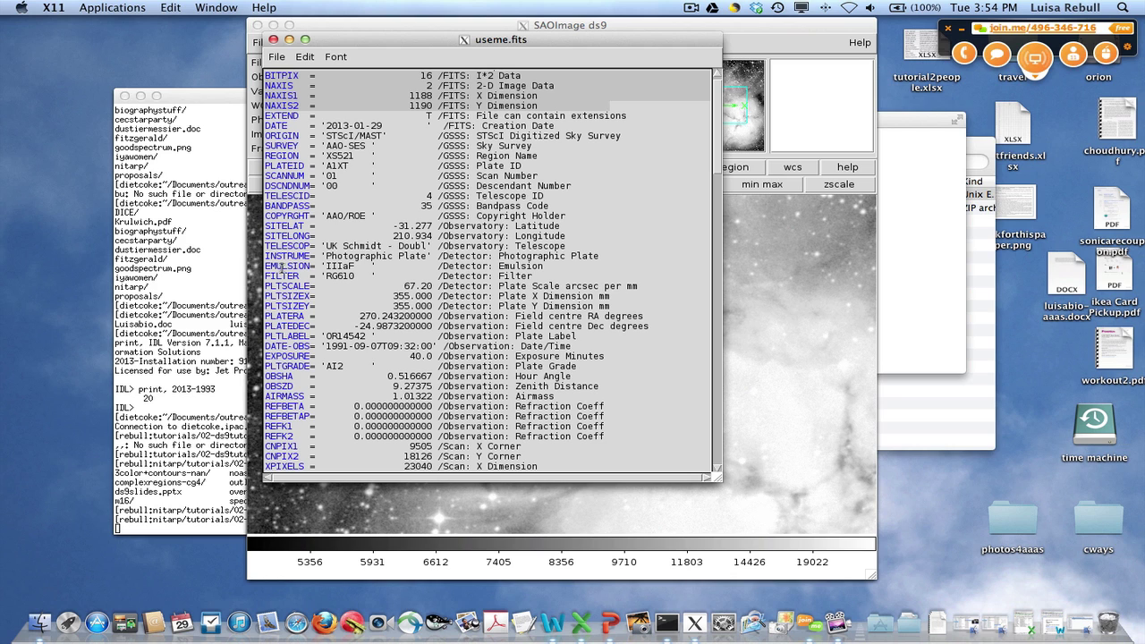
pyautogui.click(354, 268)
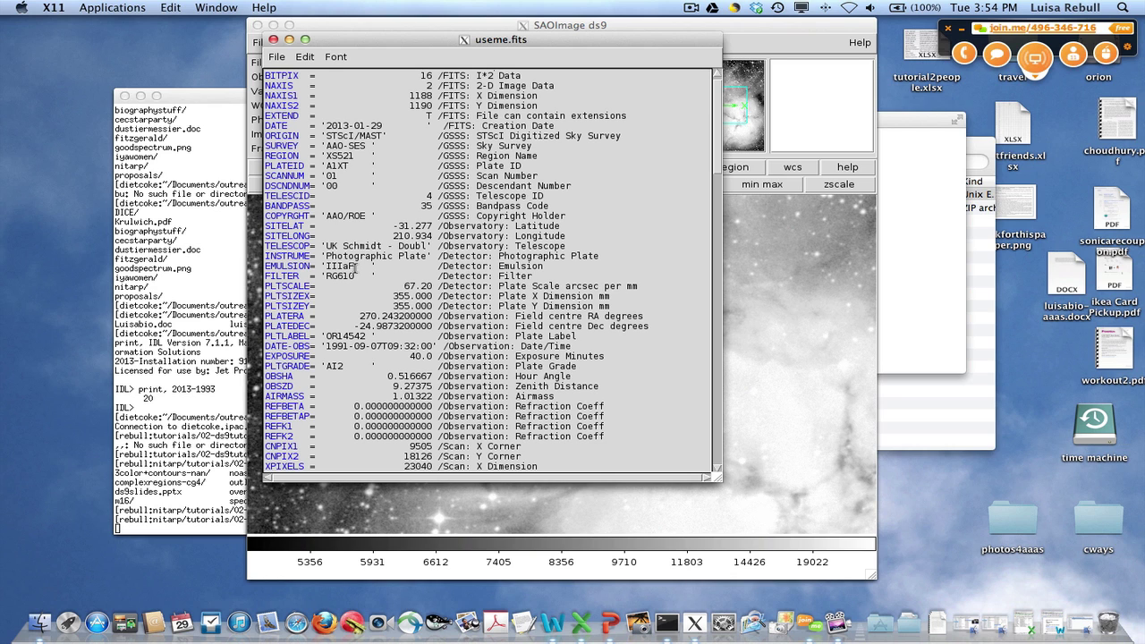
pyautogui.scroll(1, 355, 268)
pyautogui.scroll(-10, 354, 268)
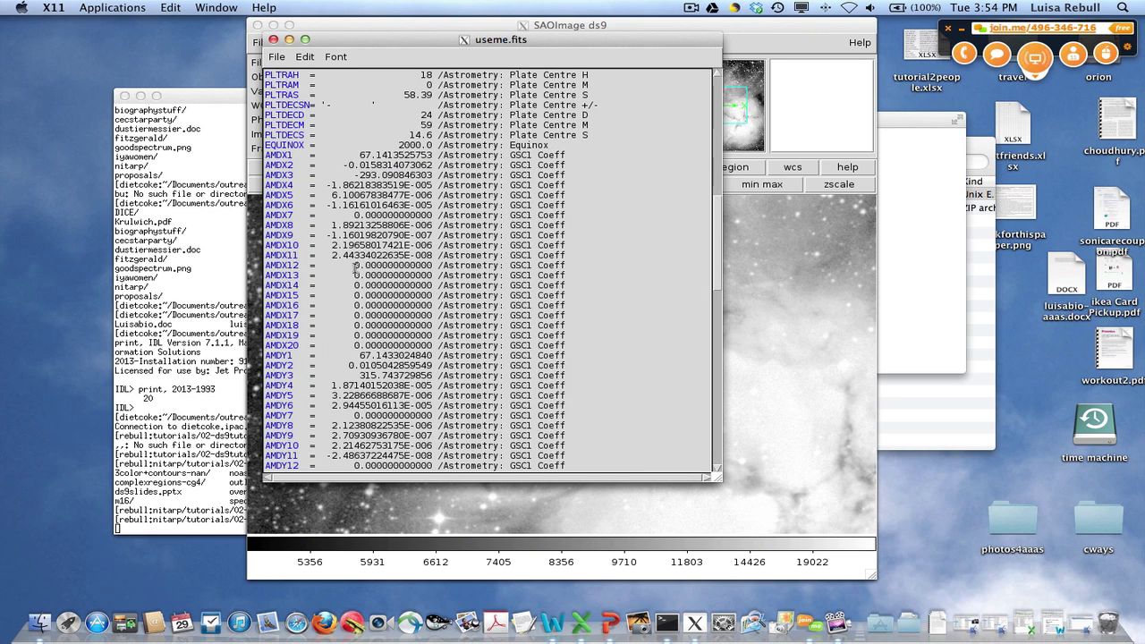
pyautogui.scroll(-15, 354, 268)
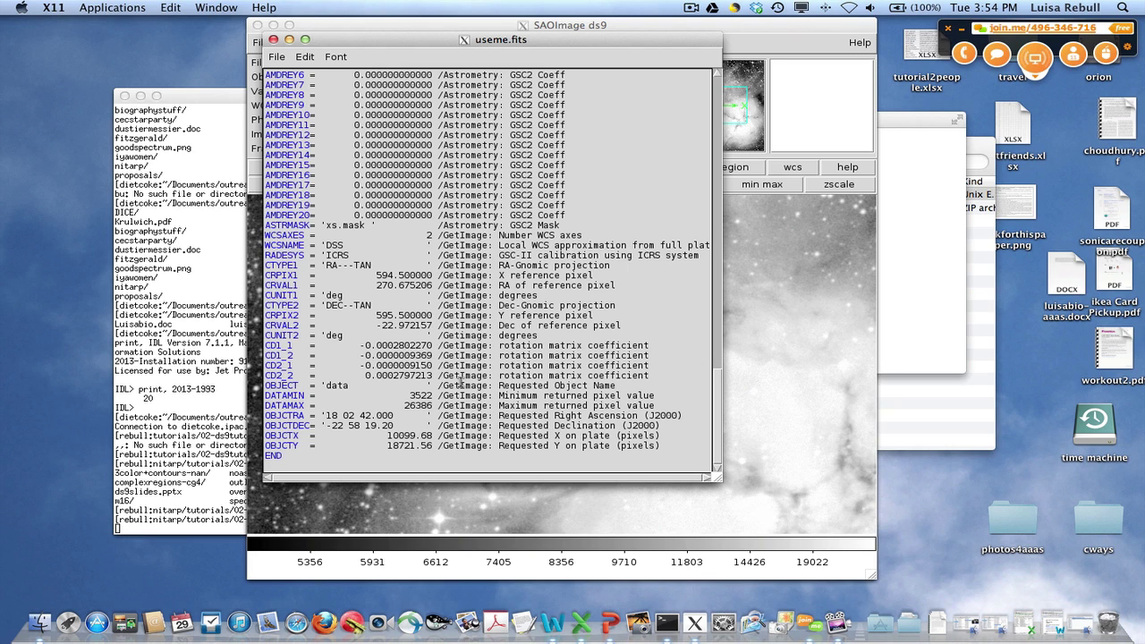
pyautogui.click(274, 41)
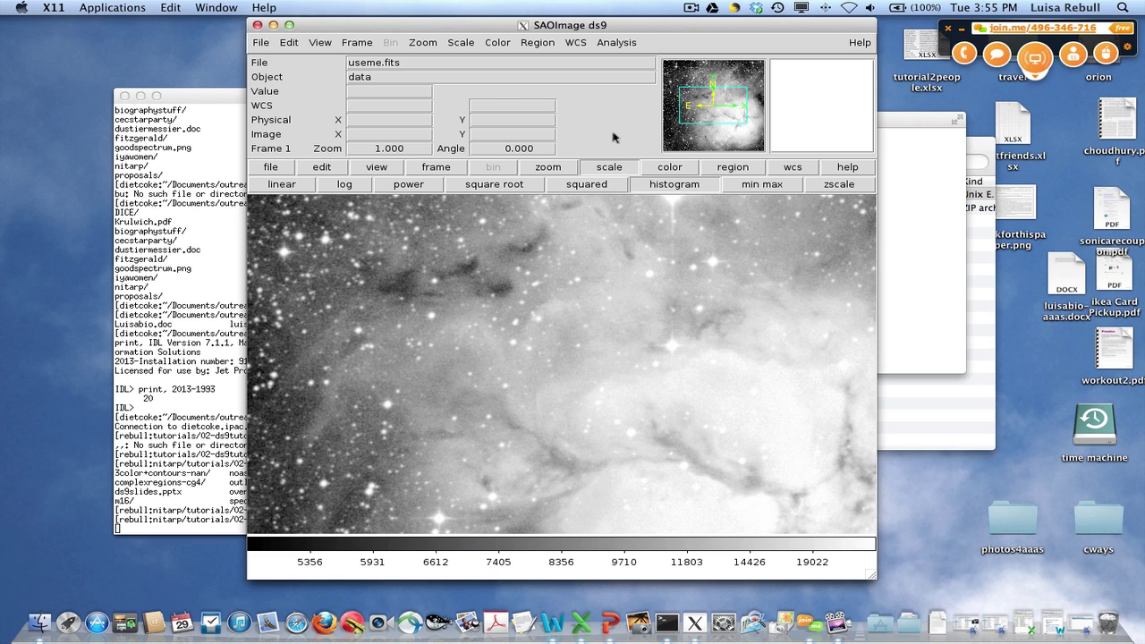
# Browse the Edit, View and Frame > Match > Frame > WCS menus, then open Frame
pyautogui.click(289, 43)
pyautogui.moveTo(328, 45)
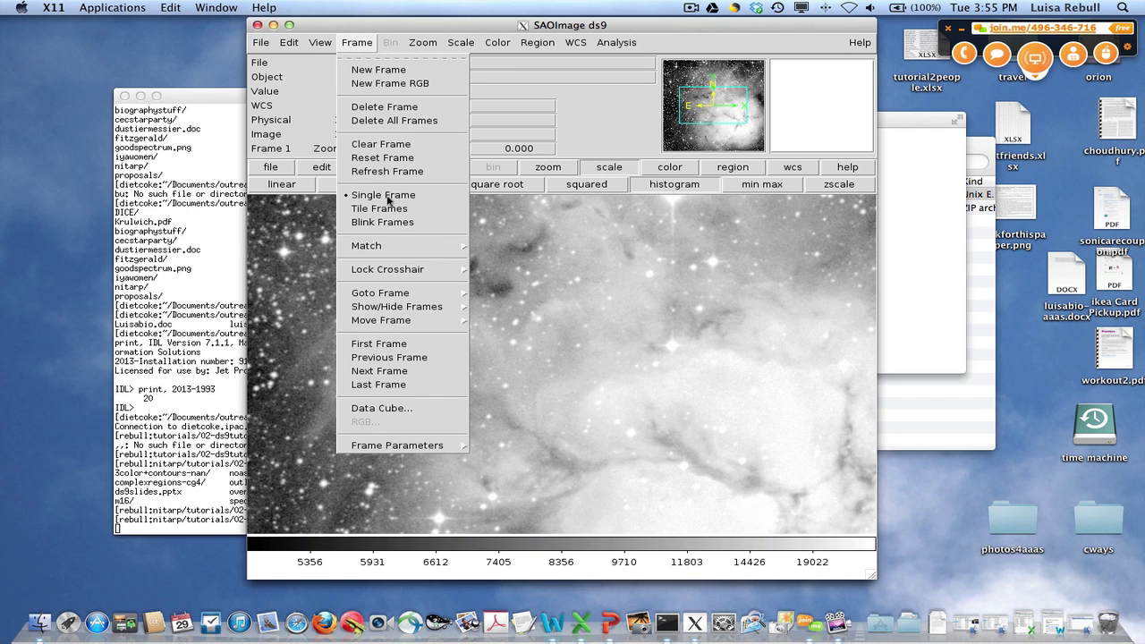
pyautogui.moveTo(400, 254)
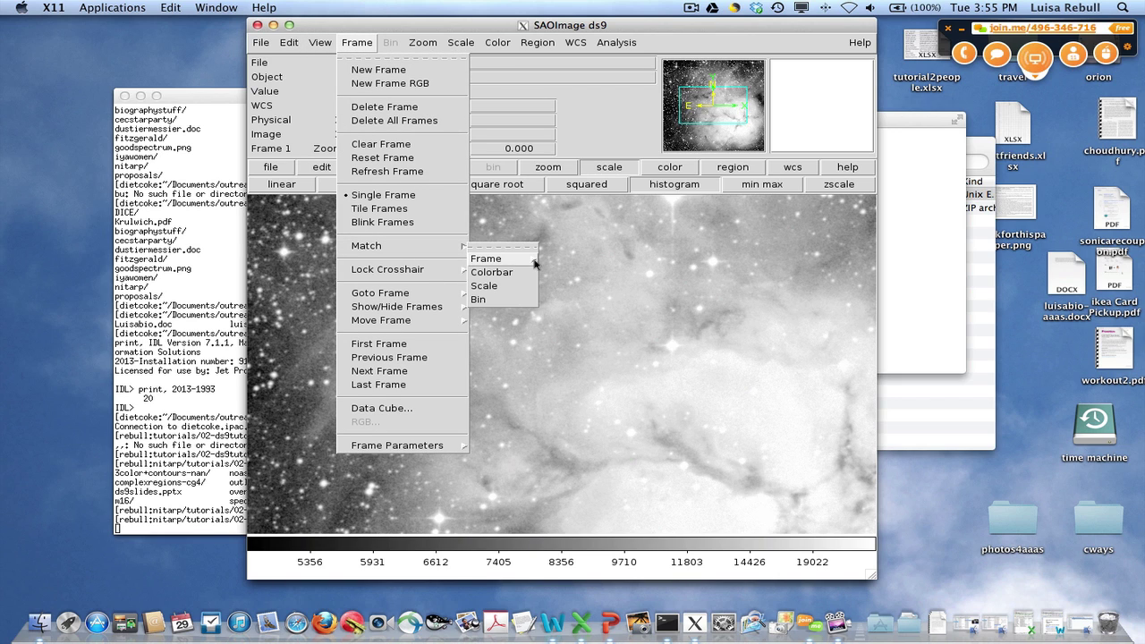
pyautogui.moveTo(534, 262)
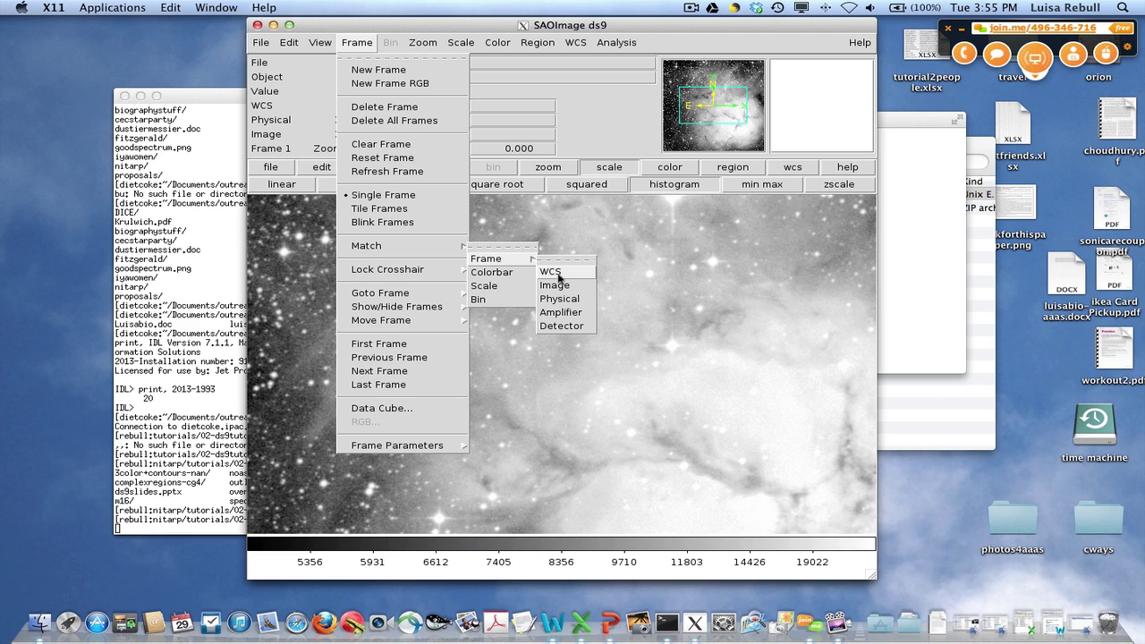
pyautogui.click(551, 272)
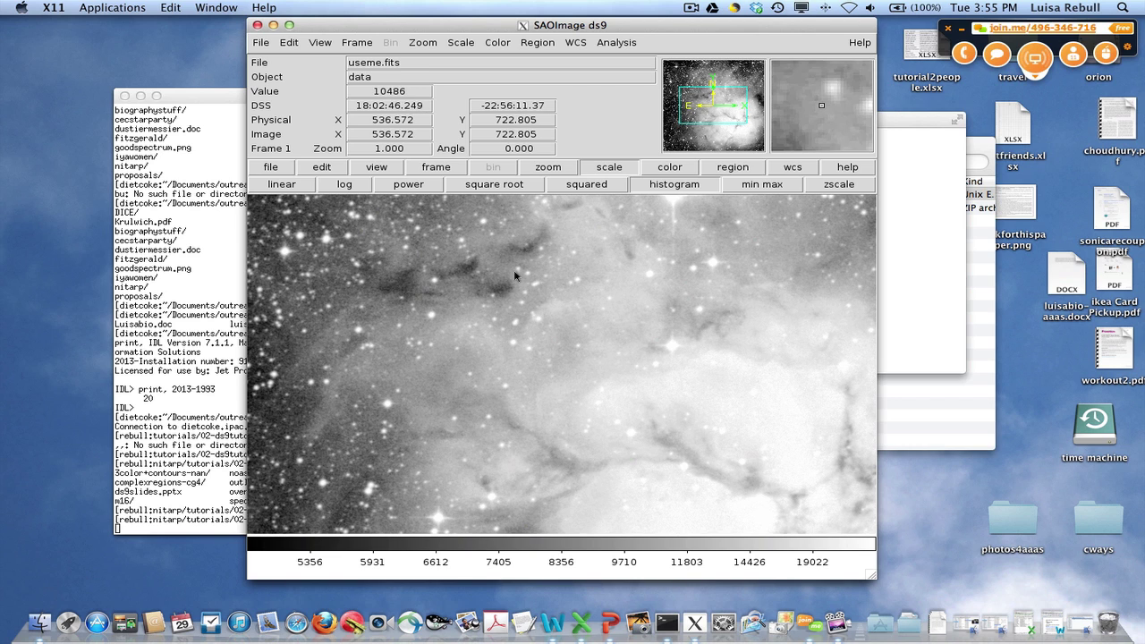
pyautogui.click(357, 43)
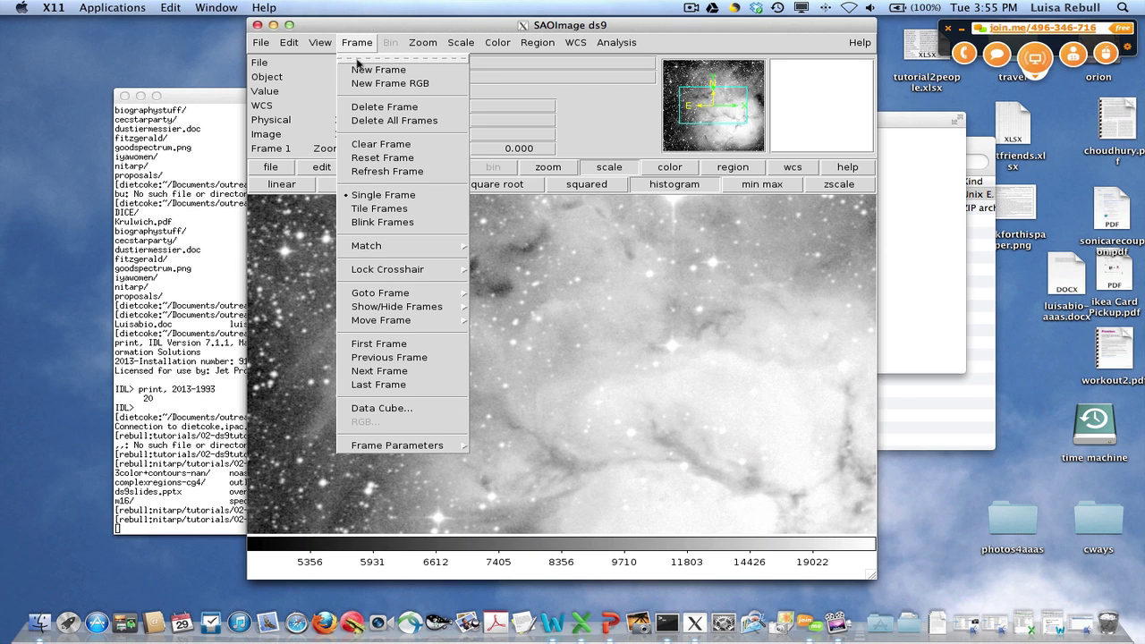
# Tear off the Frame menu into its own window, move it left, then open WCS
pyautogui.click(357, 61)
pyautogui.moveTo(411, 58); pyautogui.dragTo(165, 61)
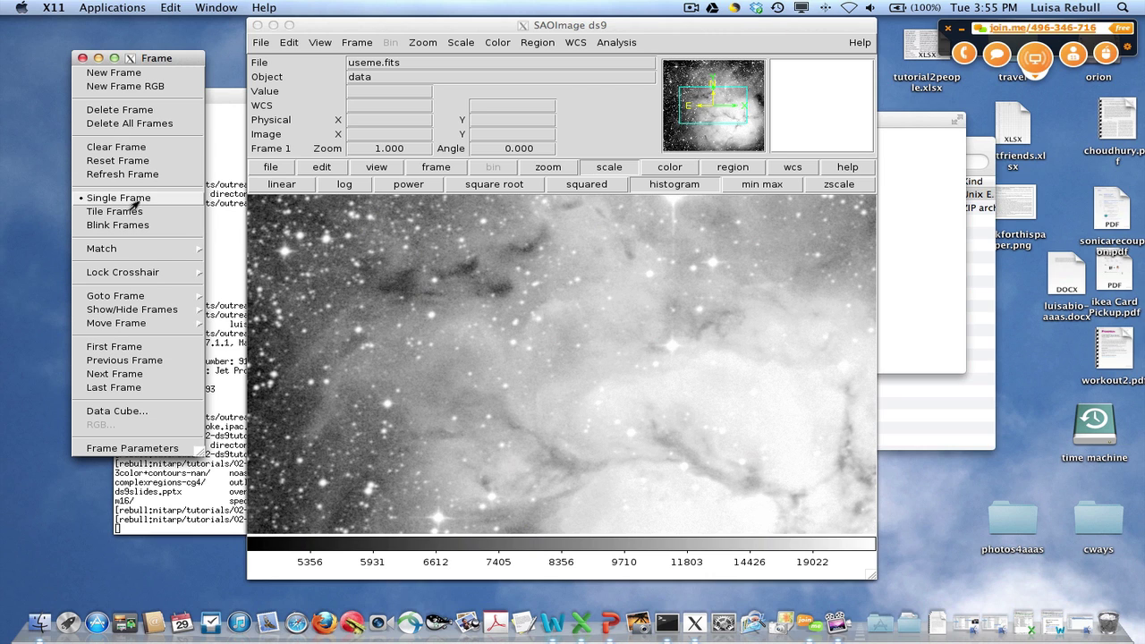
pyautogui.click(364, 31)
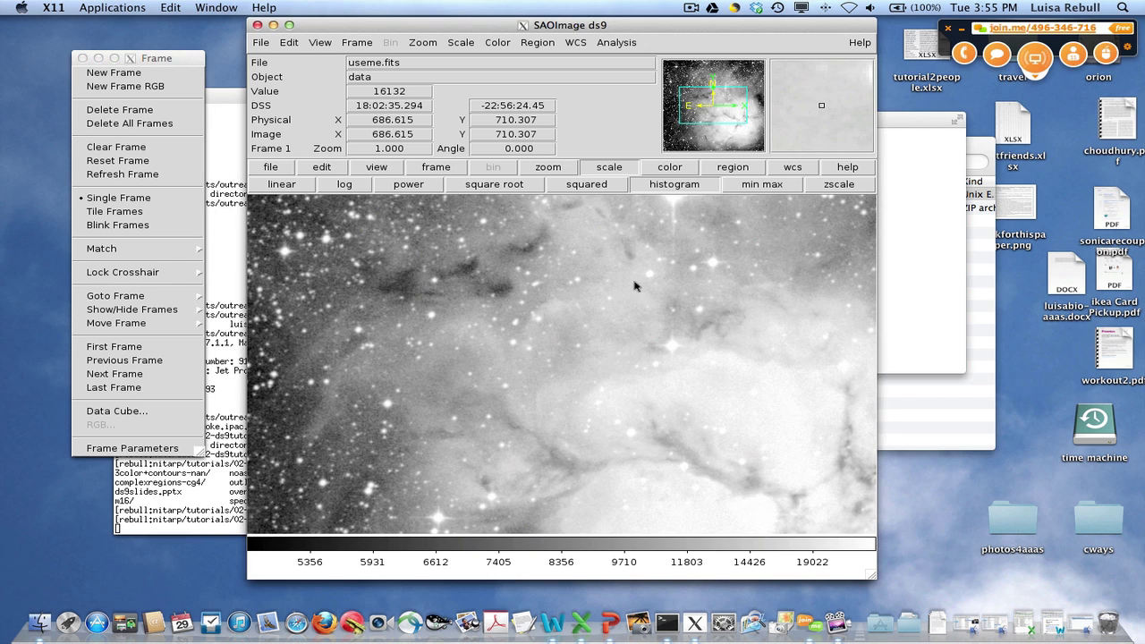
pyautogui.click(583, 44)
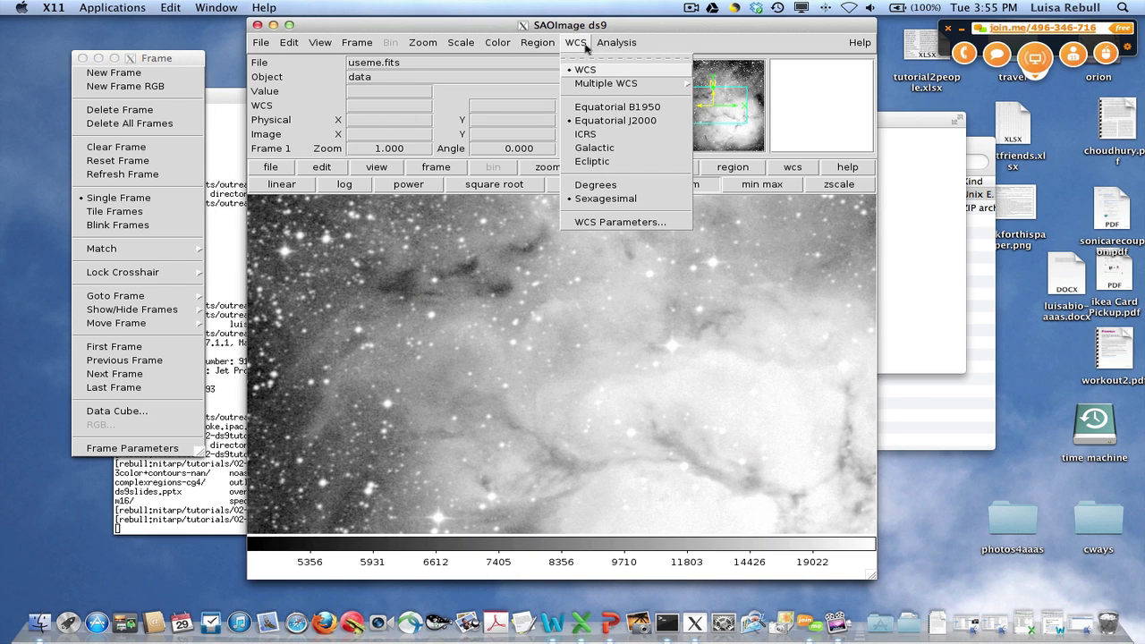
# Show coordinates in Galactic, then switch back to Equatorial J2000 in decimal degrees
pyautogui.click(612, 150)
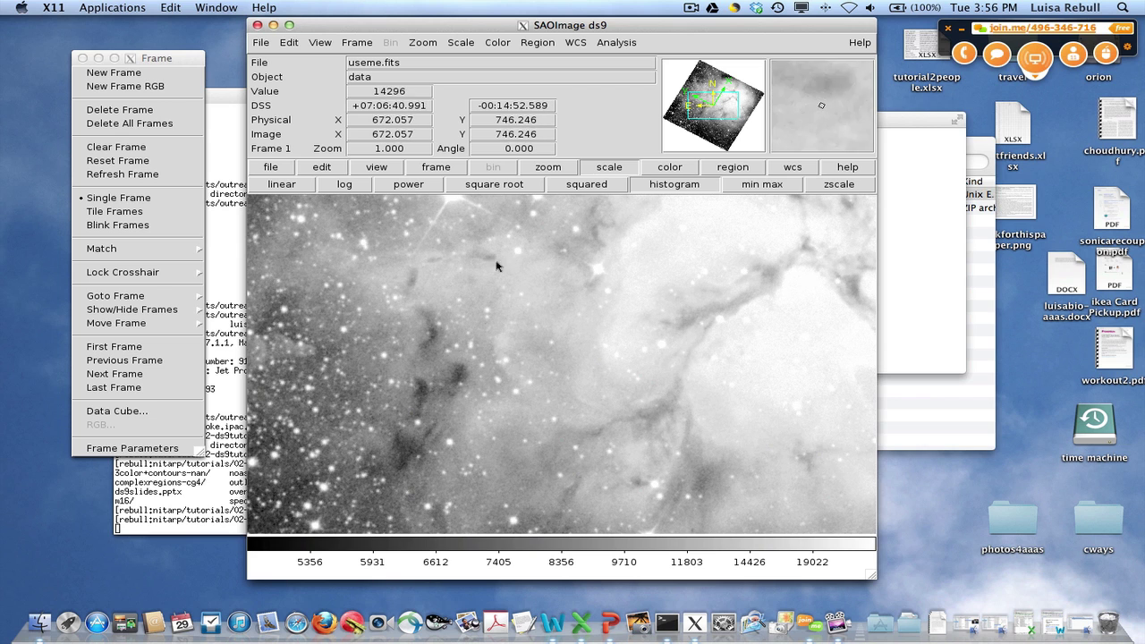
pyautogui.click(572, 41)
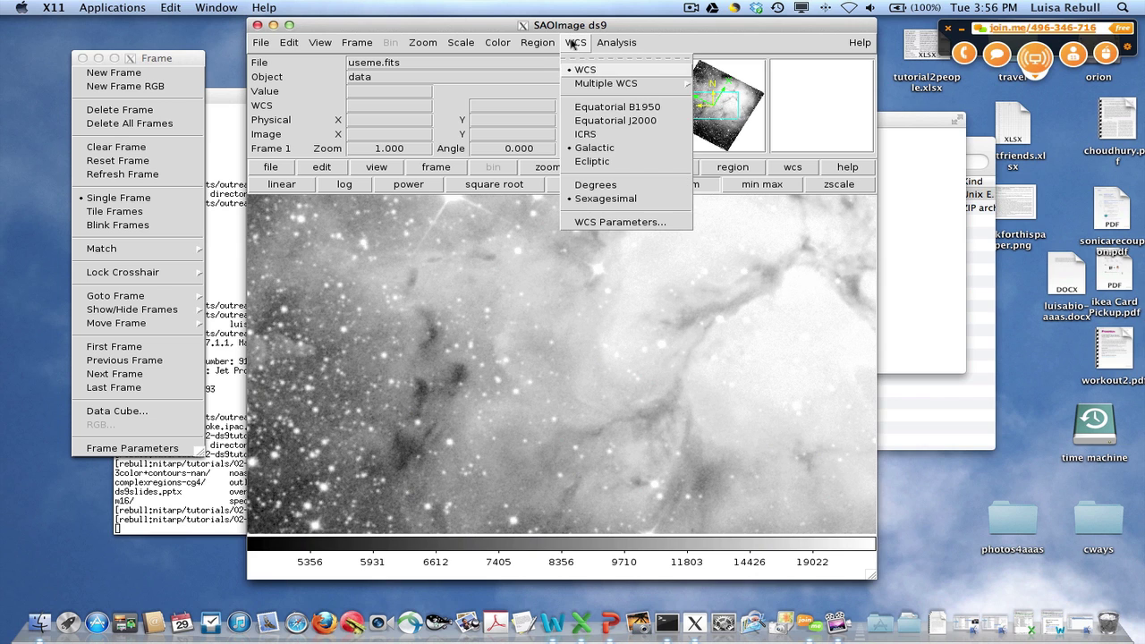
pyautogui.click(604, 120)
pyautogui.click(576, 42)
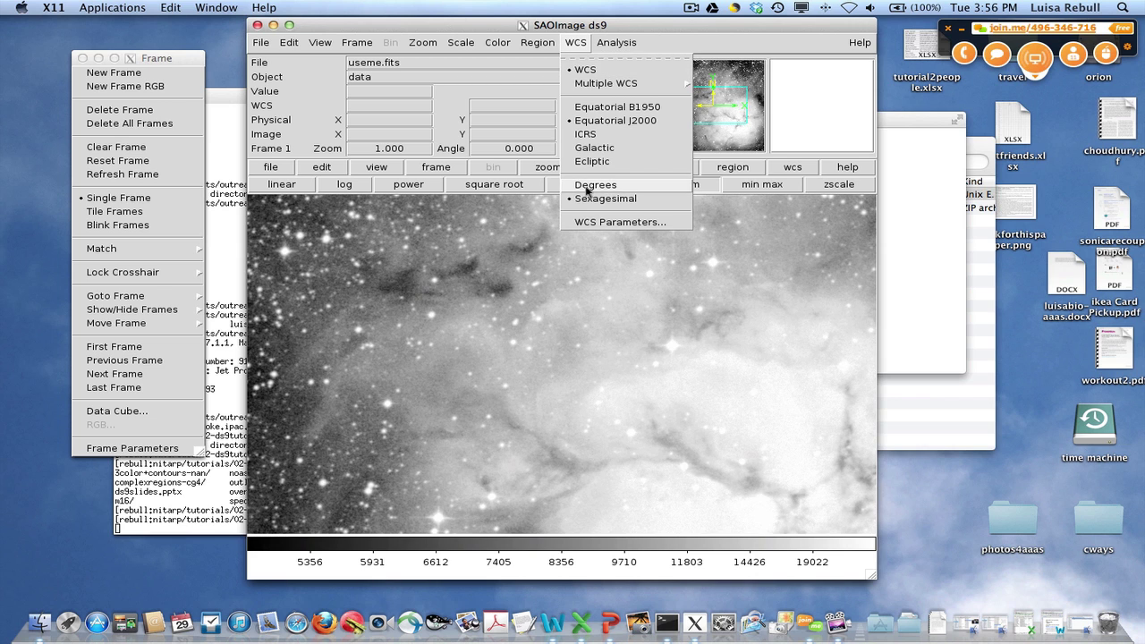
pyautogui.click(588, 185)
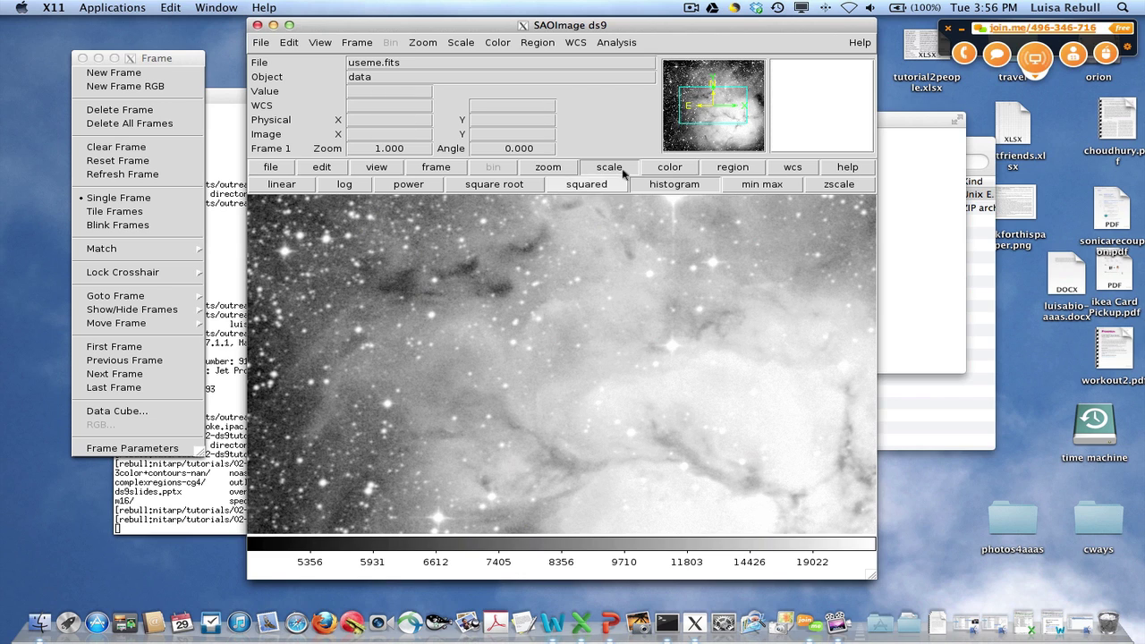
# Return the coordinate format to sexagesimal and open the Analysis menu
pyautogui.click(576, 42)
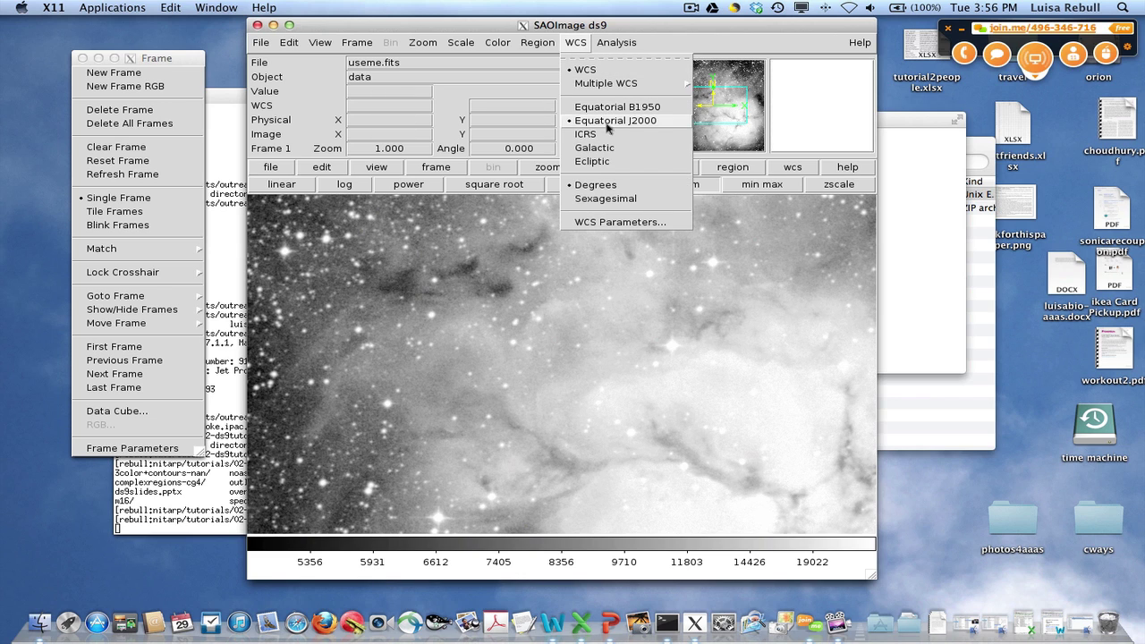
pyautogui.click(603, 197)
pyautogui.click(575, 47)
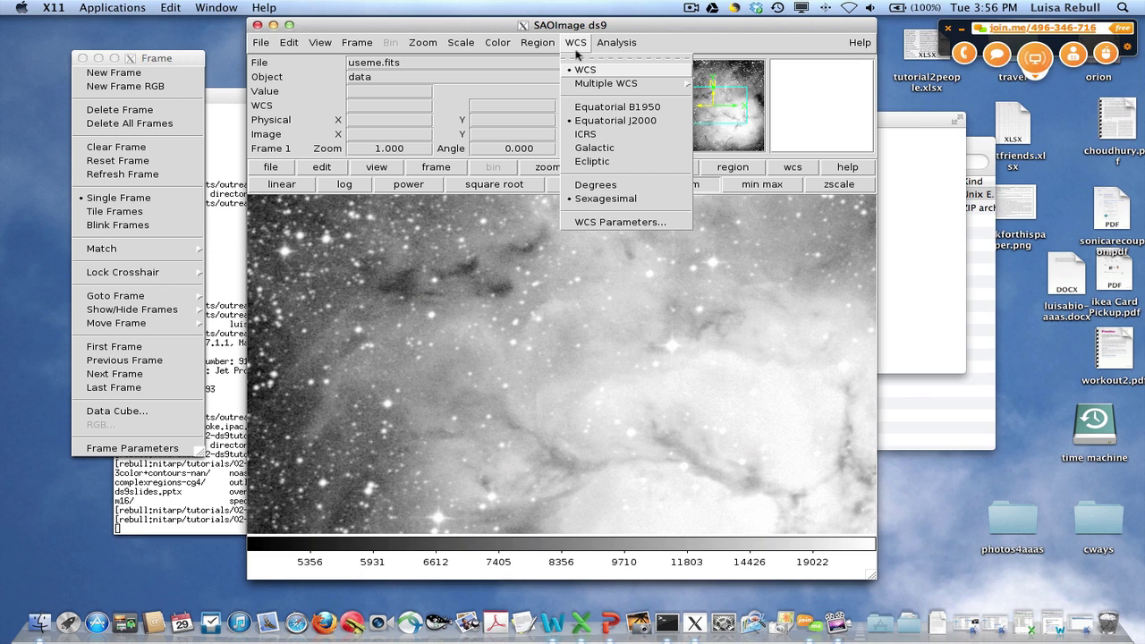
pyautogui.click(607, 45)
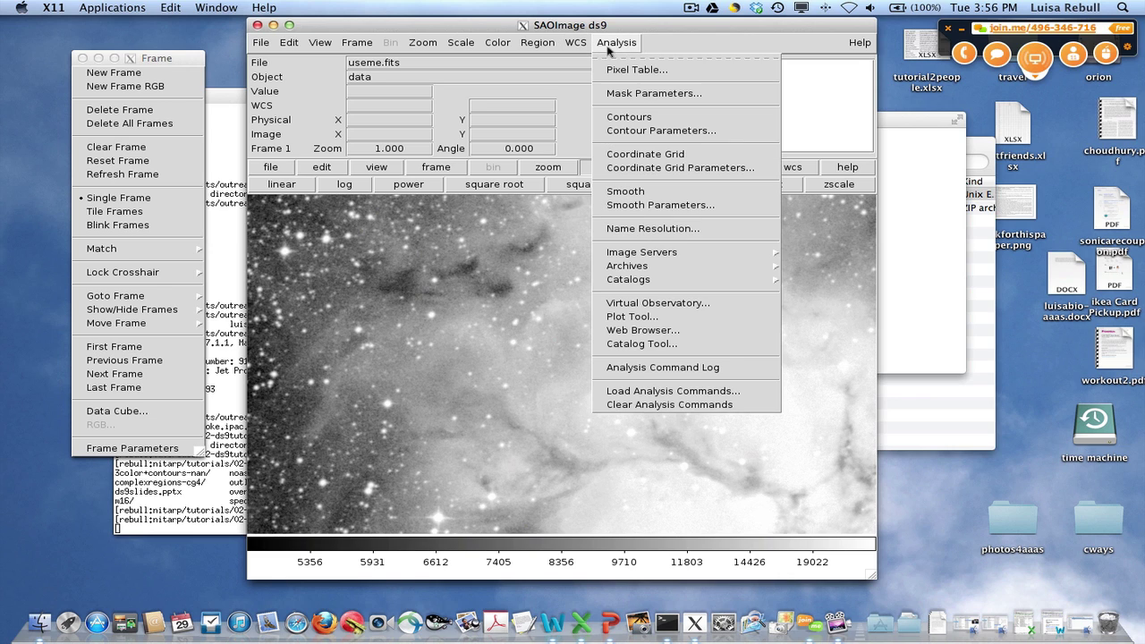
# Overlay a coordinate grid, open Coordinate Grid Parameters, and rearrange the windows
pyautogui.click(626, 161)
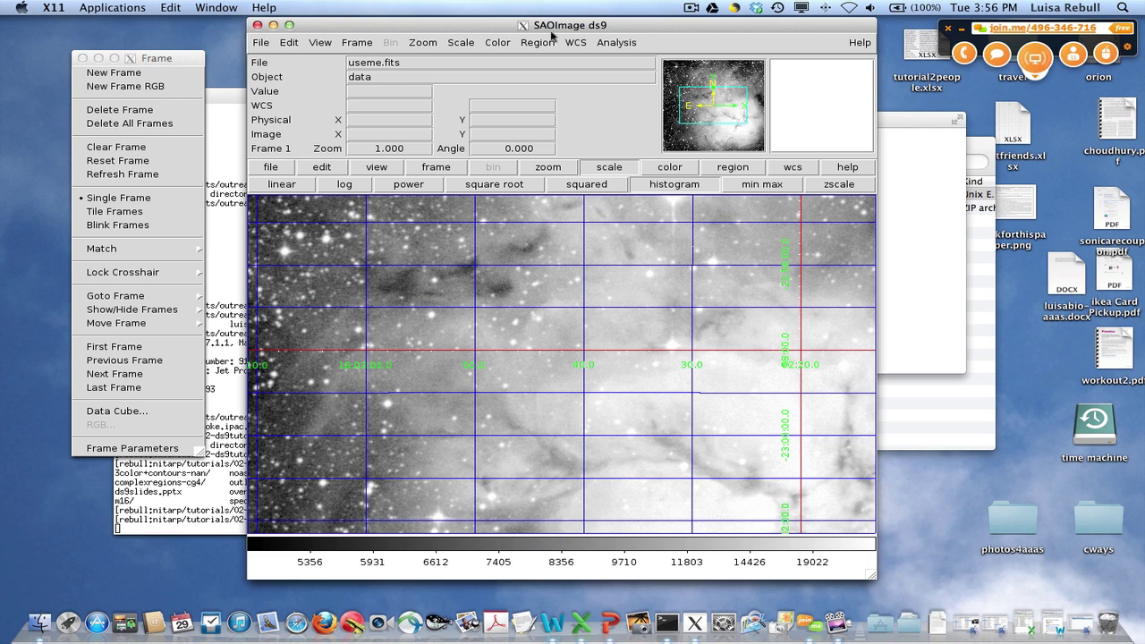
pyautogui.click(575, 45)
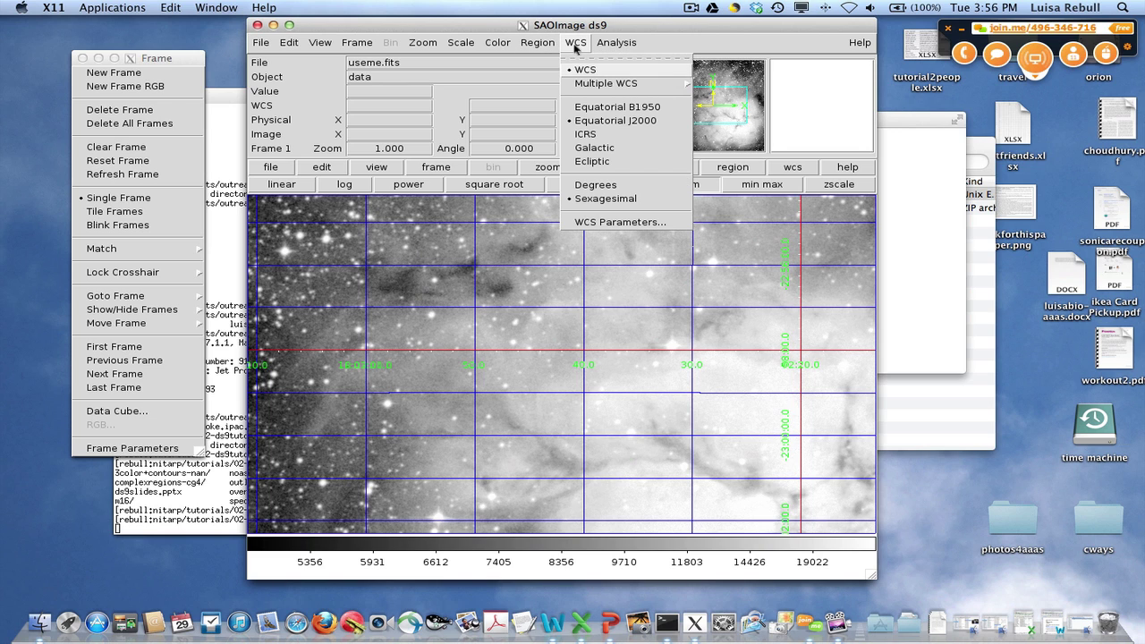
pyautogui.moveTo(617, 43)
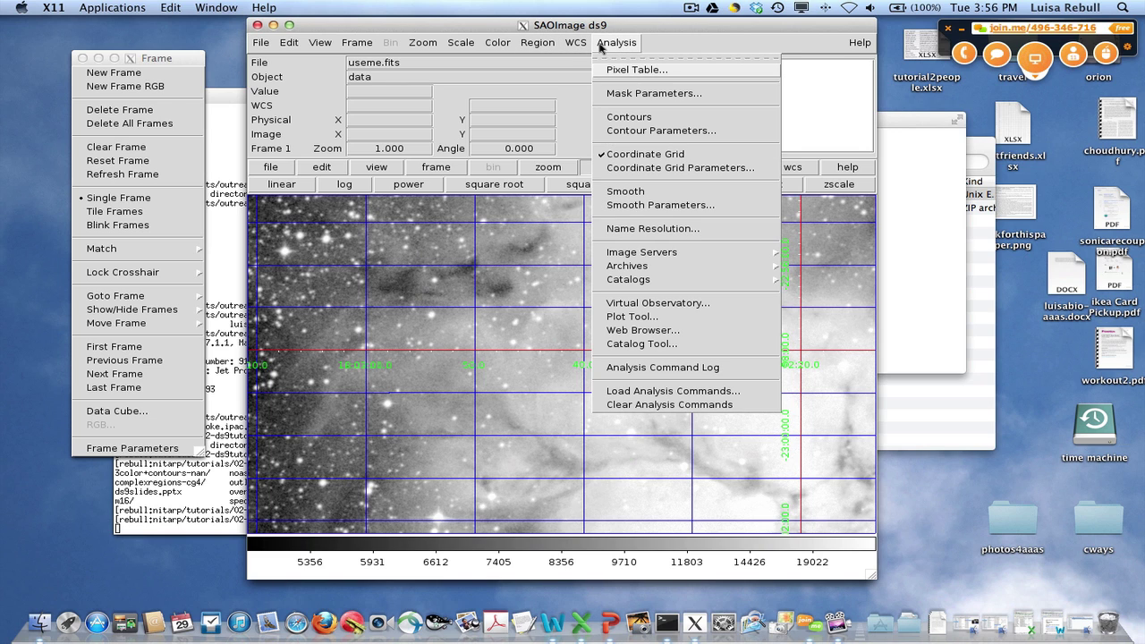
pyautogui.click(620, 172)
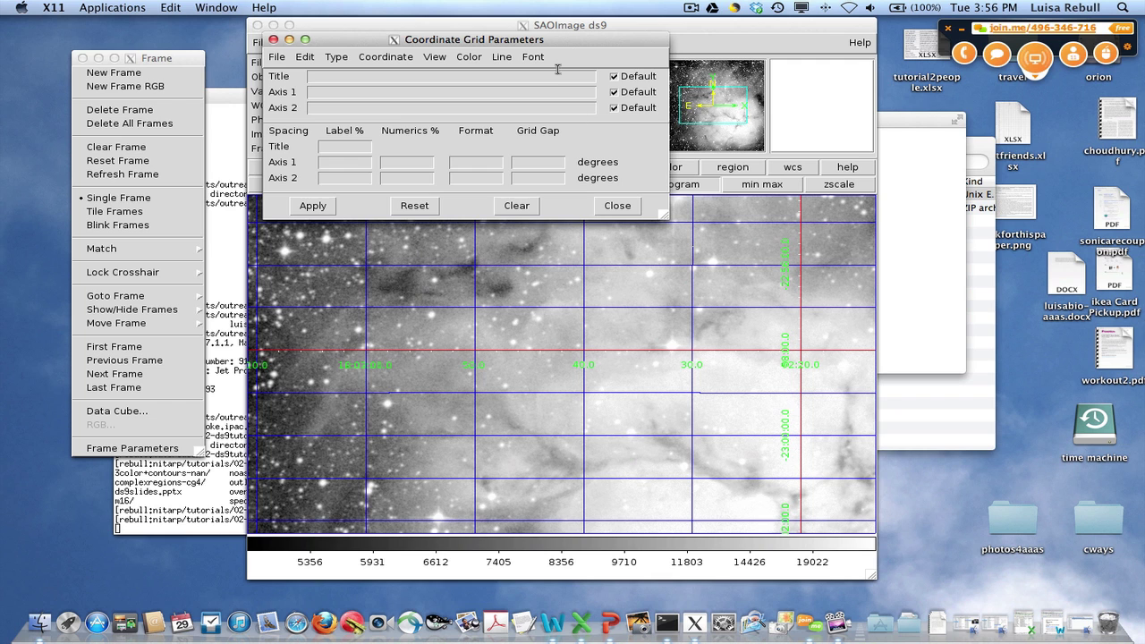
pyautogui.moveTo(544, 20); pyautogui.dragTo(310, 111)
pyautogui.moveTo(357, 25); pyautogui.dragTo(518, 31)
# Set the grid's Axes Numbers colour to Black and apply it
pyautogui.click(239, 126)
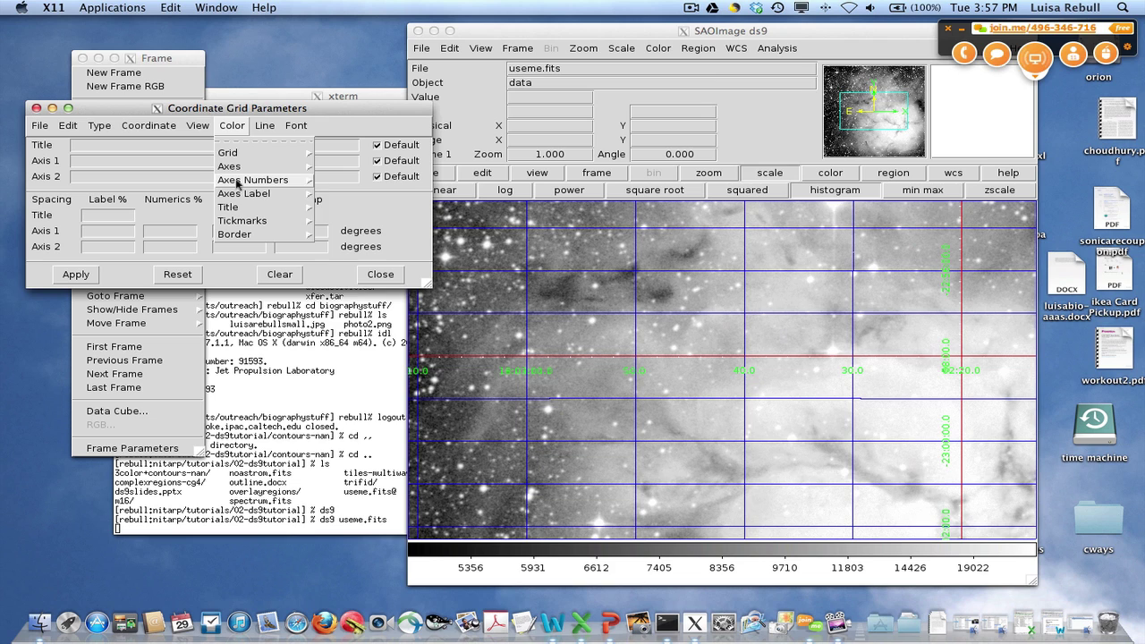
pyautogui.moveTo(238, 183)
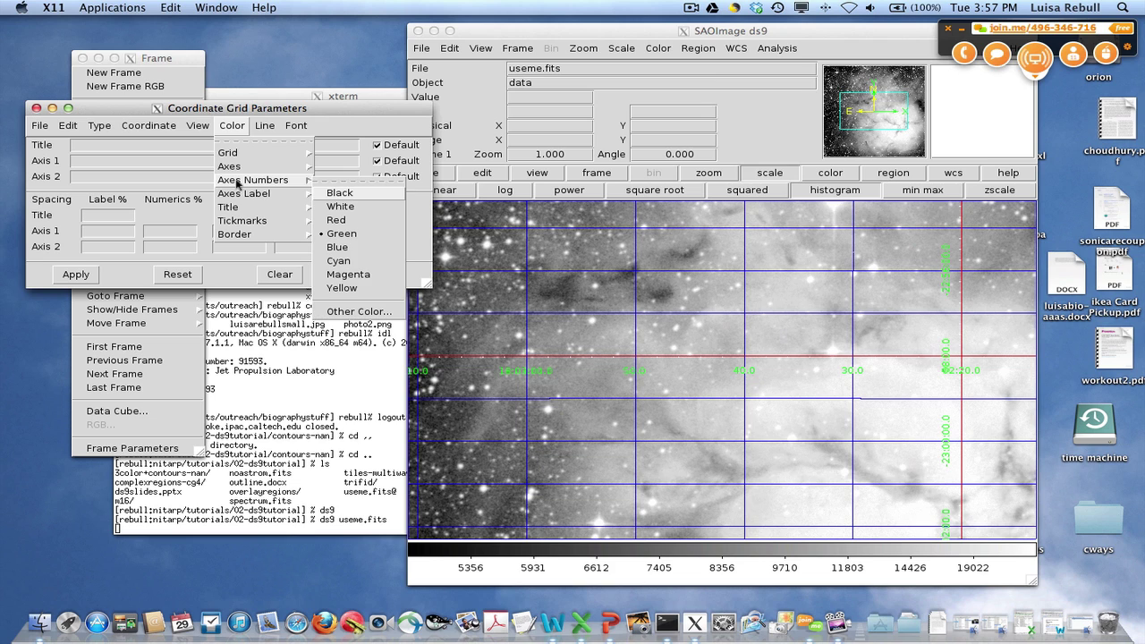
pyautogui.click(352, 193)
pyautogui.click(75, 274)
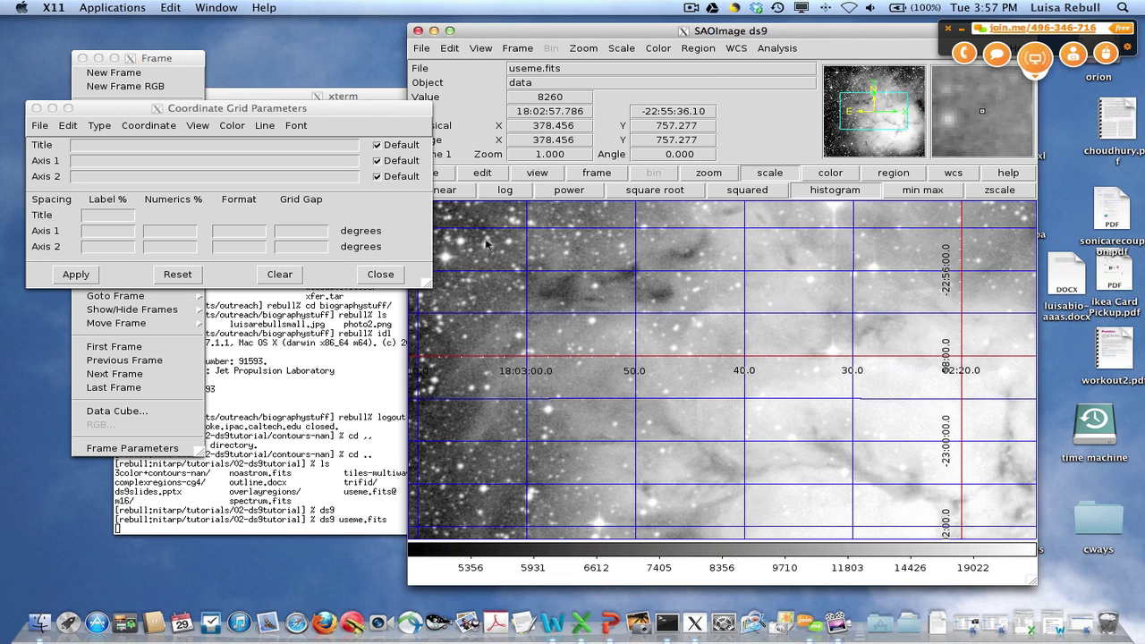
pyautogui.click(396, 274)
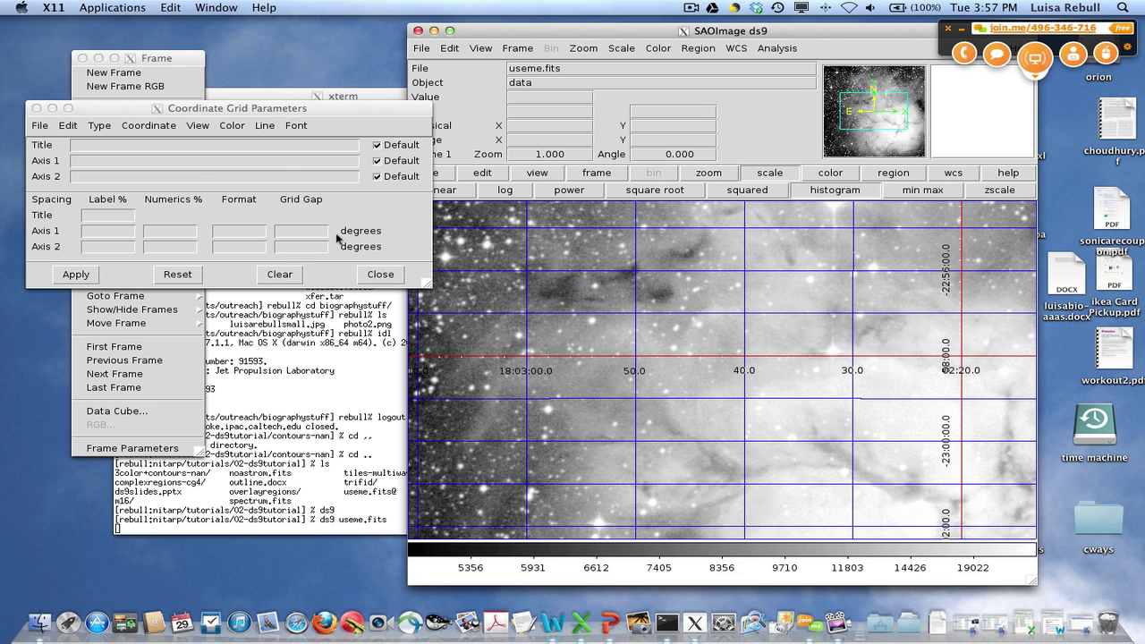
# Close the grid parameters, the torn-off Frame window and the useme.fits DS9 window
pyautogui.click(379, 273)
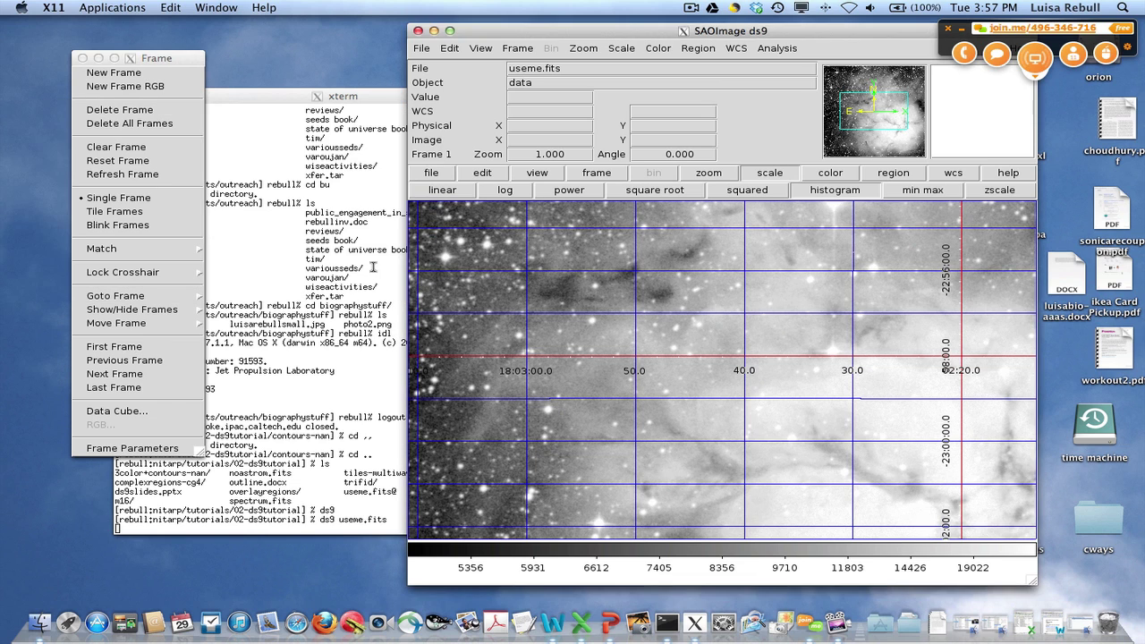
pyautogui.click(82, 58)
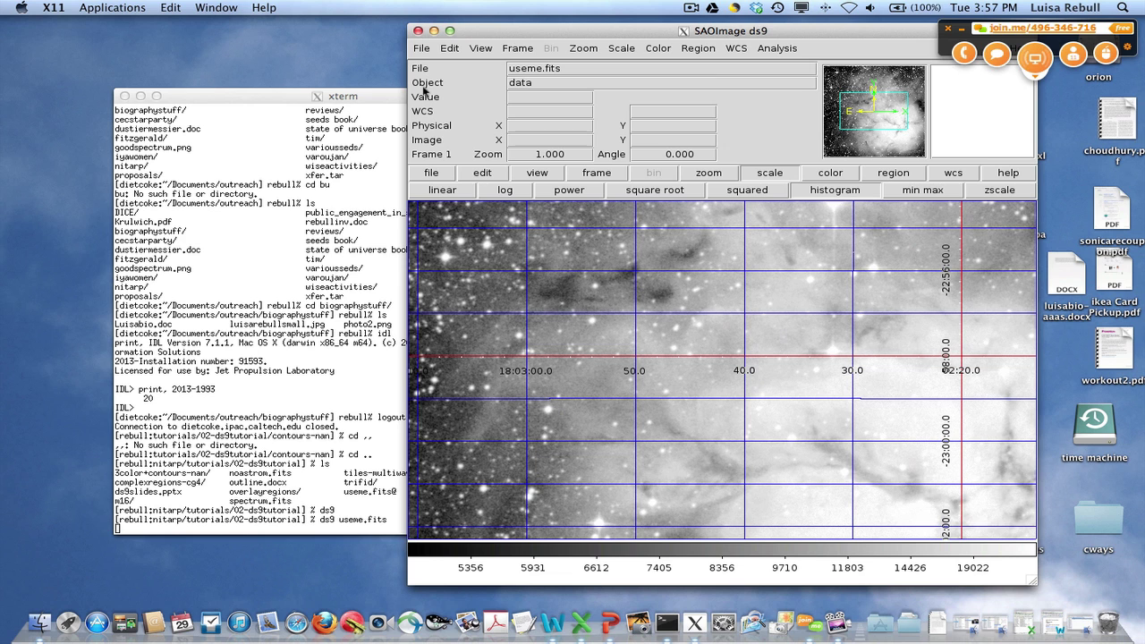
pyautogui.moveTo(503, 36)
pyautogui.mouseDown()
pyautogui.moveTo(501, 59)
pyautogui.moveTo(489, 38)
pyautogui.mouseUp()
pyautogui.click(414, 36)
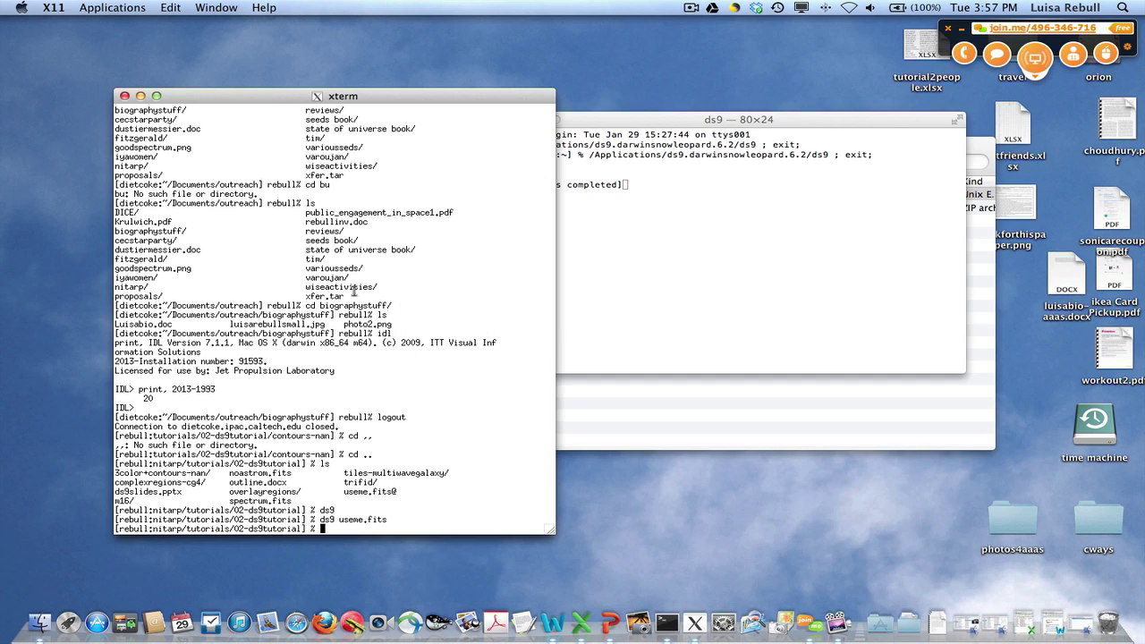
# List the folder, launch 'ds9 noastrom.fits', and move its window right
pyautogui.write('ls')
pyautogui.press('Return')
pyautogui.write('\\')
pyautogui.press('BackSpace')
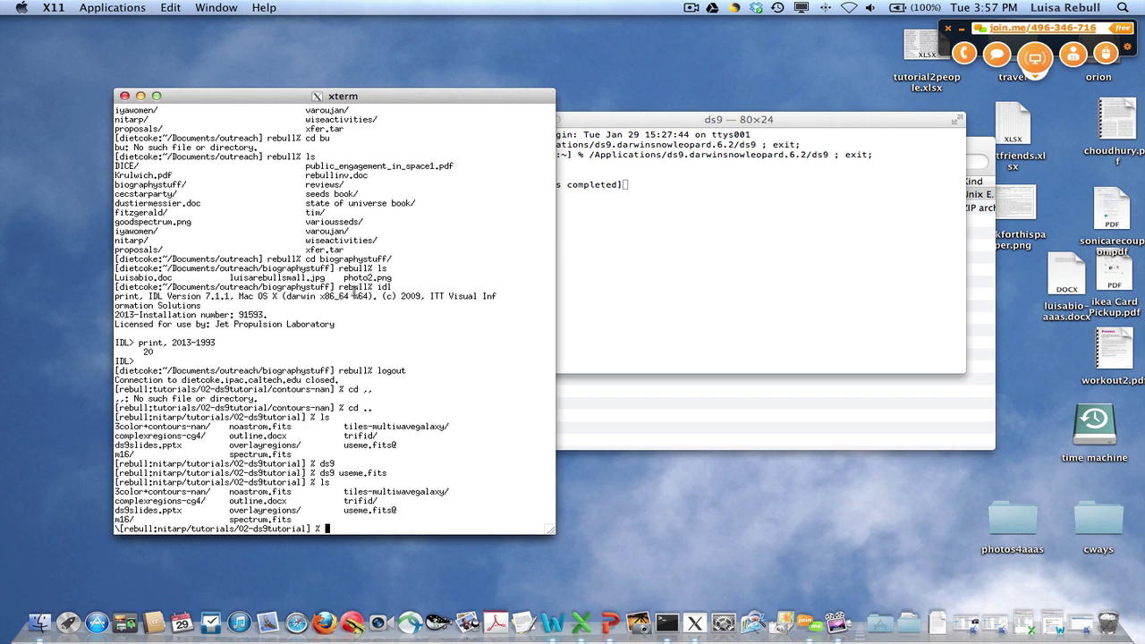
pyautogui.write('ds9 noastrom.fits')
pyautogui.press('Return')
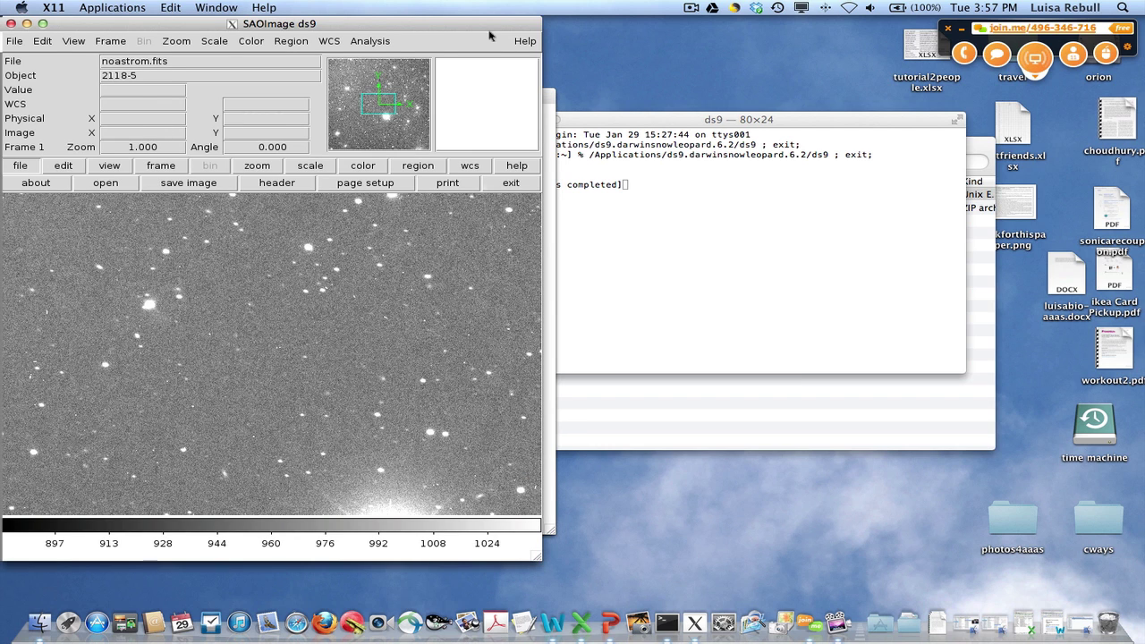
pyautogui.moveTo(402, 30); pyautogui.dragTo(701, 37)
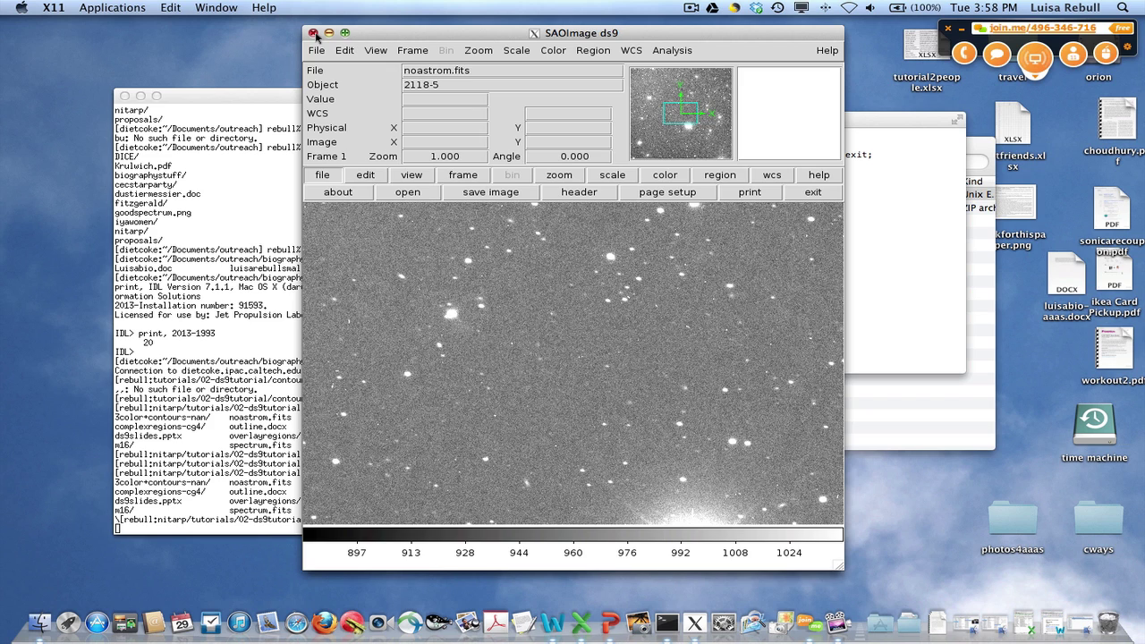
# Close noastrom.fits, change into the 3color+contours-nan folder, and launch an empty DS9
pyautogui.click(314, 35)
pyautogui.scroll(1, 278, 291)
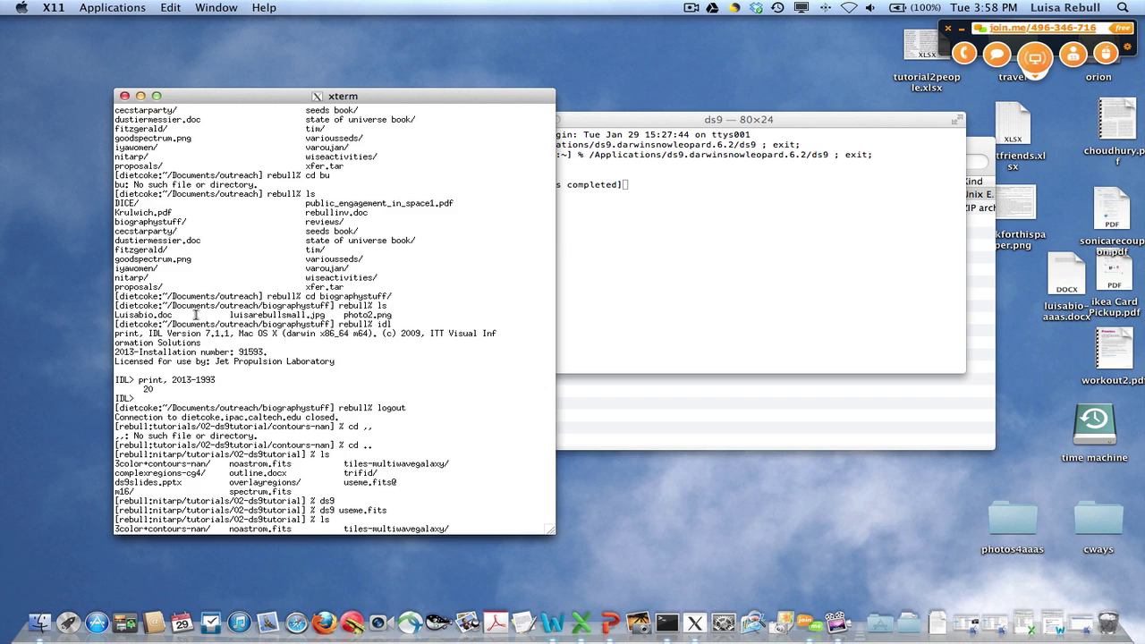
pyautogui.scroll(-1, 195, 318)
pyautogui.write('ls')
pyautogui.press('Return')
pyautogui.write('cd 3')
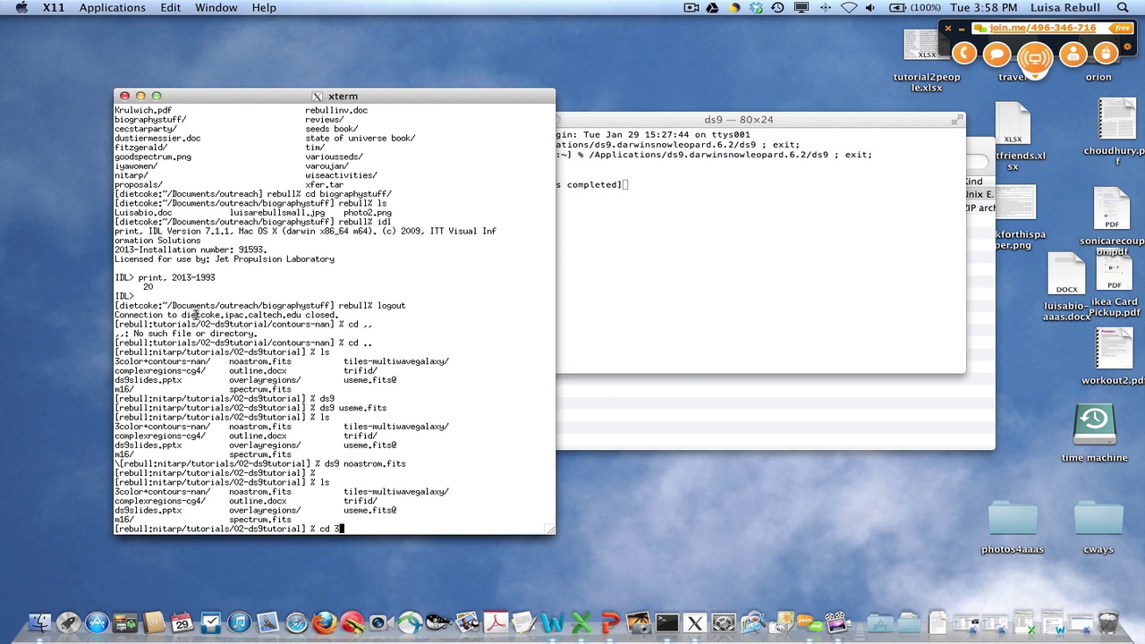
pyautogui.press('Tab')
pyautogui.press('Return')
pyautogui.write('ls')
pyautogui.press('Return')
pyautogui.write('ds9')
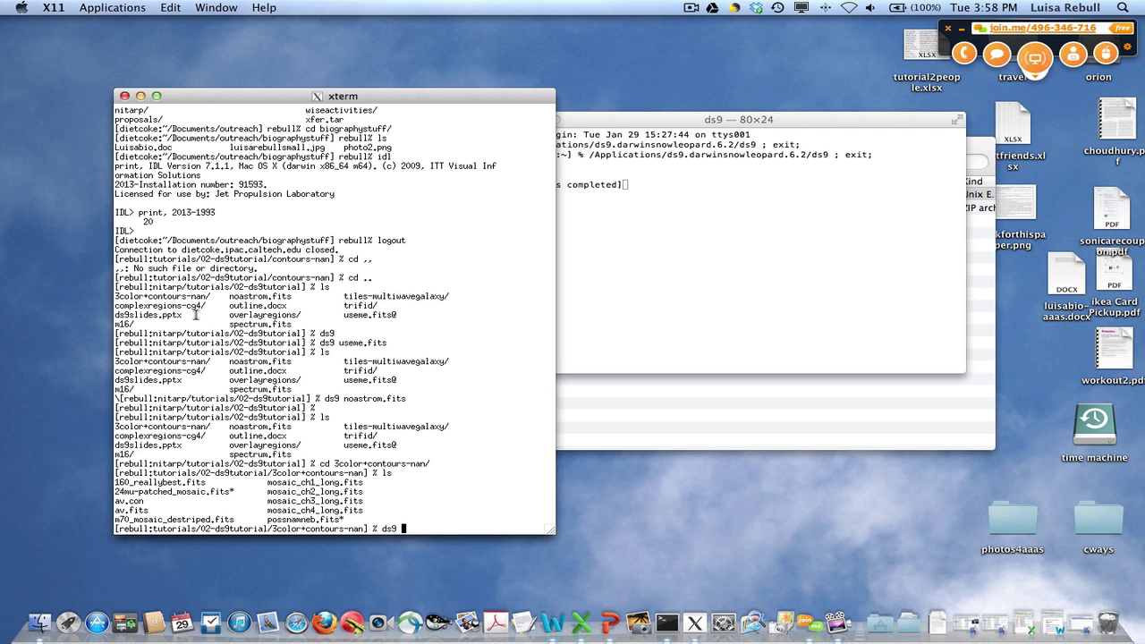
pyautogui.press('Return')
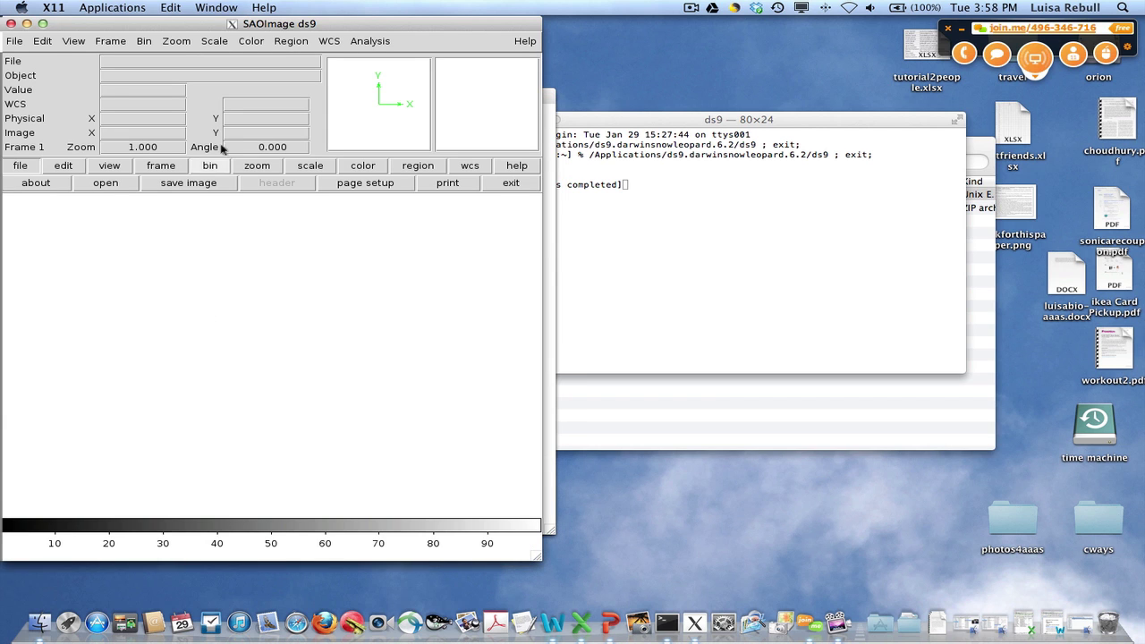
# Center the new DS9 window and load mosaic_ch1_long.fits from the Open dialog
pyautogui.moveTo(197, 27); pyautogui.dragTo(453, 36)
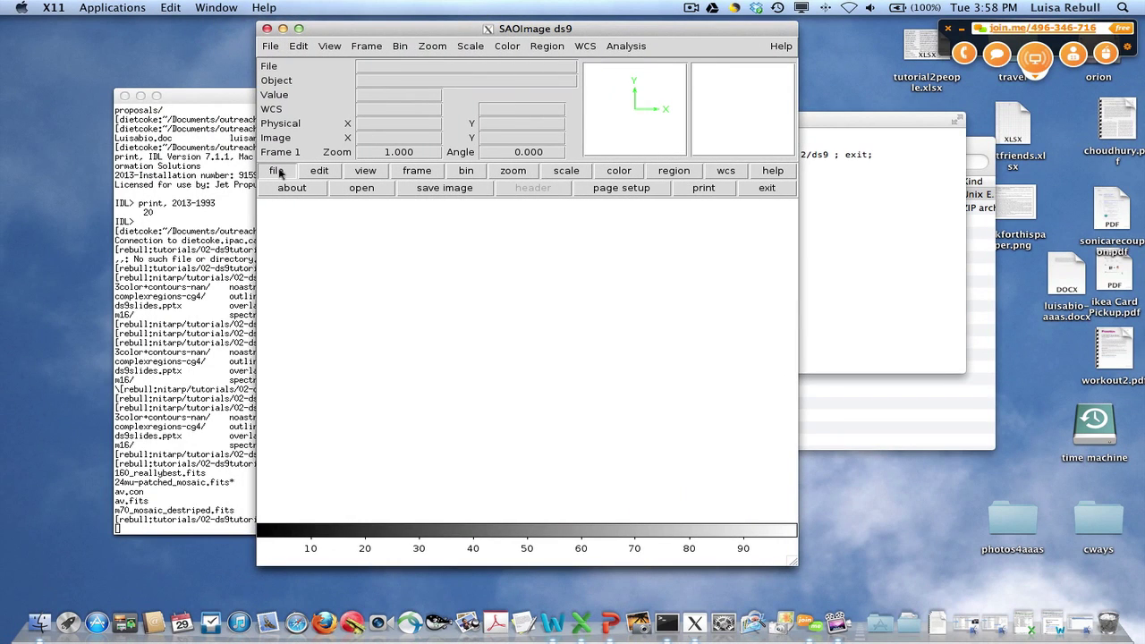
pyautogui.click(356, 190)
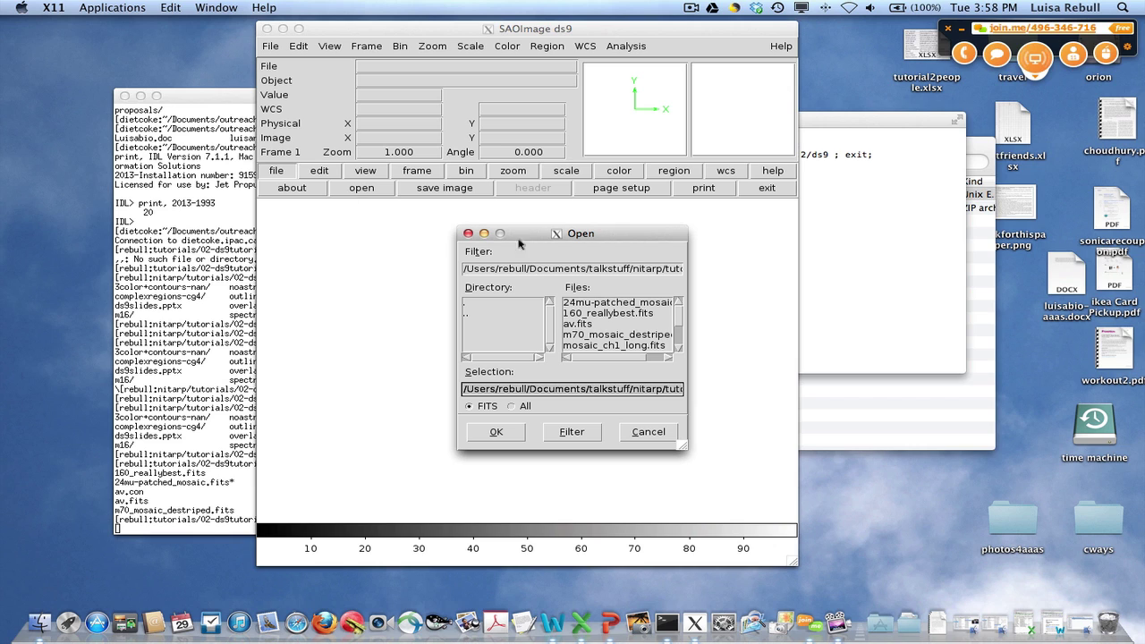
pyautogui.moveTo(677, 313); pyautogui.dragTo(678, 324)
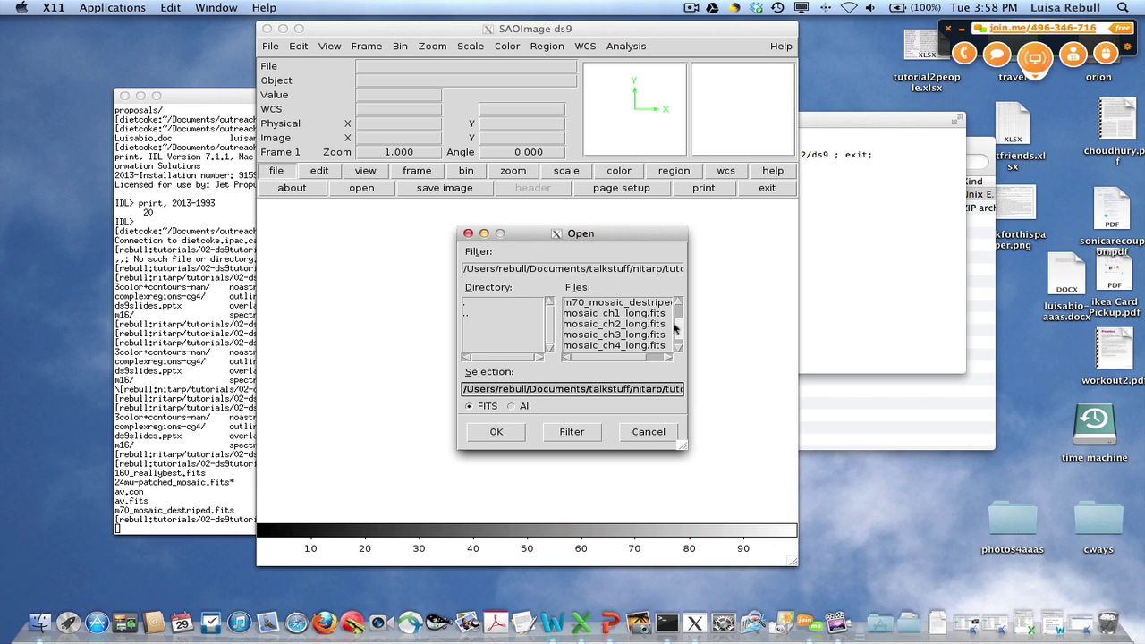
pyautogui.doubleClick(634, 324)
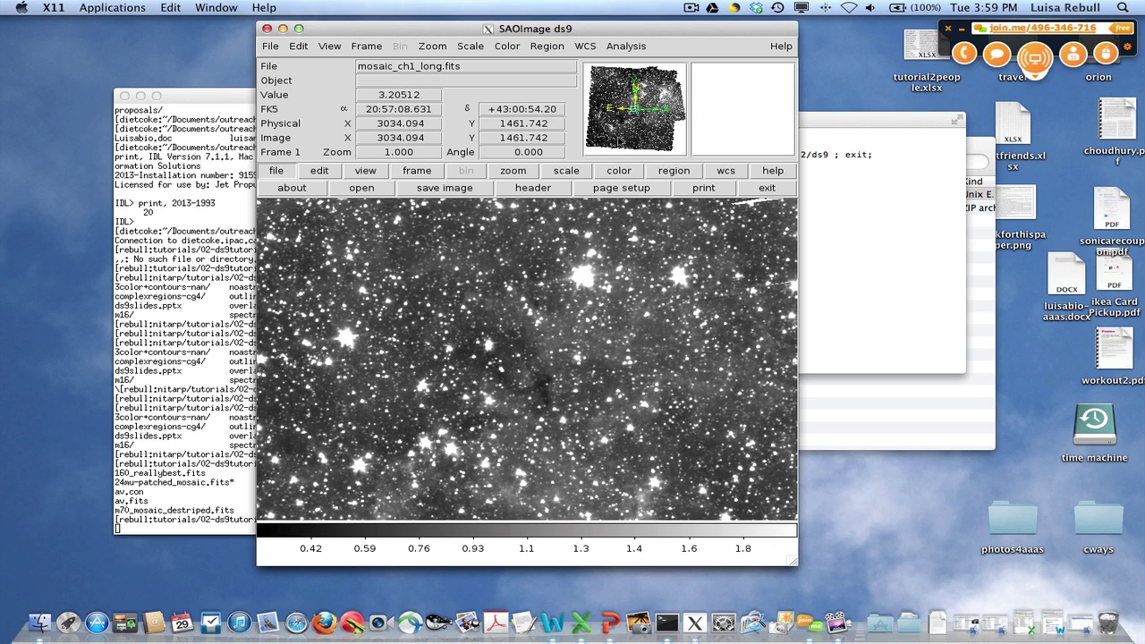
# Zoom out four steps to see the whole mosaic, then zoom back in four steps
pyautogui.click(513, 171)
pyautogui.click(270, 189)
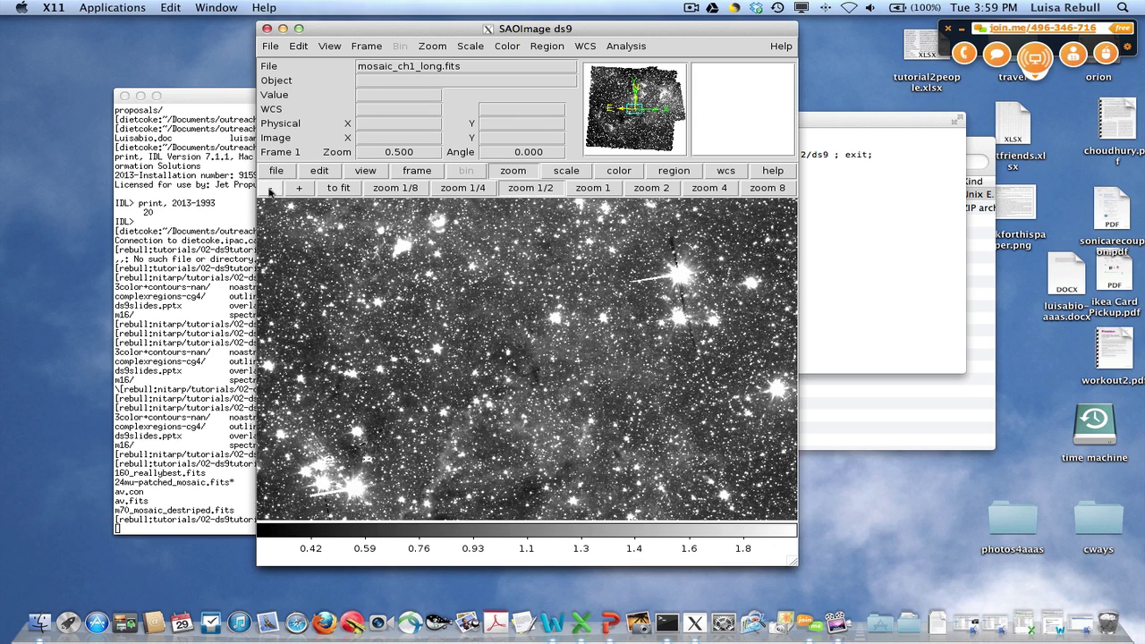
pyautogui.click(270, 189)
pyautogui.click(271, 189)
pyautogui.click(270, 188)
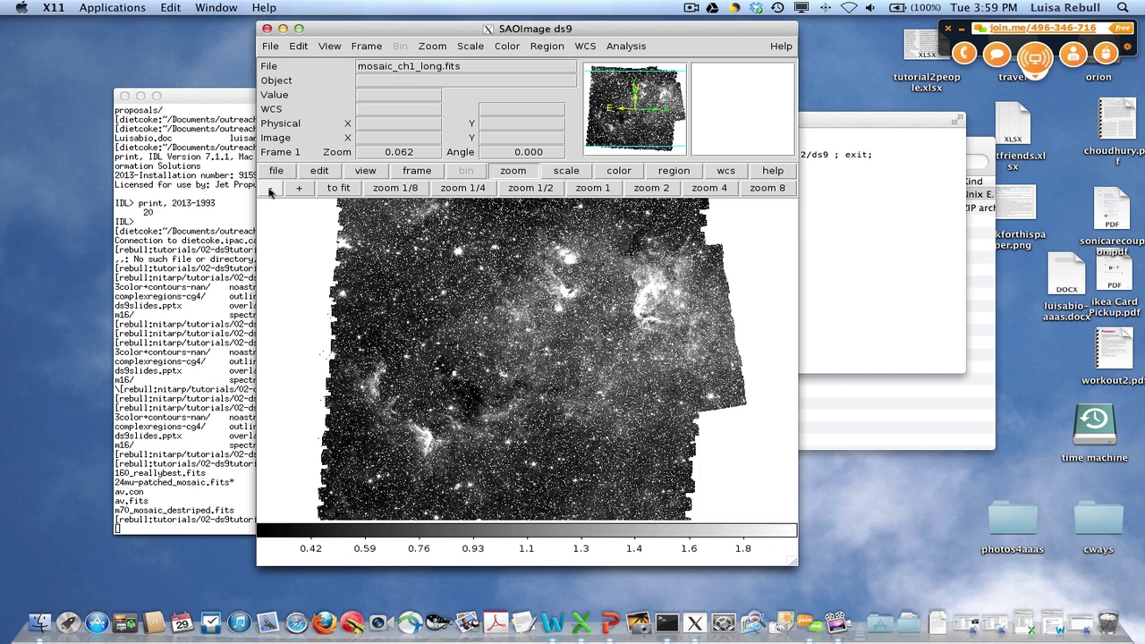
pyautogui.click(300, 189)
pyautogui.click(299, 188)
pyautogui.click(299, 188)
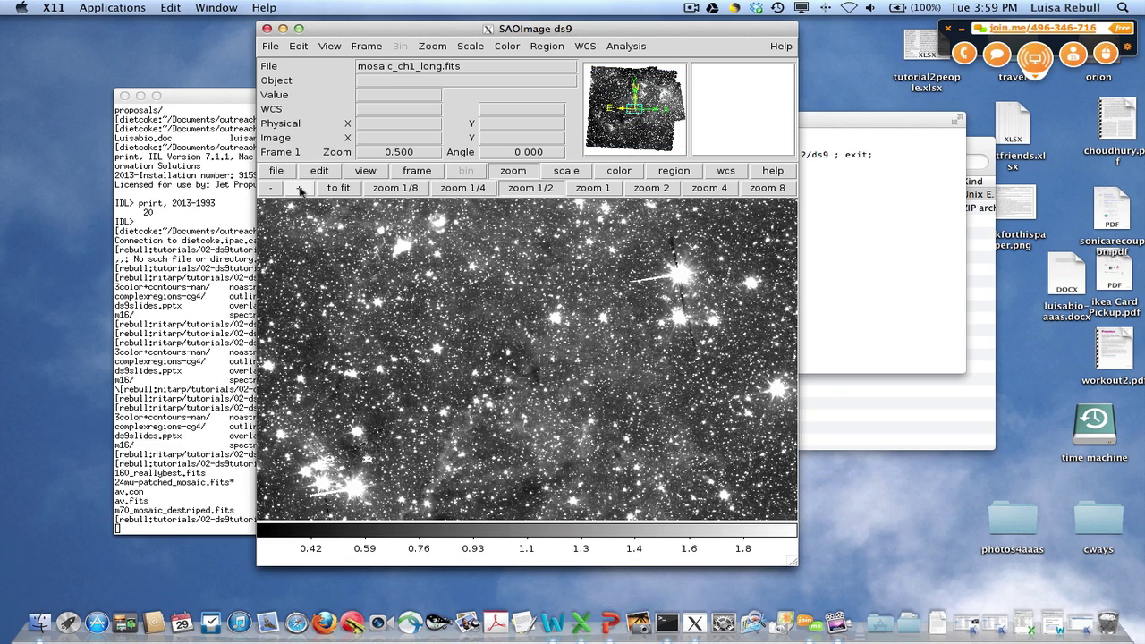
pyautogui.click(299, 188)
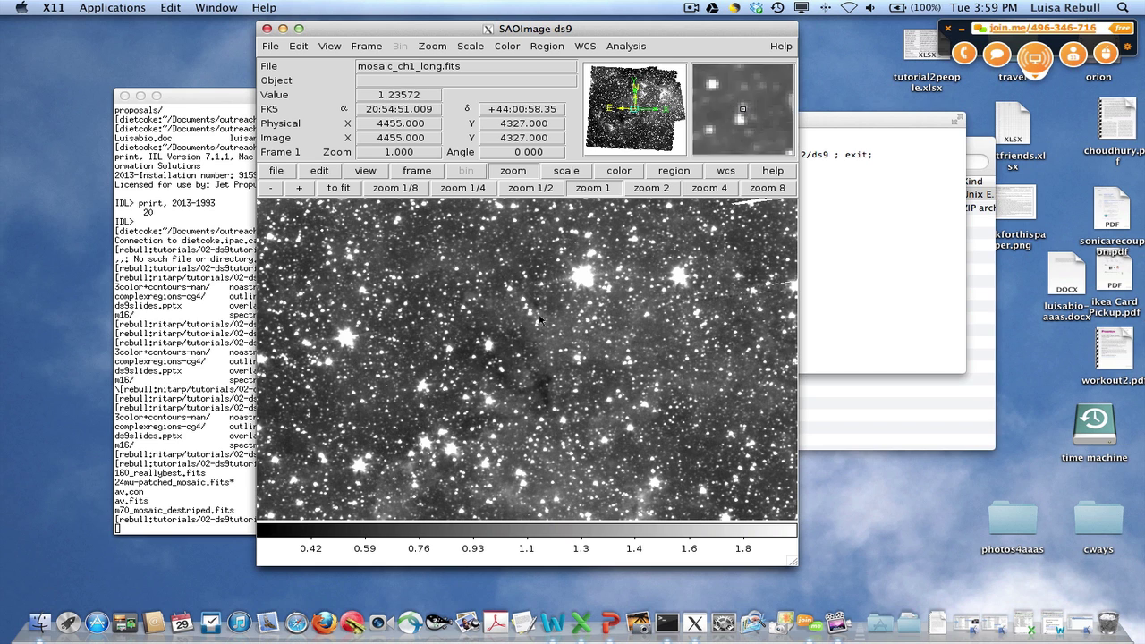
# Bring up the file button bar, then the frame button bar
pyautogui.scroll(2, 484, 302)
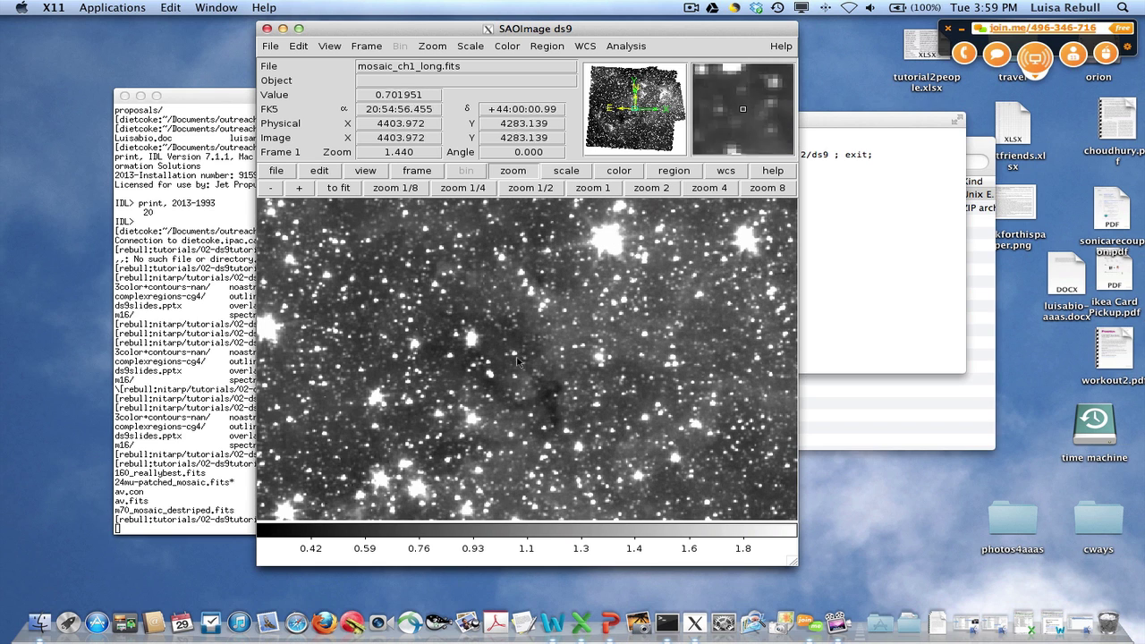
pyautogui.click(276, 171)
pyautogui.click(416, 171)
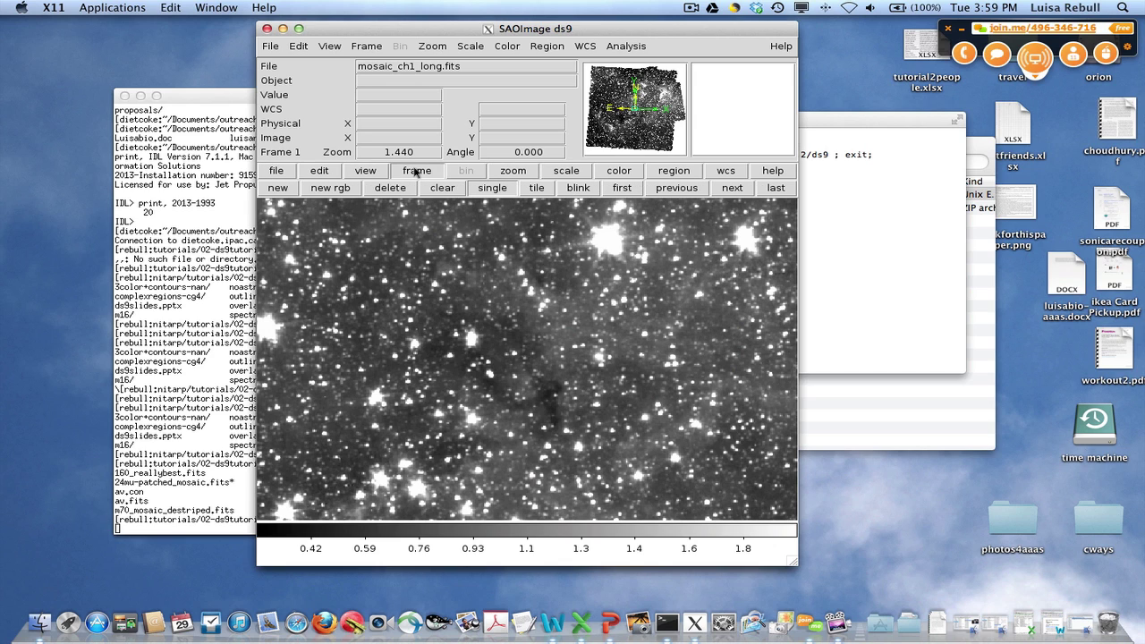
# Create a new RGB frame and load mosaic_ch3_long.fits into the red channel
pyautogui.click(316, 189)
pyautogui.moveTo(376, 46); pyautogui.dragTo(191, 41)
pyautogui.moveTo(325, 36); pyautogui.dragTo(391, 33)
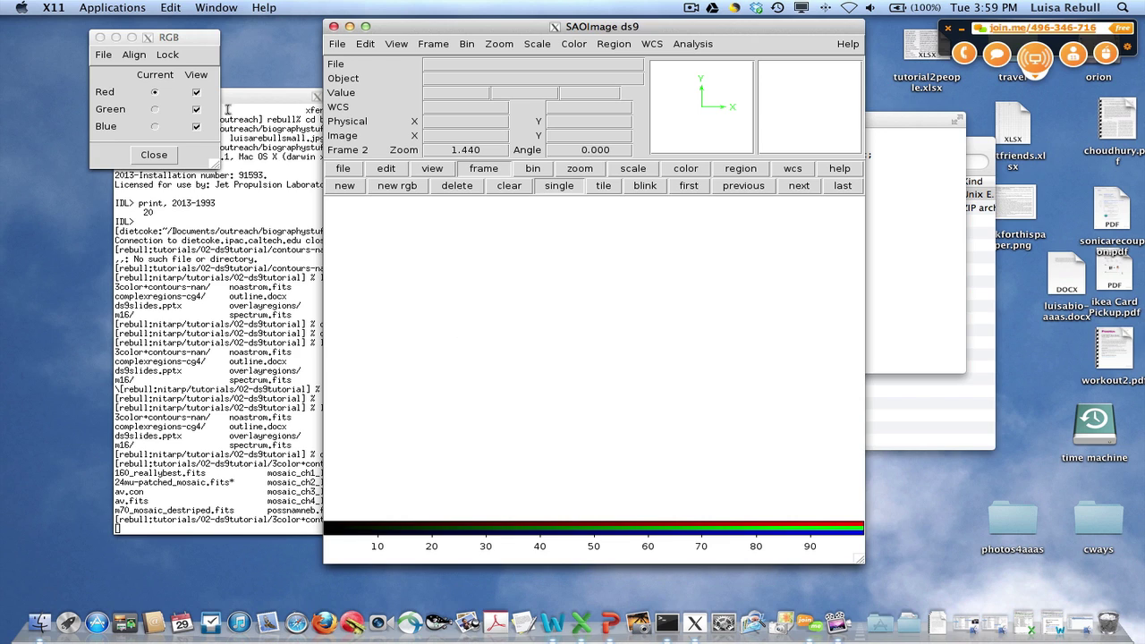
pyautogui.moveTo(177, 43); pyautogui.dragTo(222, 63)
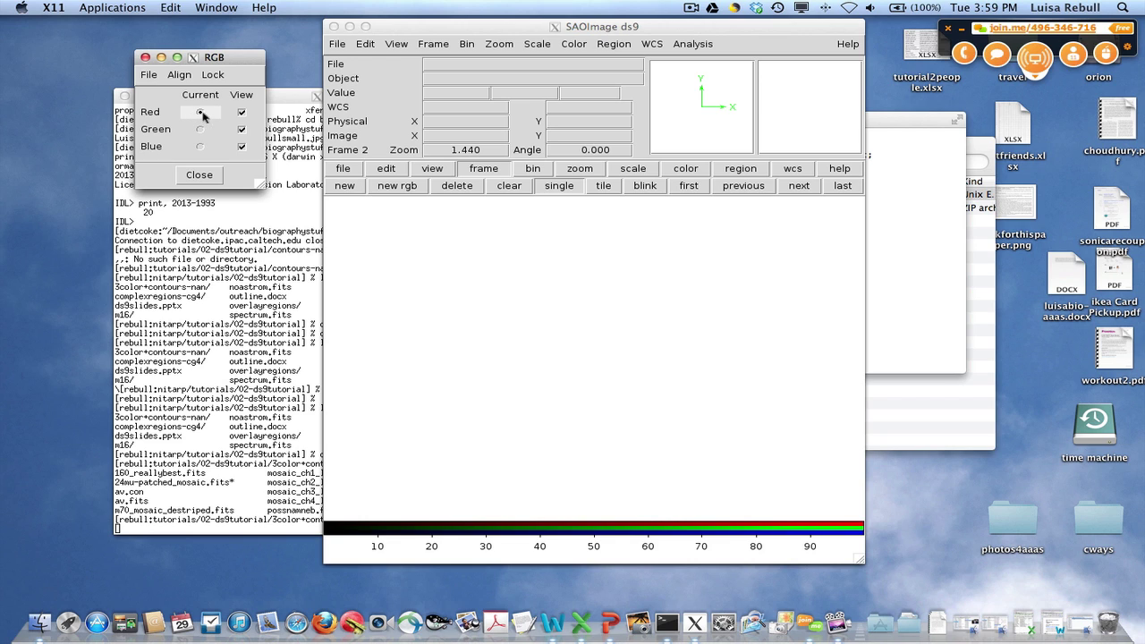
pyautogui.click(331, 201)
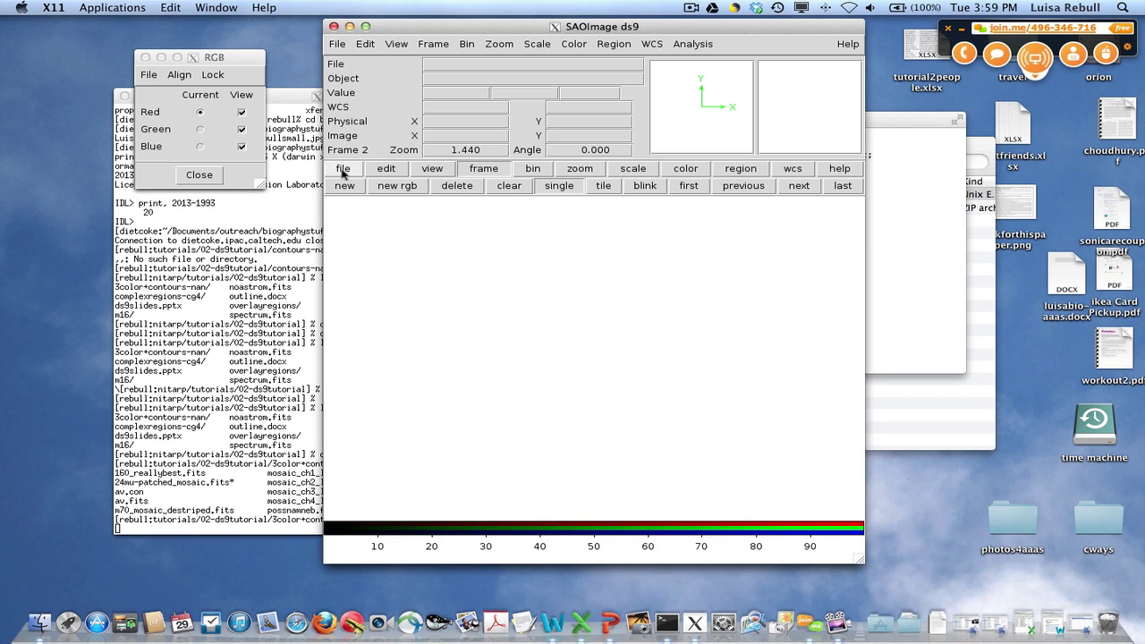
pyautogui.click(343, 170)
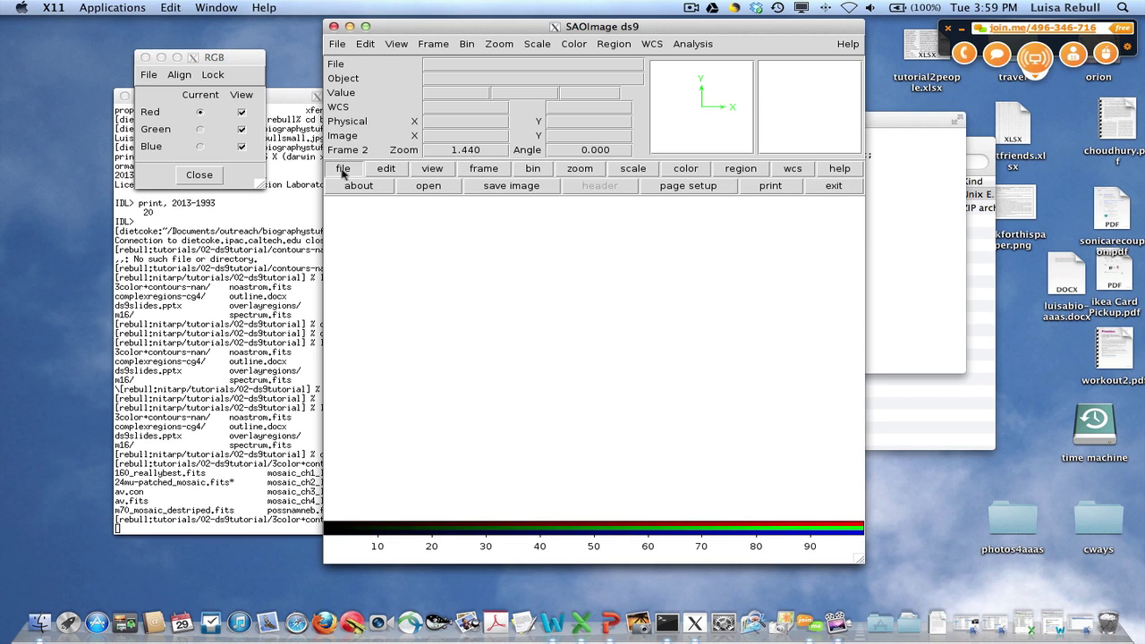
pyautogui.click(422, 186)
pyautogui.moveTo(677, 309); pyautogui.dragTo(677, 333)
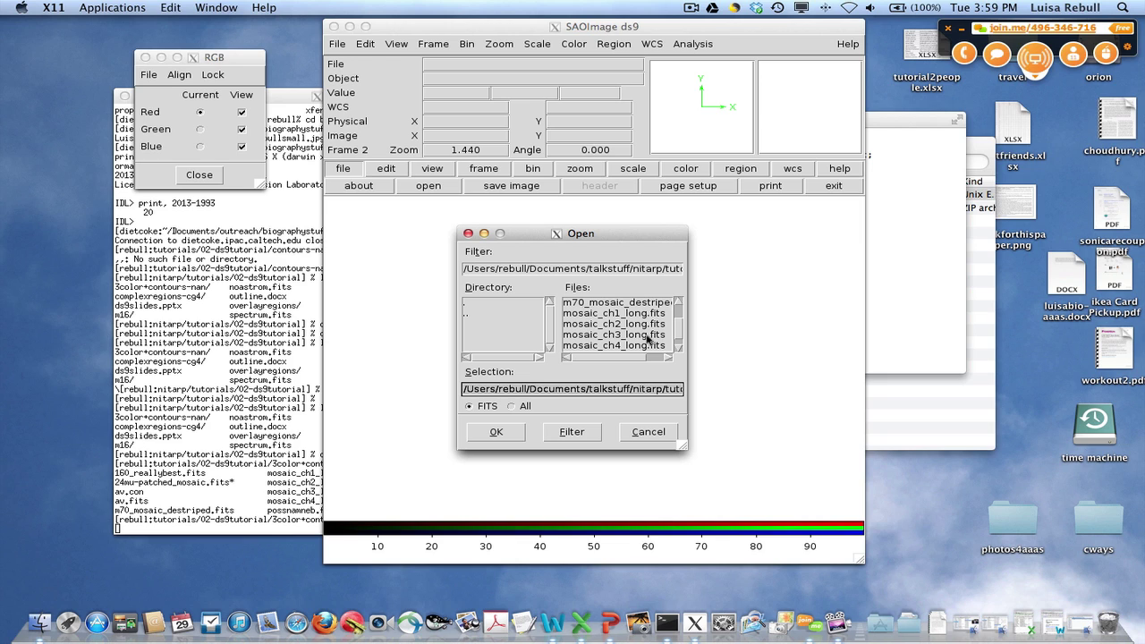
pyautogui.doubleClick(642, 334)
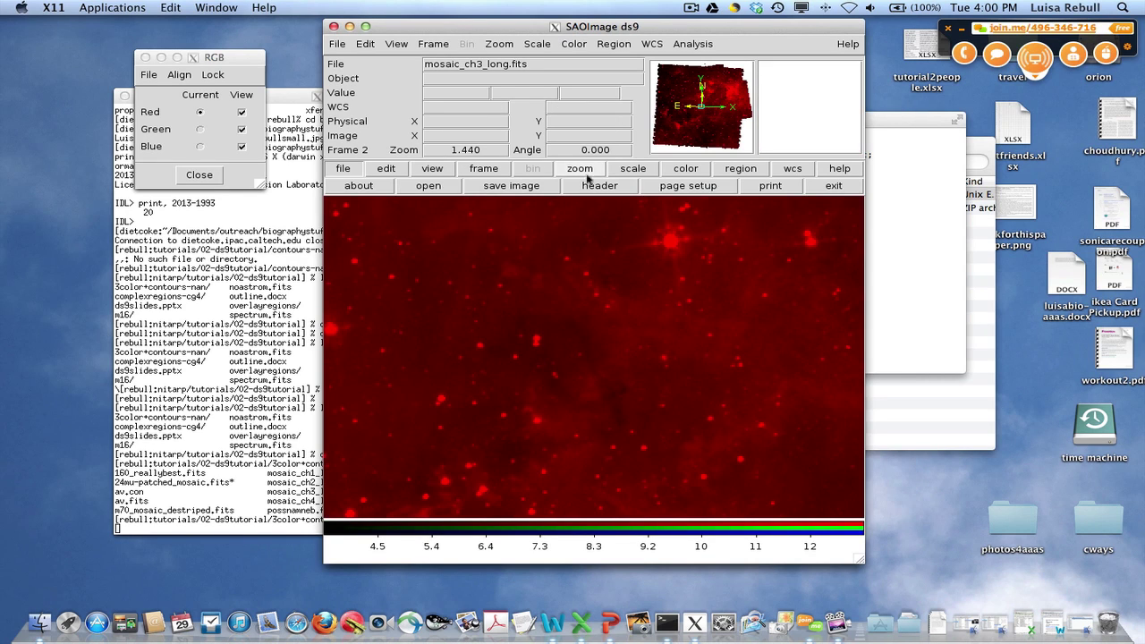
# Make green the current channel and load mosaic_ch2_long.fits into it
pyautogui.click(201, 131)
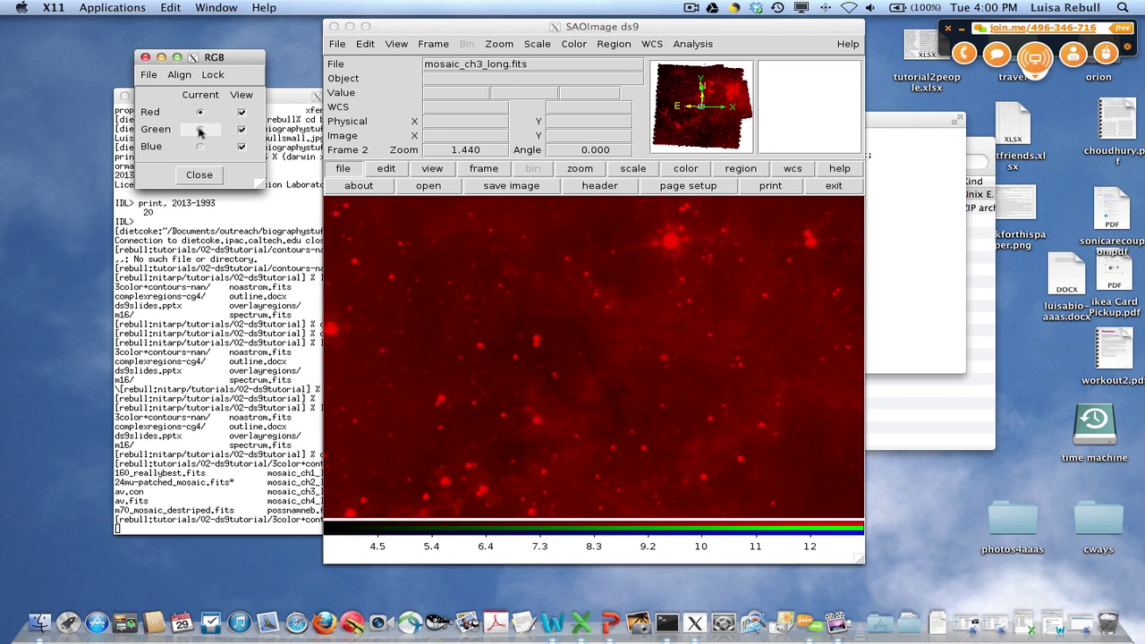
pyautogui.click(425, 186)
pyautogui.click(427, 186)
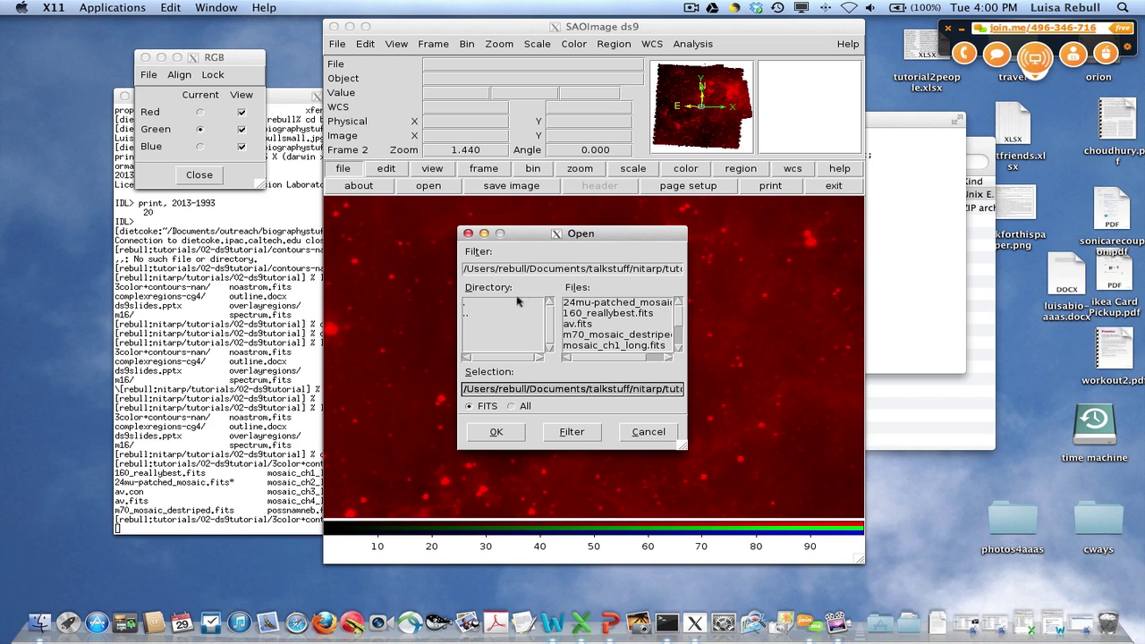
pyautogui.scroll(-2, 679, 320)
pyautogui.click(626, 331)
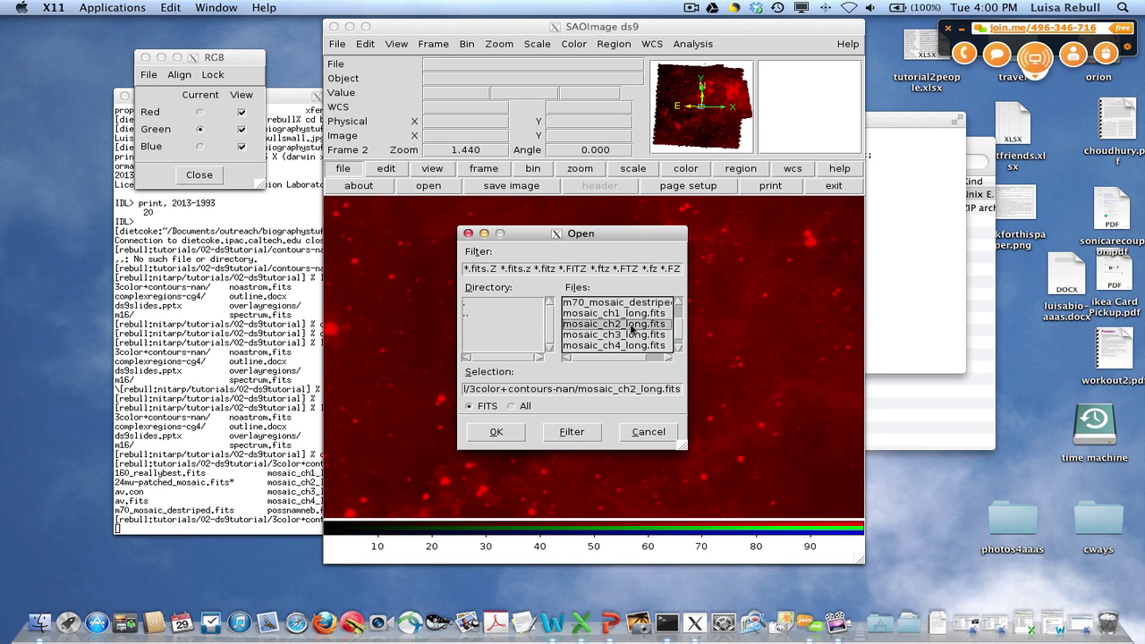
pyautogui.click(469, 436)
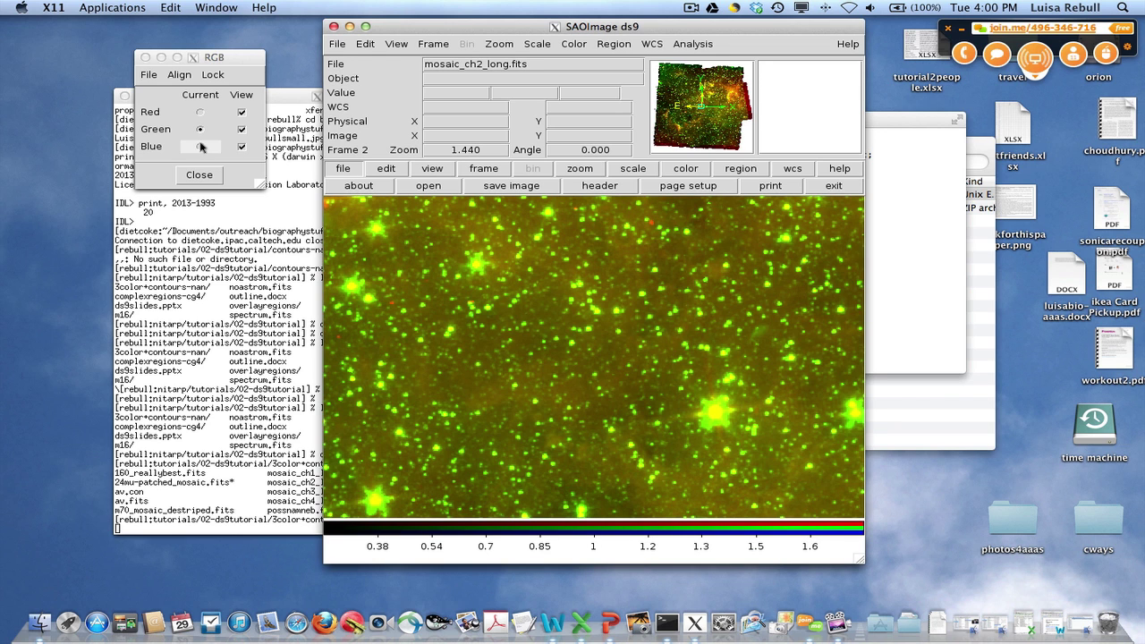
# Make blue the current channel and load mosaic_ch1_long.fits into it
pyautogui.click(201, 147)
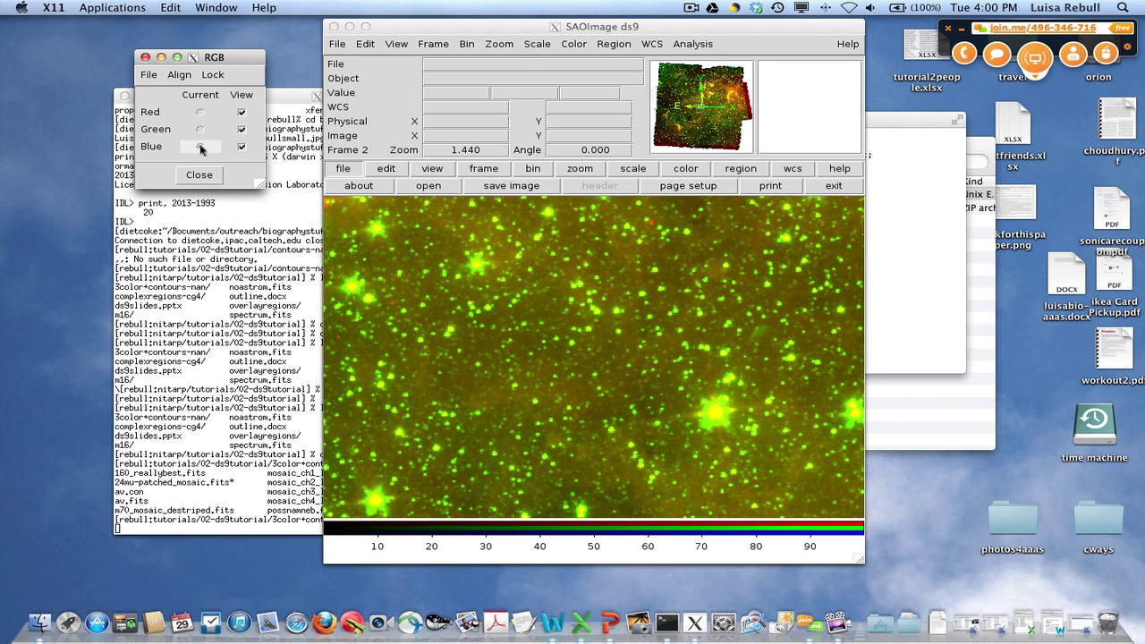
pyautogui.click(427, 186)
pyautogui.click(626, 345)
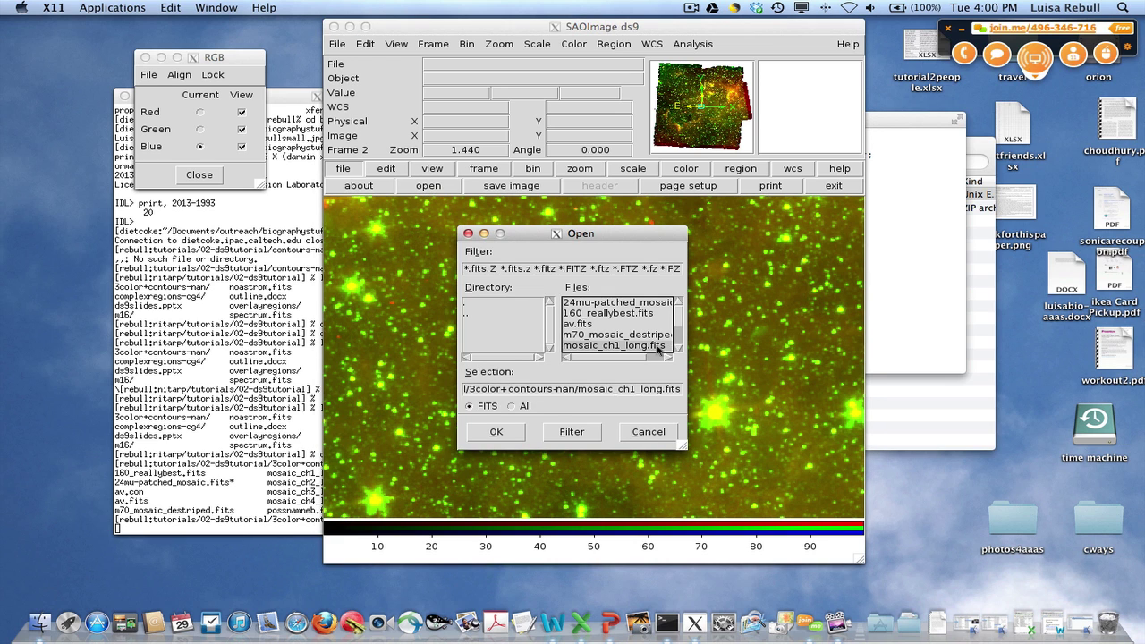
pyautogui.doubleClick(658, 349)
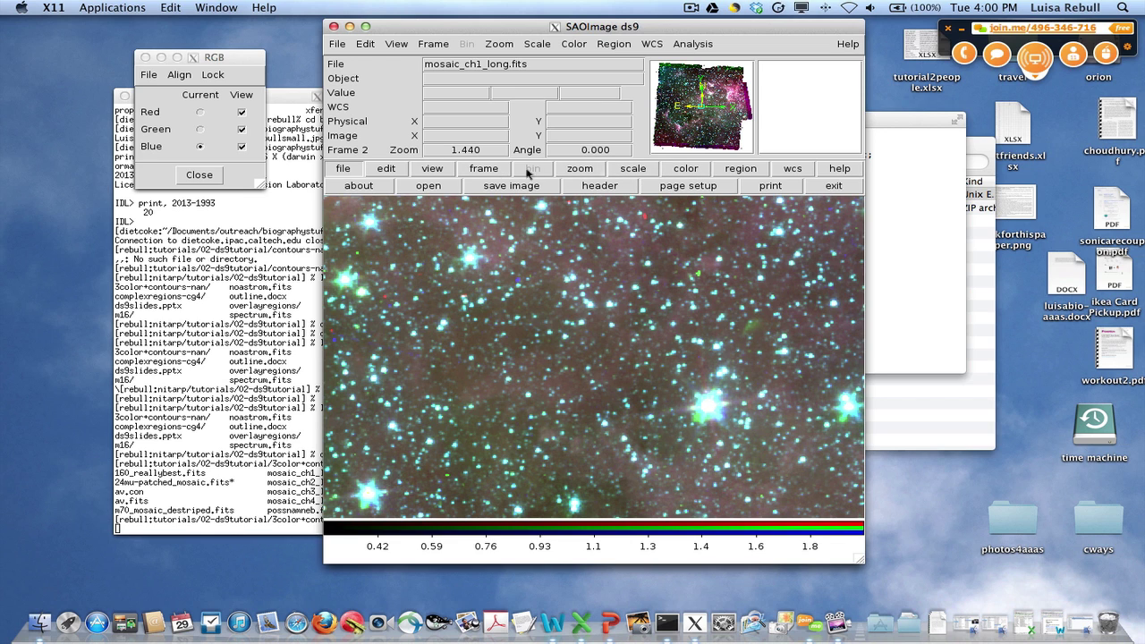
# Zoom the composite out by half, then apply histogram scaling to the red ch3 channel
pyautogui.click(591, 173)
pyautogui.click(339, 186)
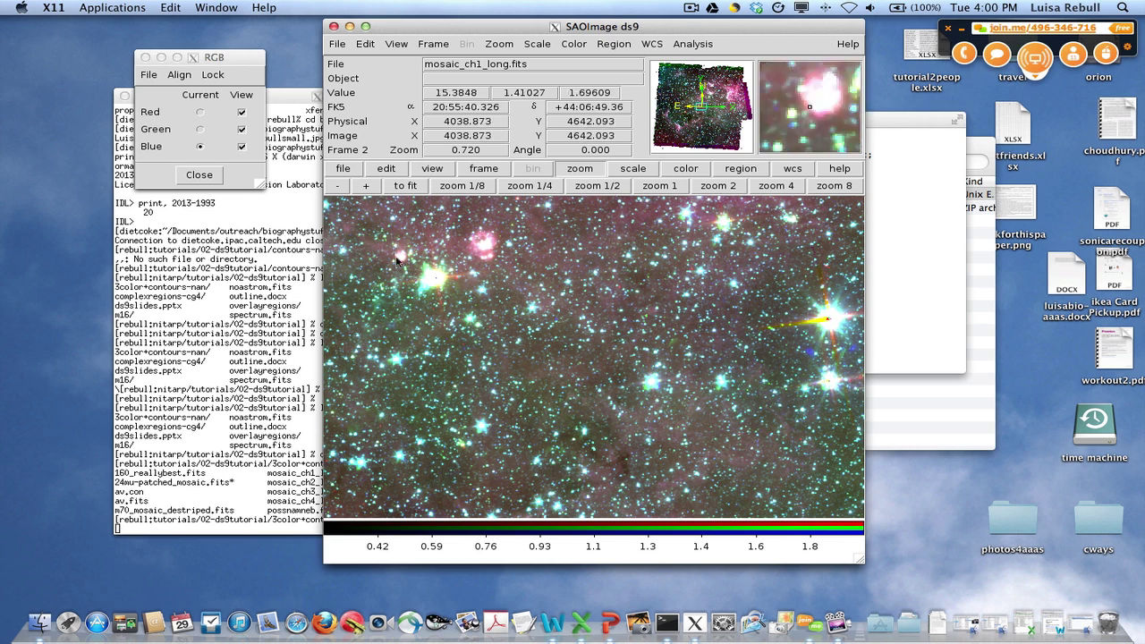
pyautogui.click(200, 115)
pyautogui.click(200, 114)
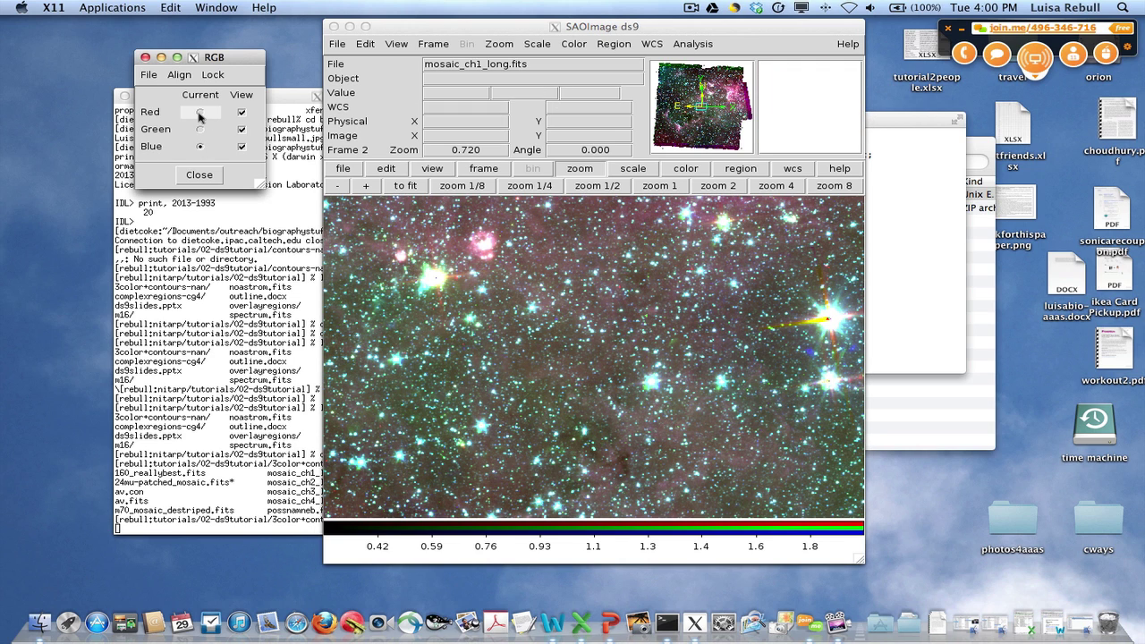
pyautogui.click(629, 168)
pyautogui.click(633, 168)
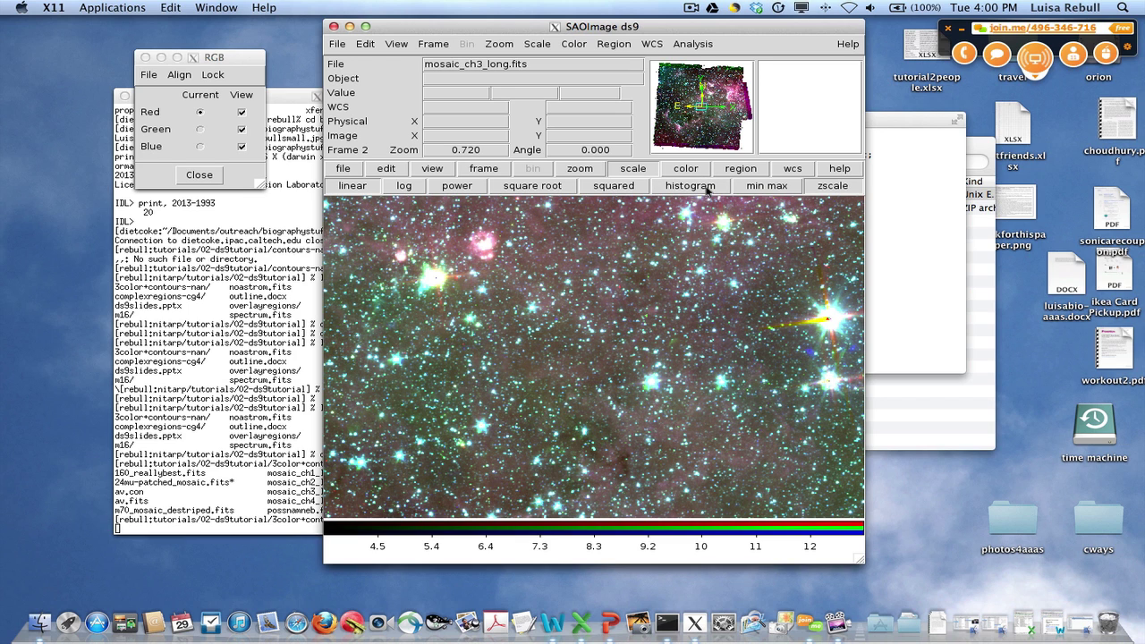
pyautogui.click(690, 185)
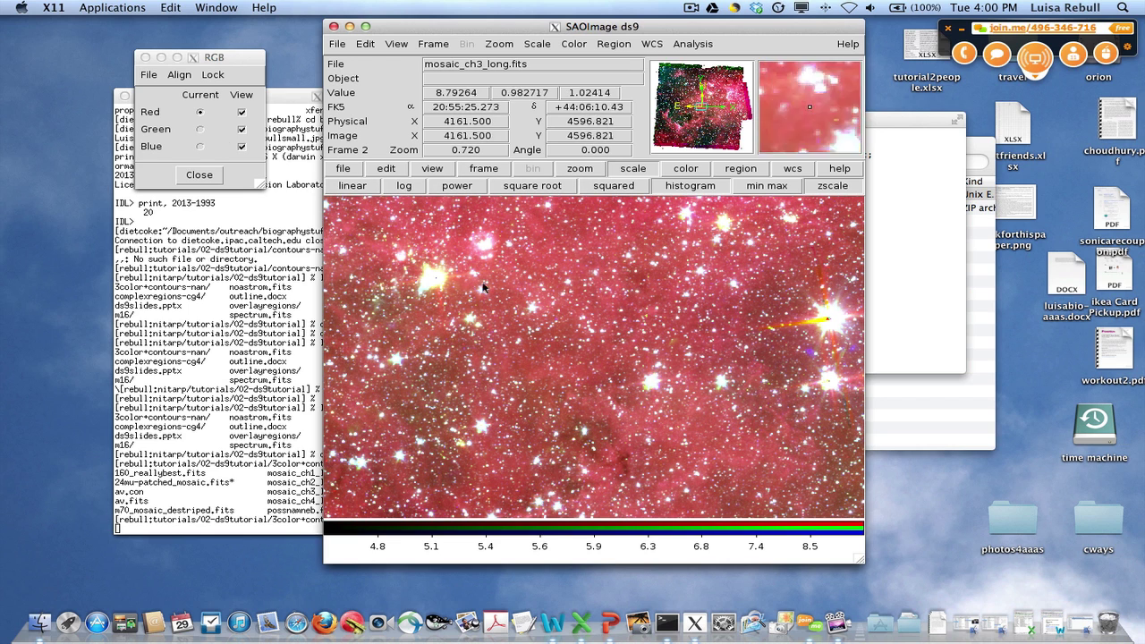
pyautogui.click(580, 168)
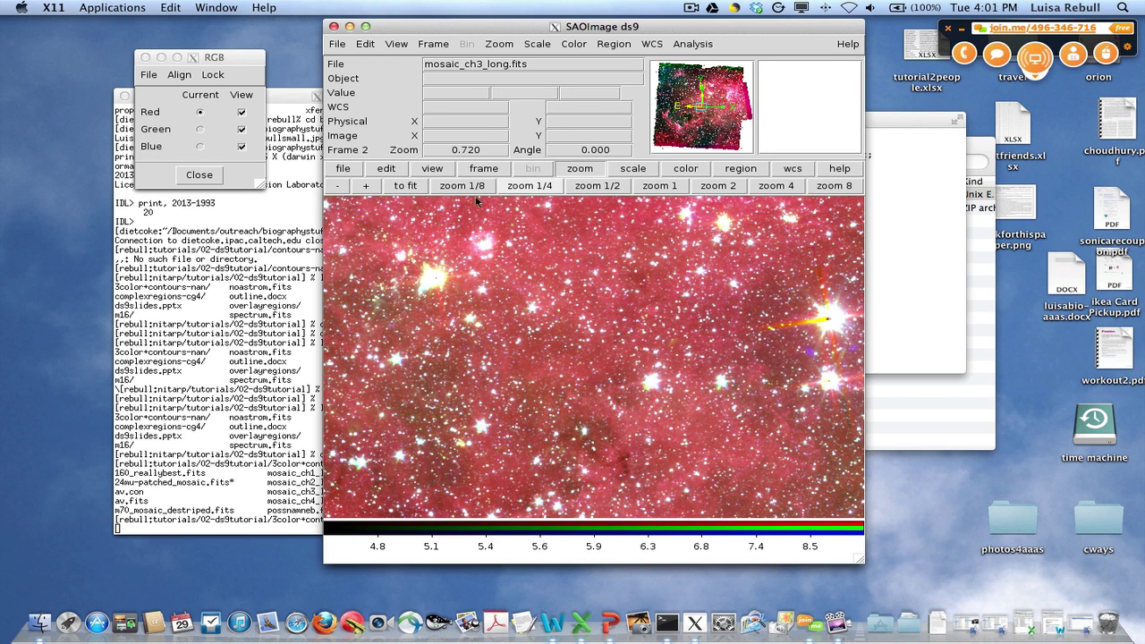
# Zoom out to fit the whole mosaic in the frame and delete the stray circle region
pyautogui.click(338, 185)
pyautogui.click(338, 185)
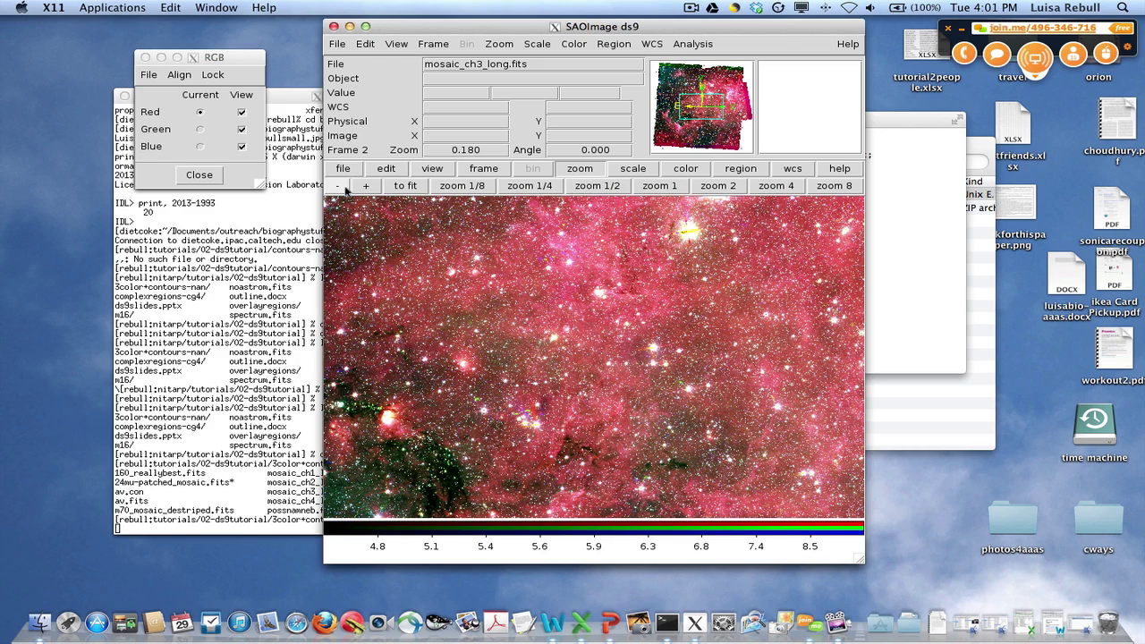
pyautogui.click(338, 185)
pyautogui.click(340, 186)
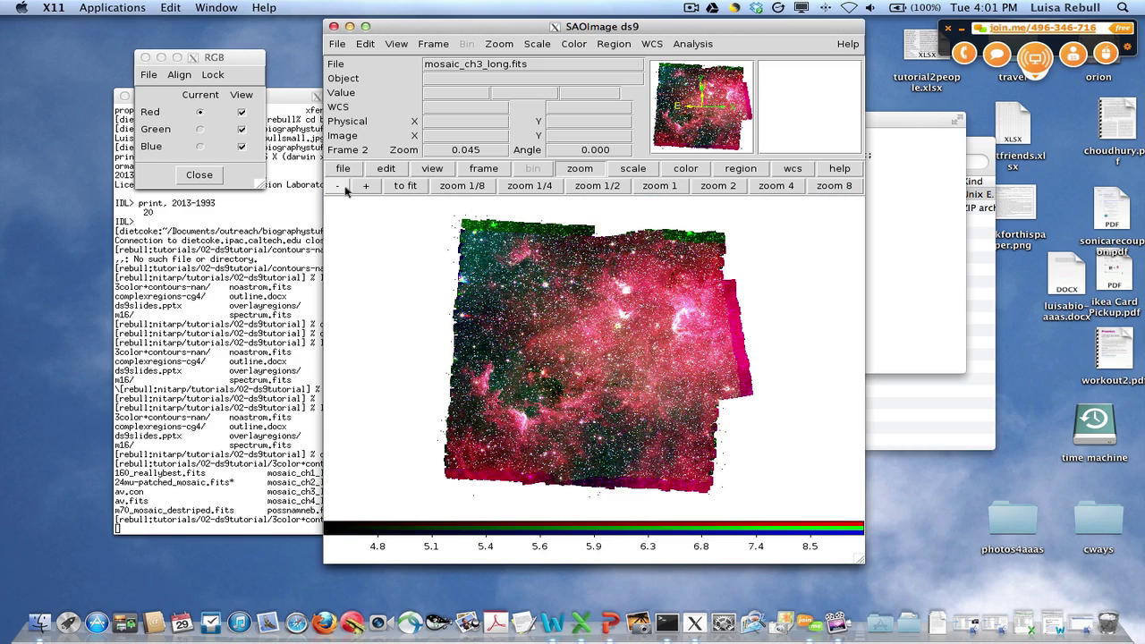
pyautogui.click(365, 186)
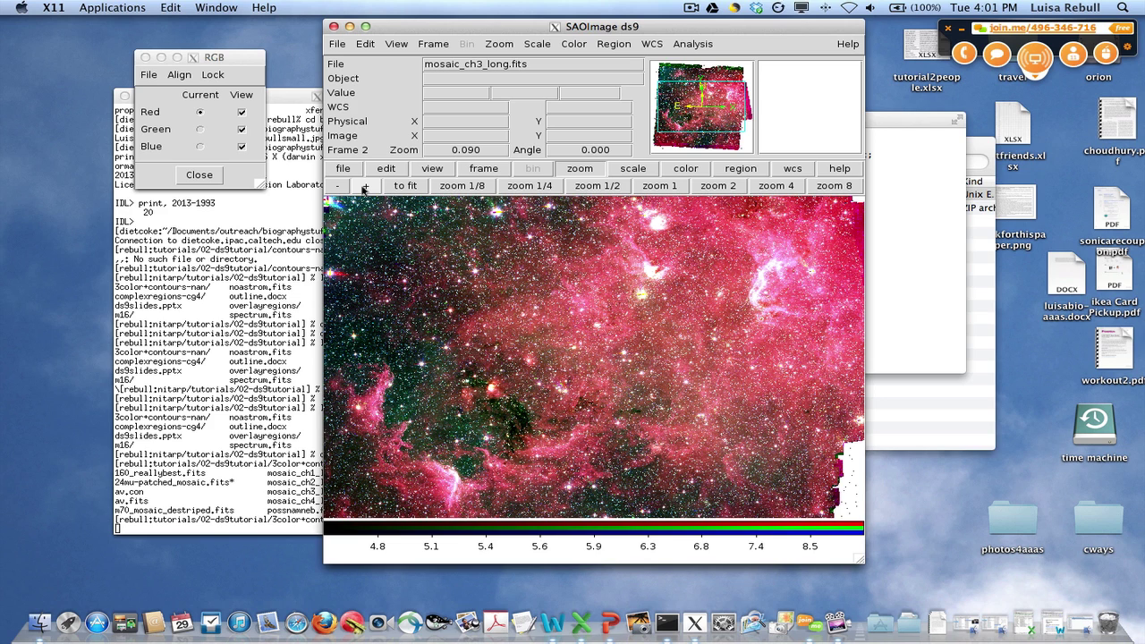
pyautogui.click(490, 390)
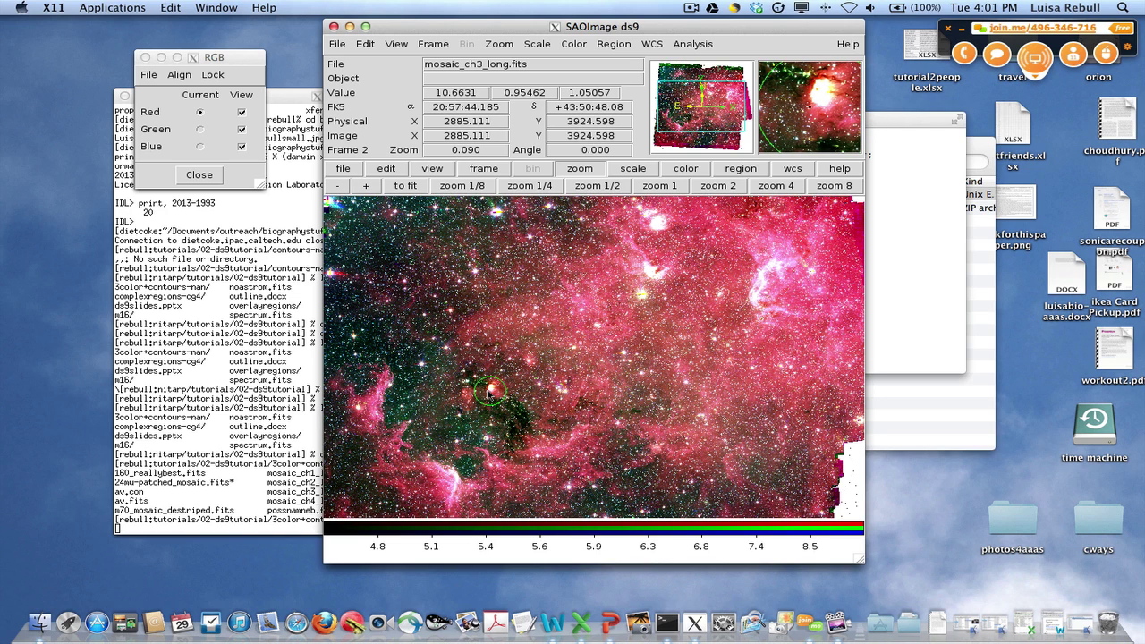
pyautogui.press('Delete')
# Zoom in two steps and recentre the view on the bright nebula beside the dark lane
pyautogui.middleClick(483, 389)
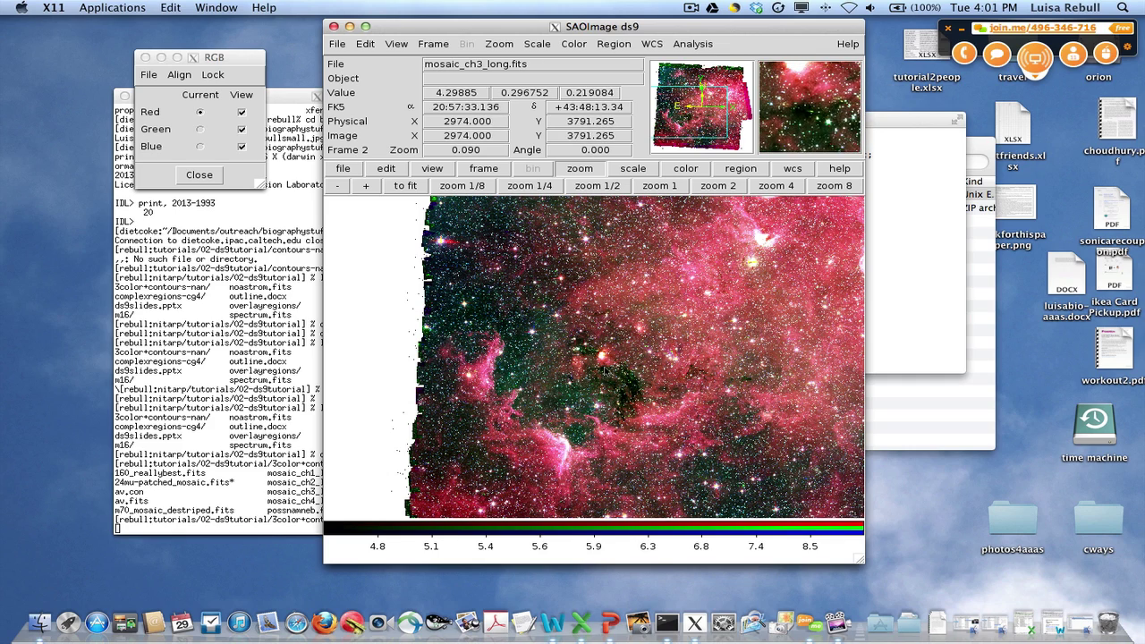
pyautogui.click(368, 186)
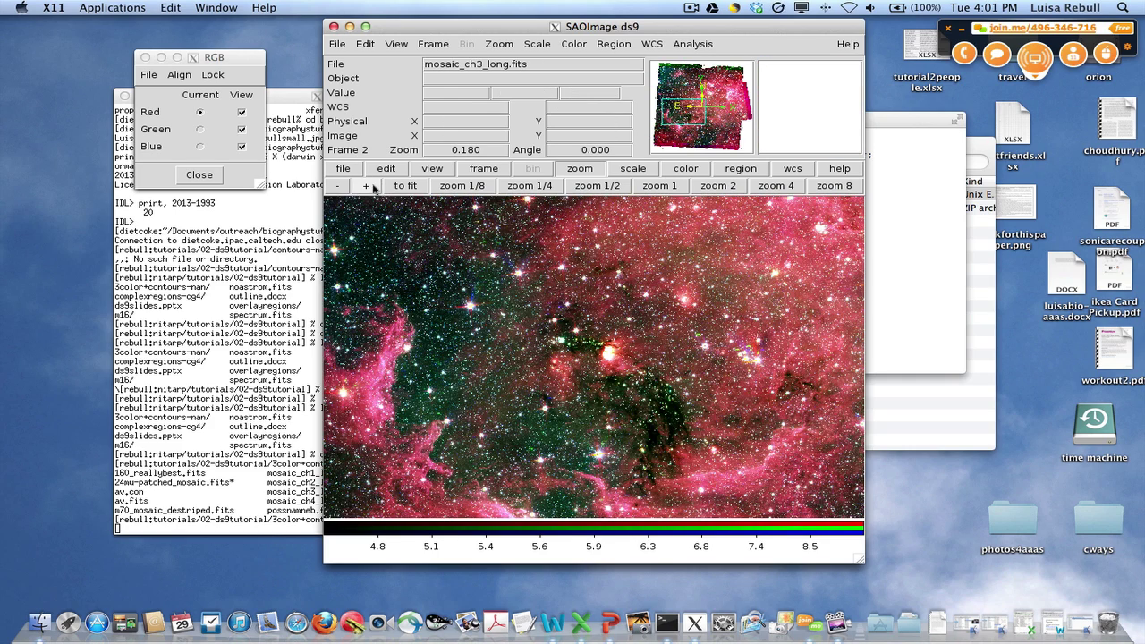
pyautogui.click(369, 186)
pyautogui.middleClick(617, 375)
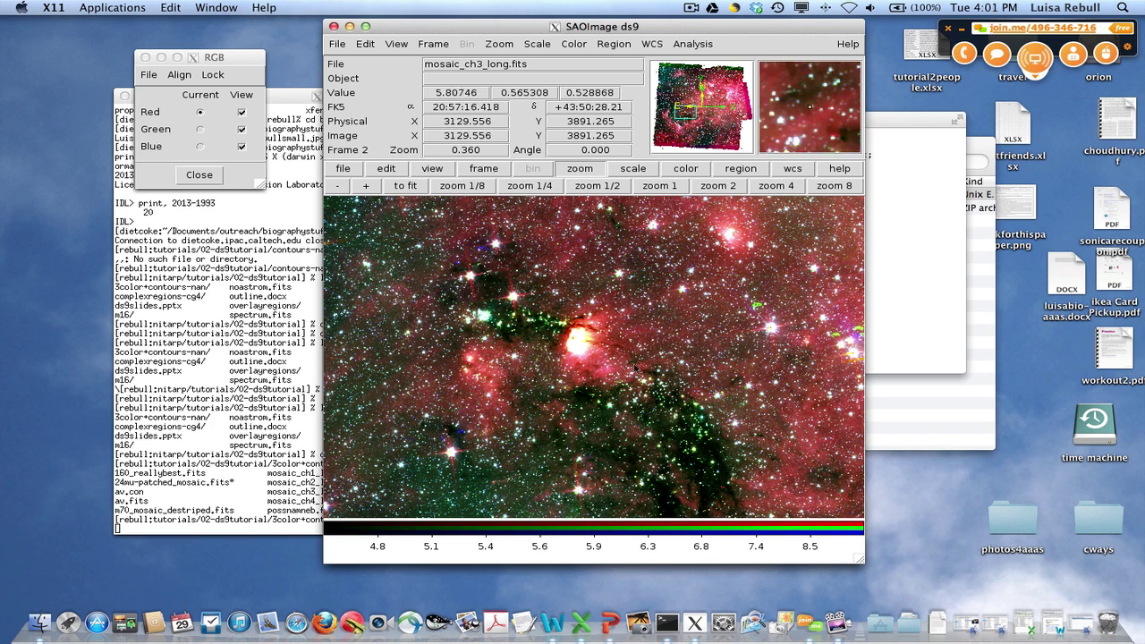
pyautogui.middleClick(610, 374)
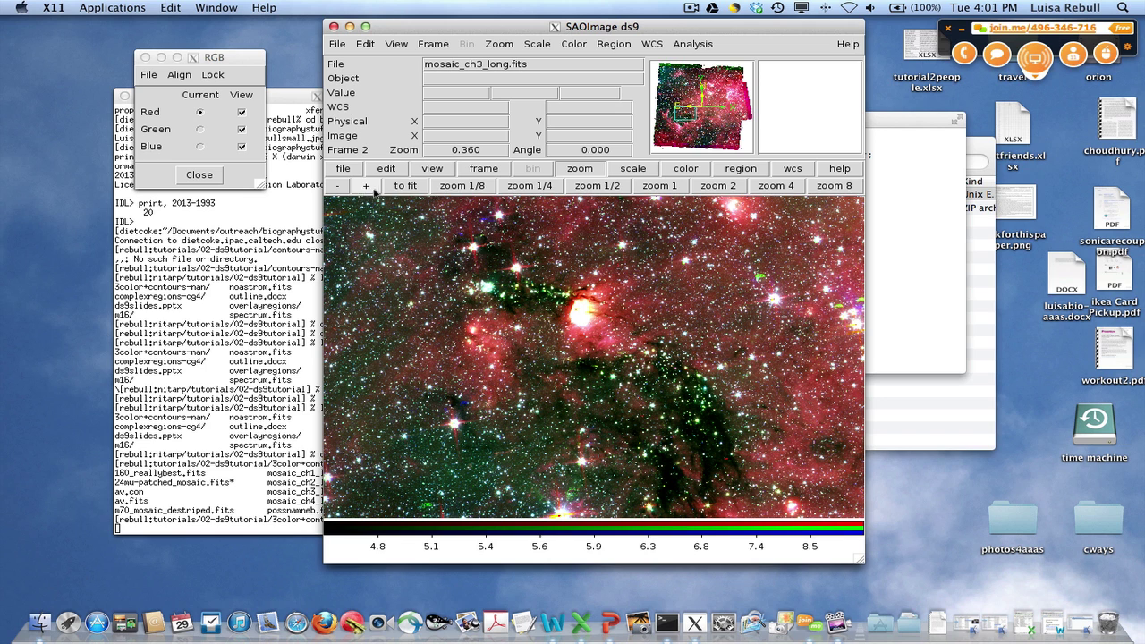
# Load 24mu-patched_mosaic.fits into the red channel
pyautogui.click(343, 168)
pyautogui.click(431, 186)
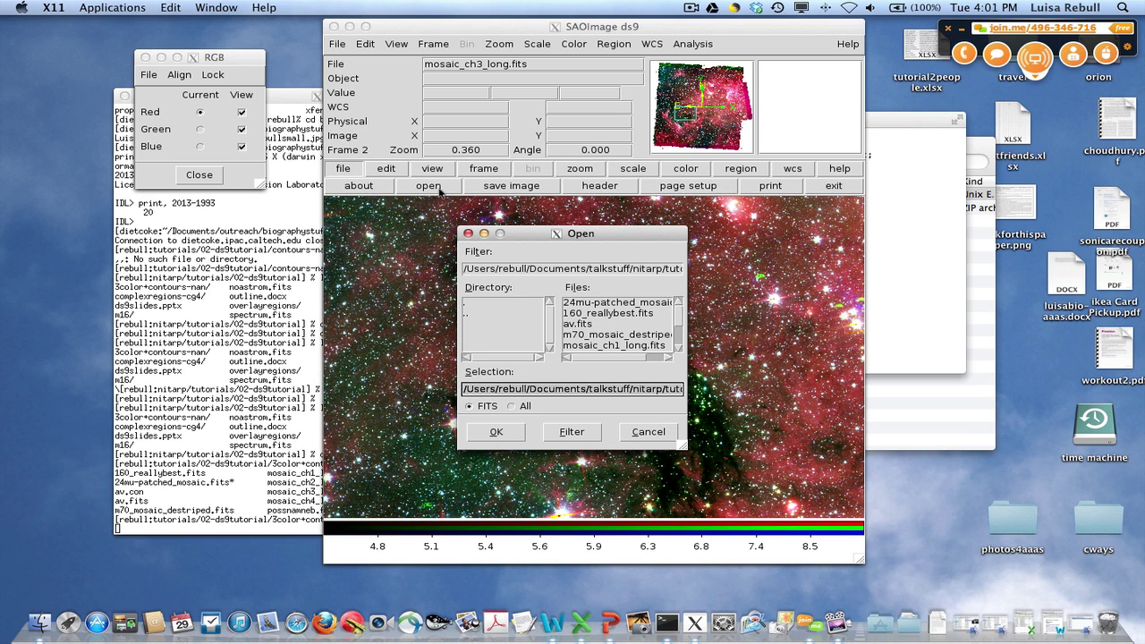
pyautogui.doubleClick(645, 305)
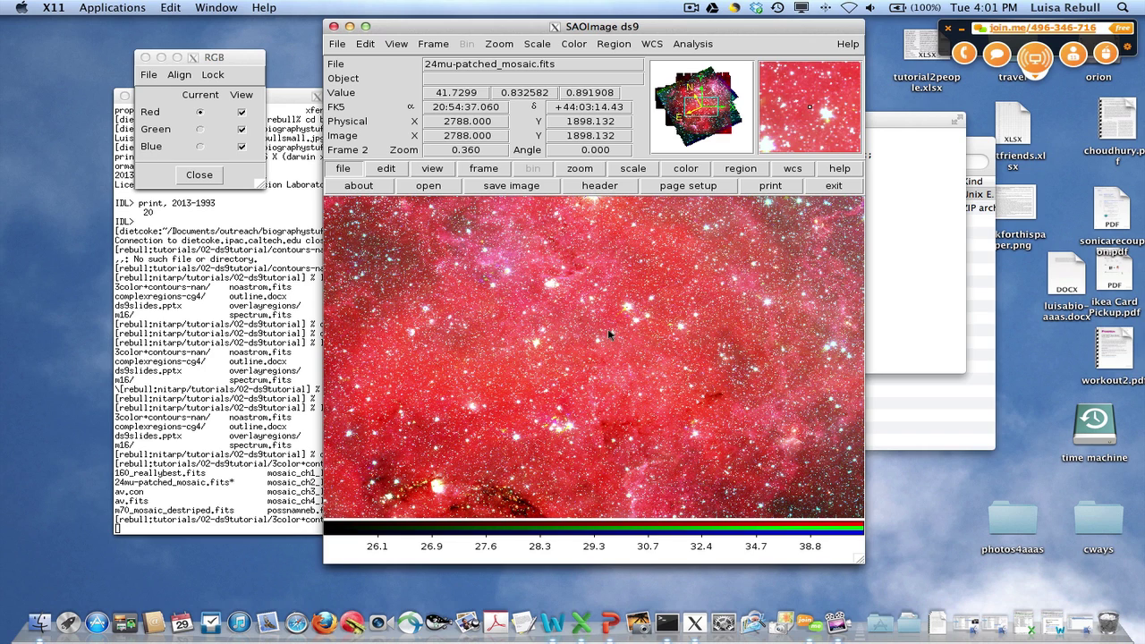
# Scale the red channel with min max, then zscale, and zoom the composite out one step
pyautogui.click(685, 170)
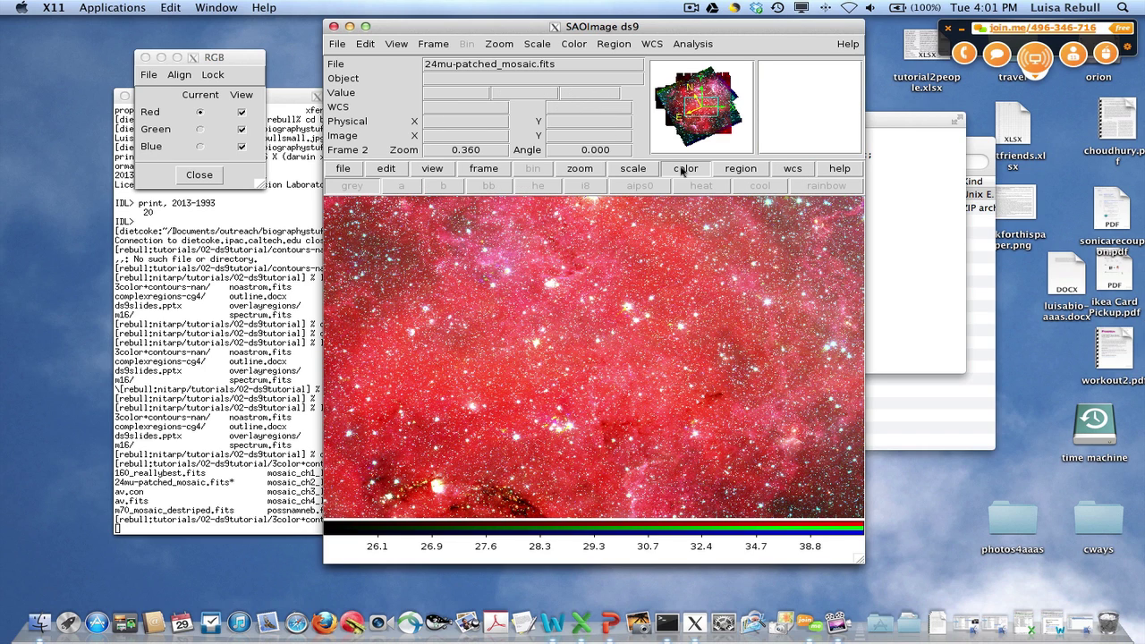
pyautogui.click(633, 170)
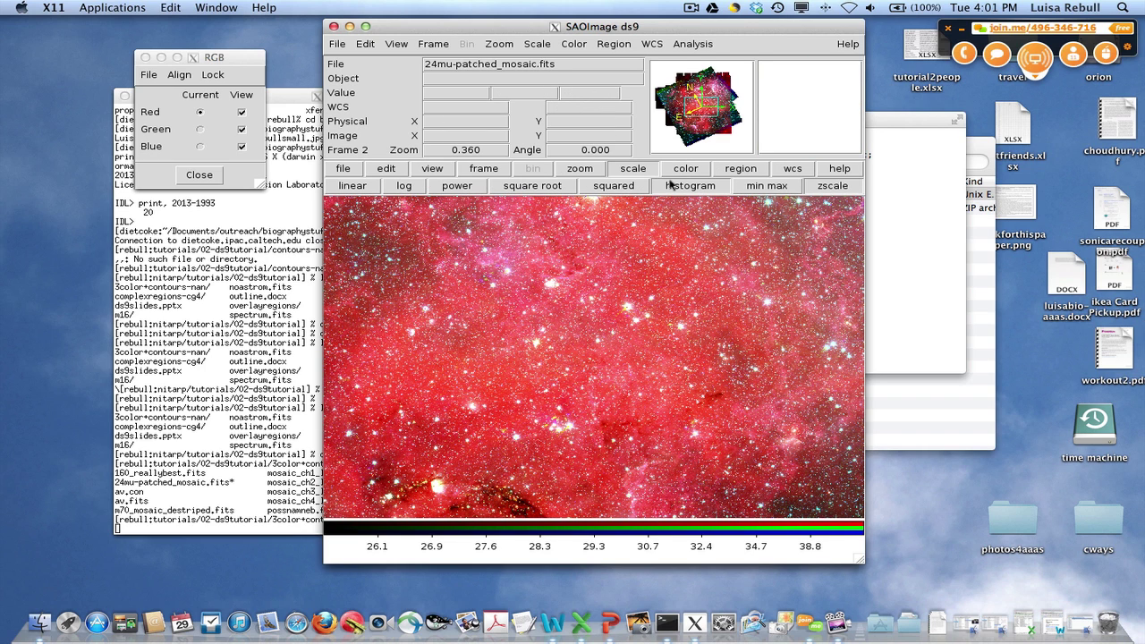
pyautogui.click(756, 190)
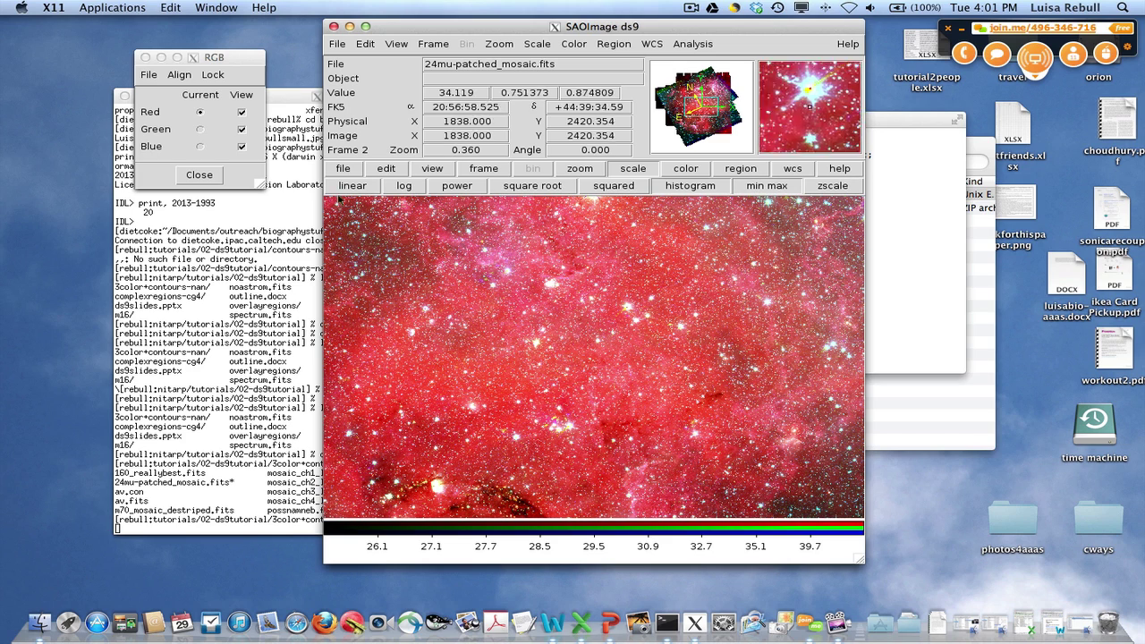
pyautogui.click(832, 185)
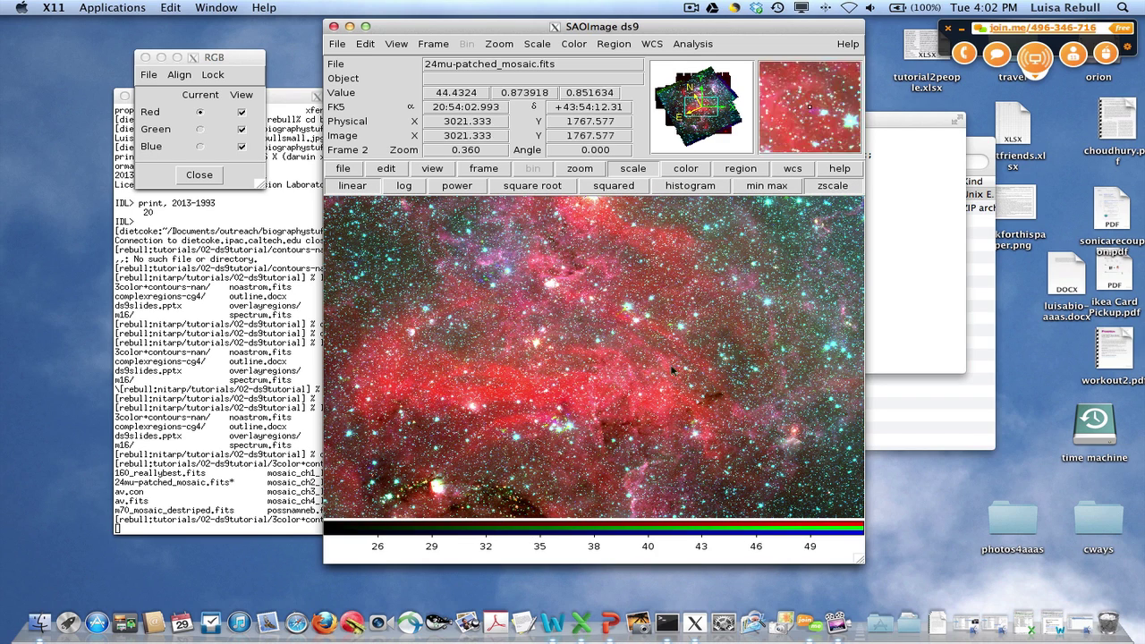
pyautogui.click(560, 169)
pyautogui.click(337, 185)
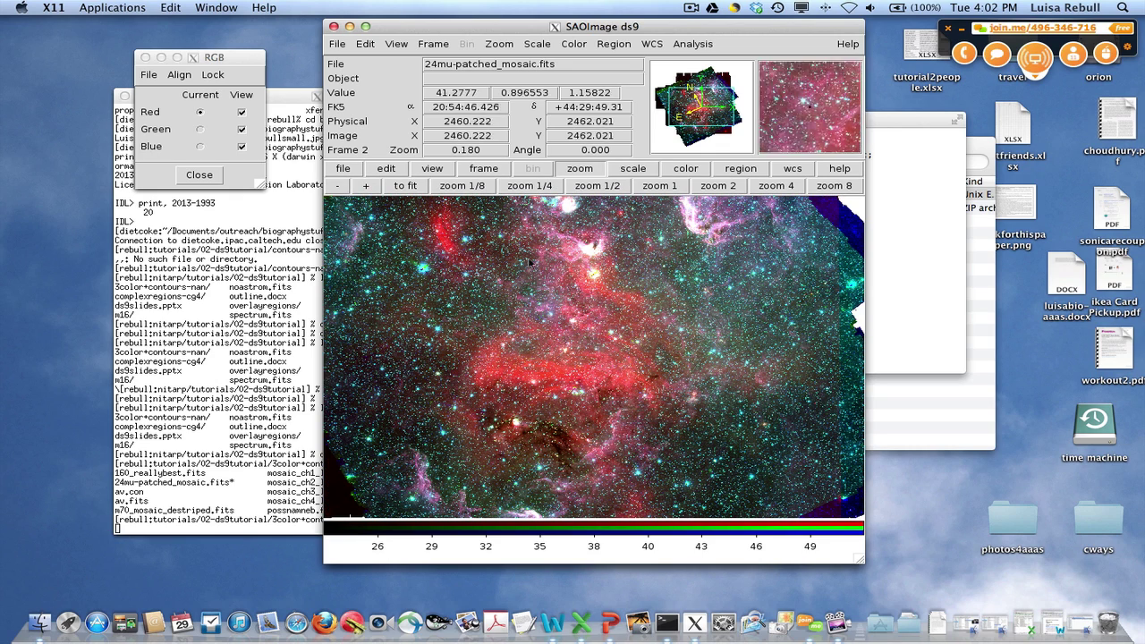
# Zoom out to 0.090, zoom back in to 0.720, and pan onto the bright knot
pyautogui.click(340, 186)
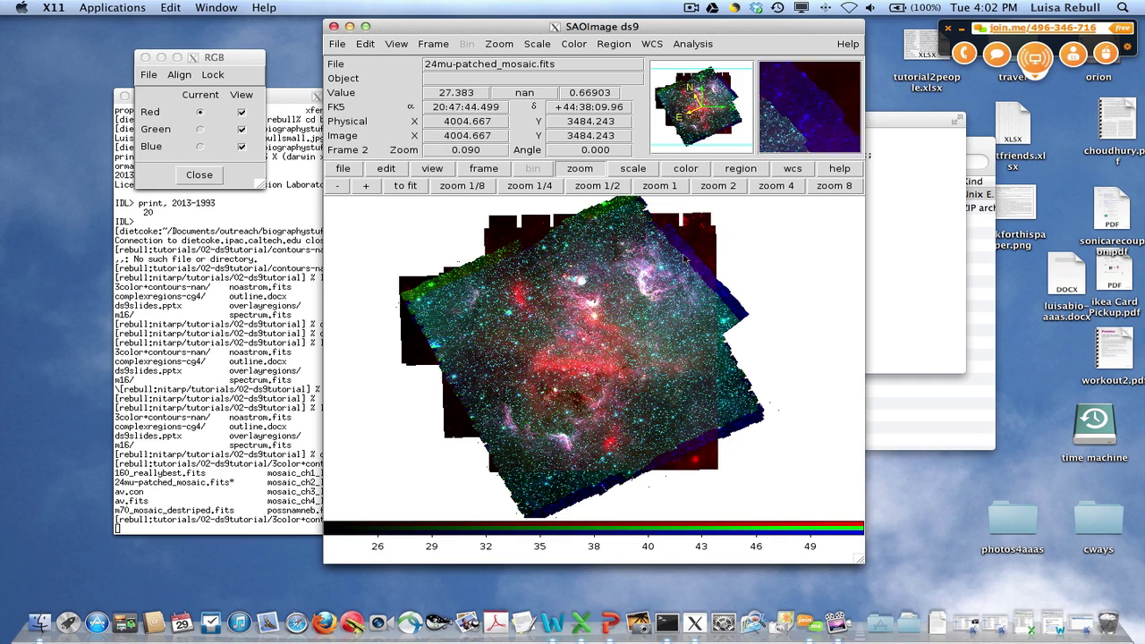
pyautogui.click(367, 186)
pyautogui.click(367, 186)
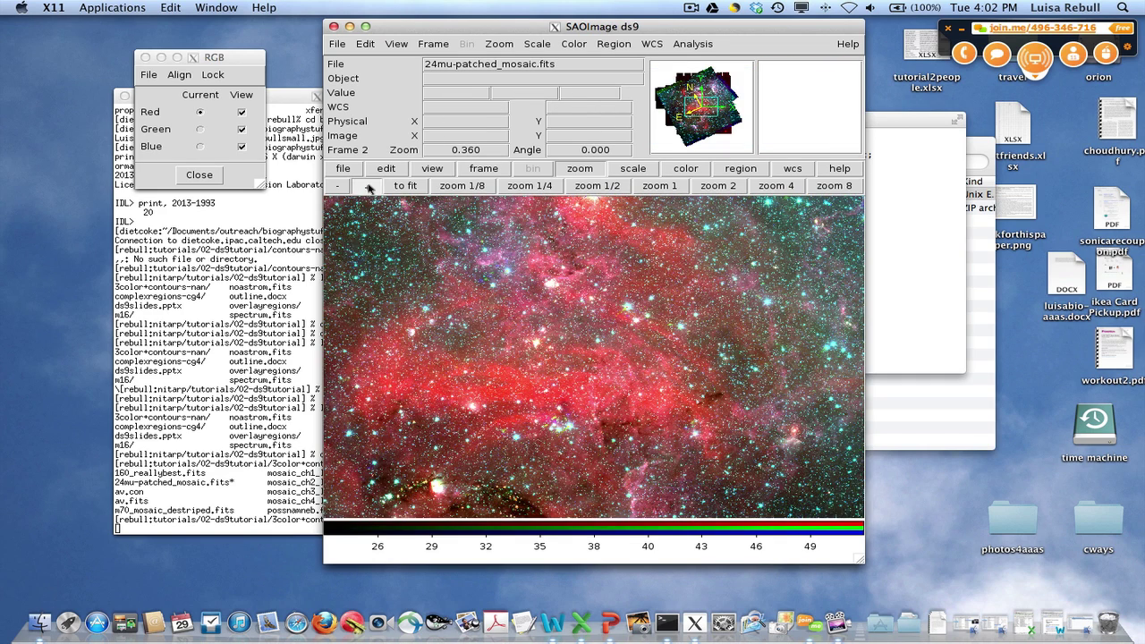
pyautogui.click(366, 186)
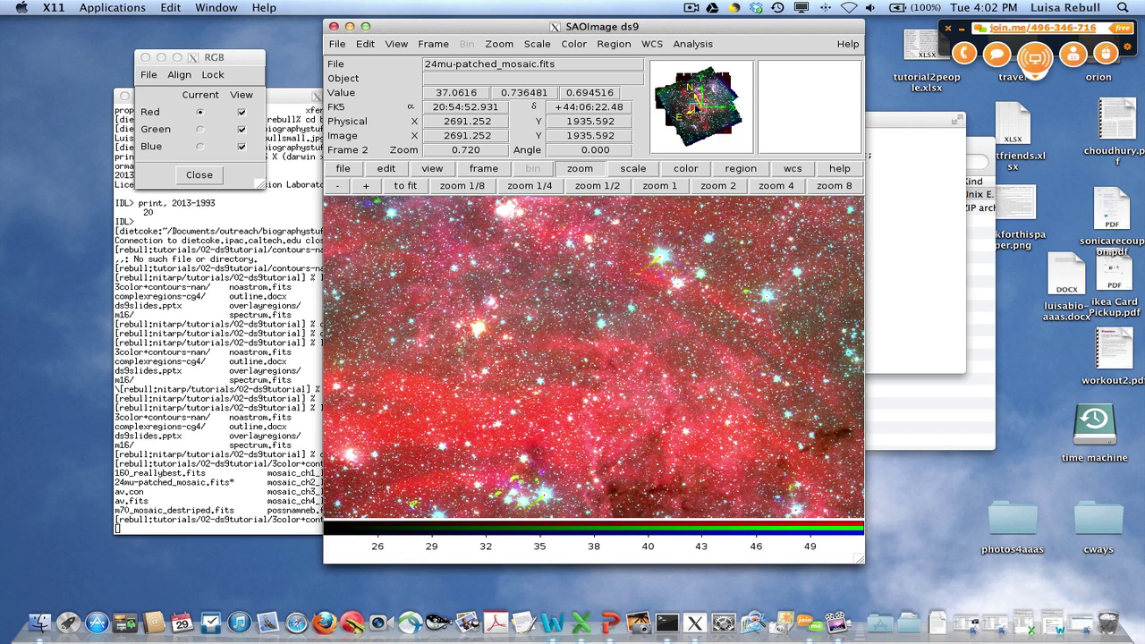
pyautogui.moveTo(691, 108); pyautogui.dragTo(687, 111)
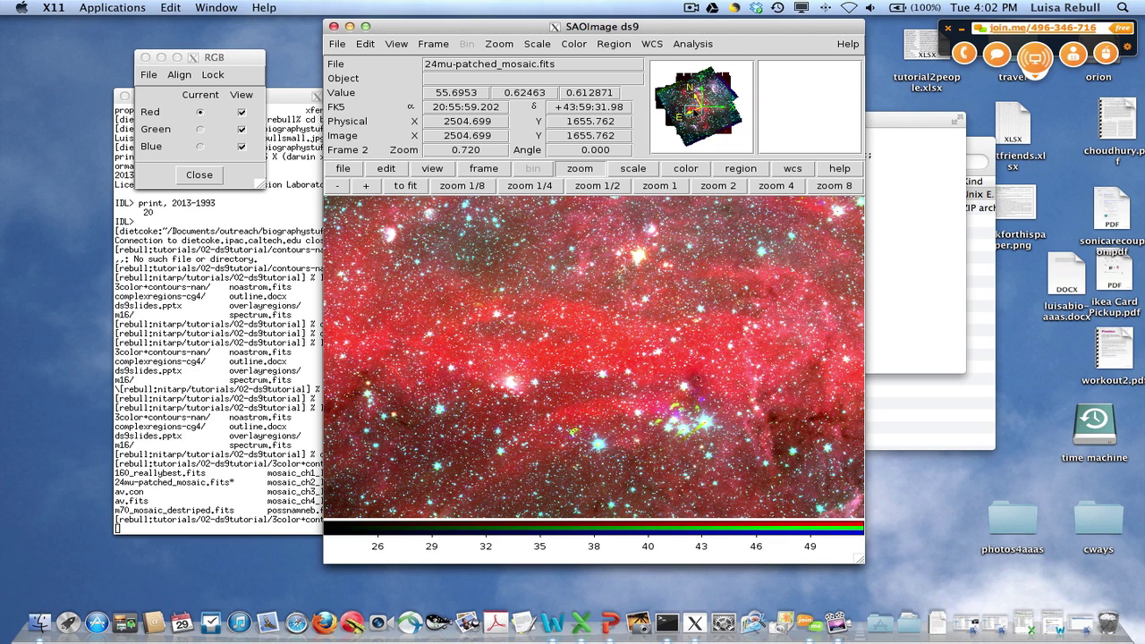
pyautogui.moveTo(697, 112); pyautogui.dragTo(695, 116)
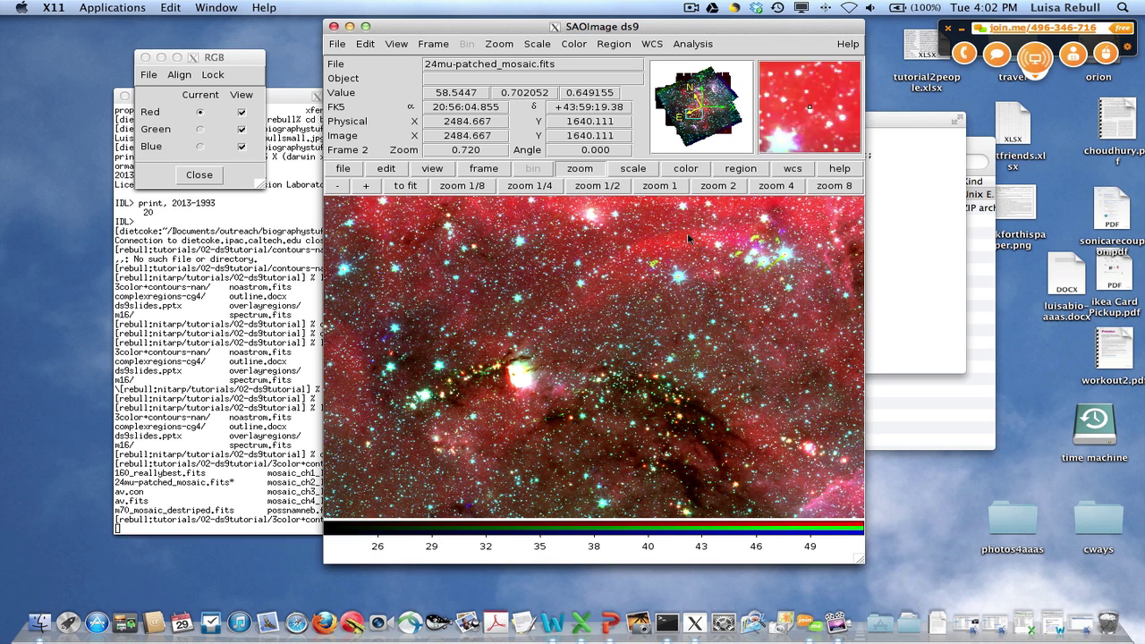
pyautogui.moveTo(640, 393); pyautogui.dragTo(672, 365)
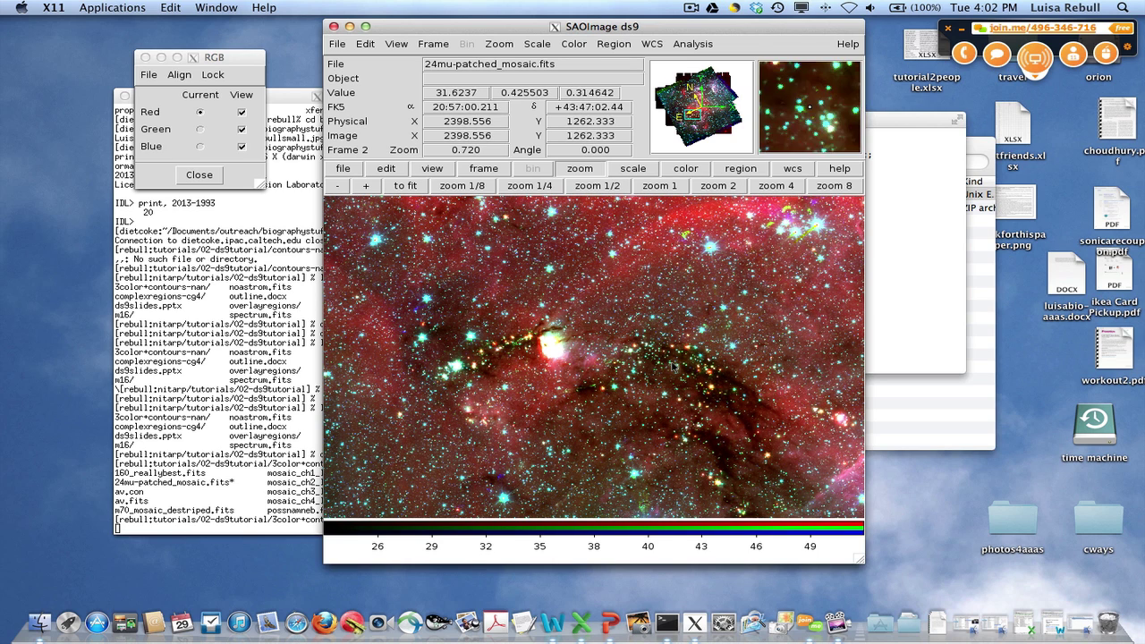
# Zoom in to 1.440 on the bright knot, check the scale options, and open the File menu
pyautogui.click(374, 185)
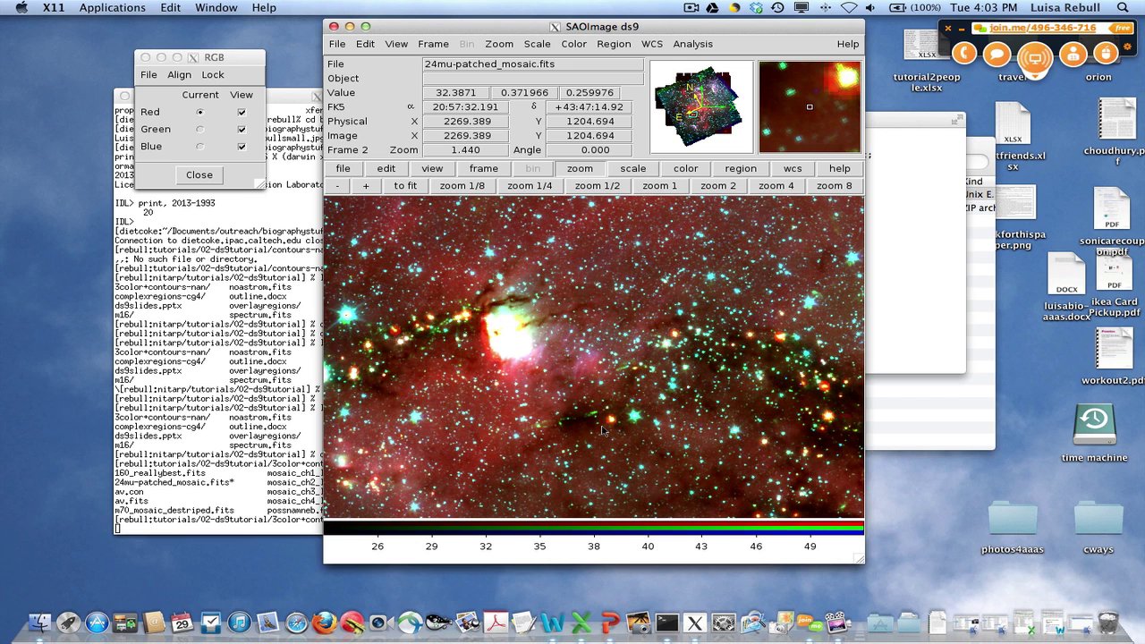
pyautogui.click(651, 172)
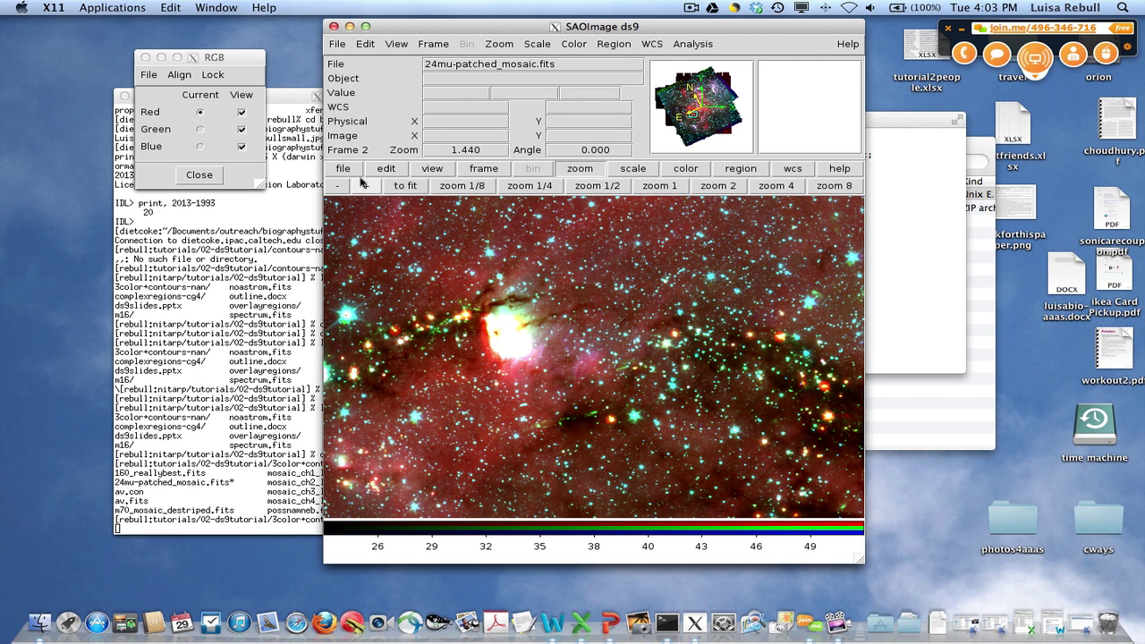
pyautogui.click(338, 186)
pyautogui.click(367, 186)
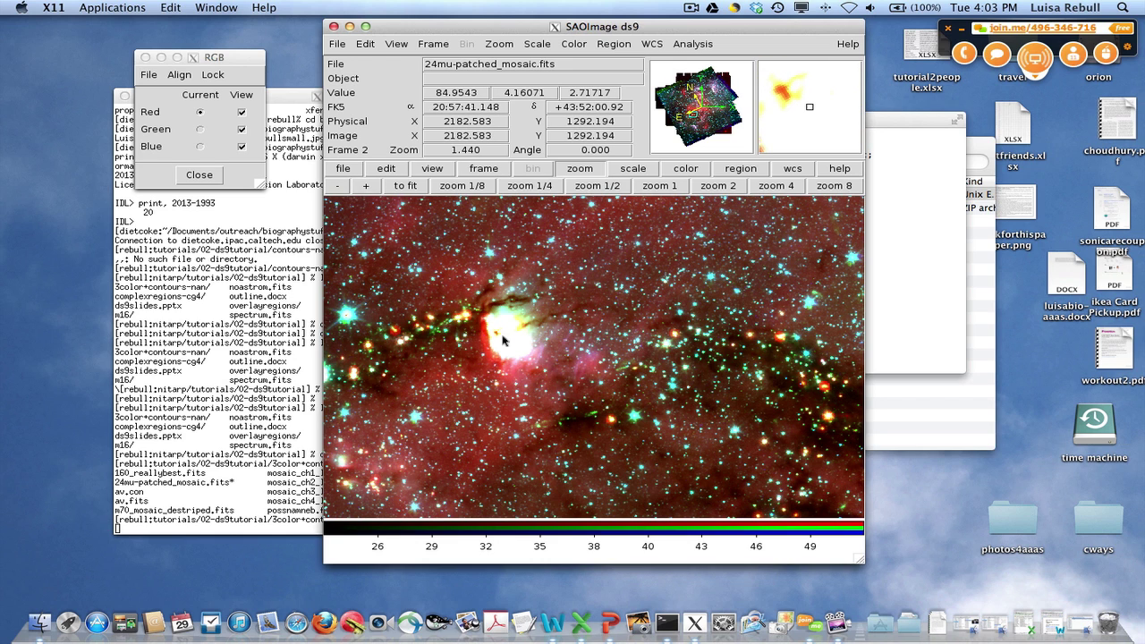
pyautogui.click(344, 46)
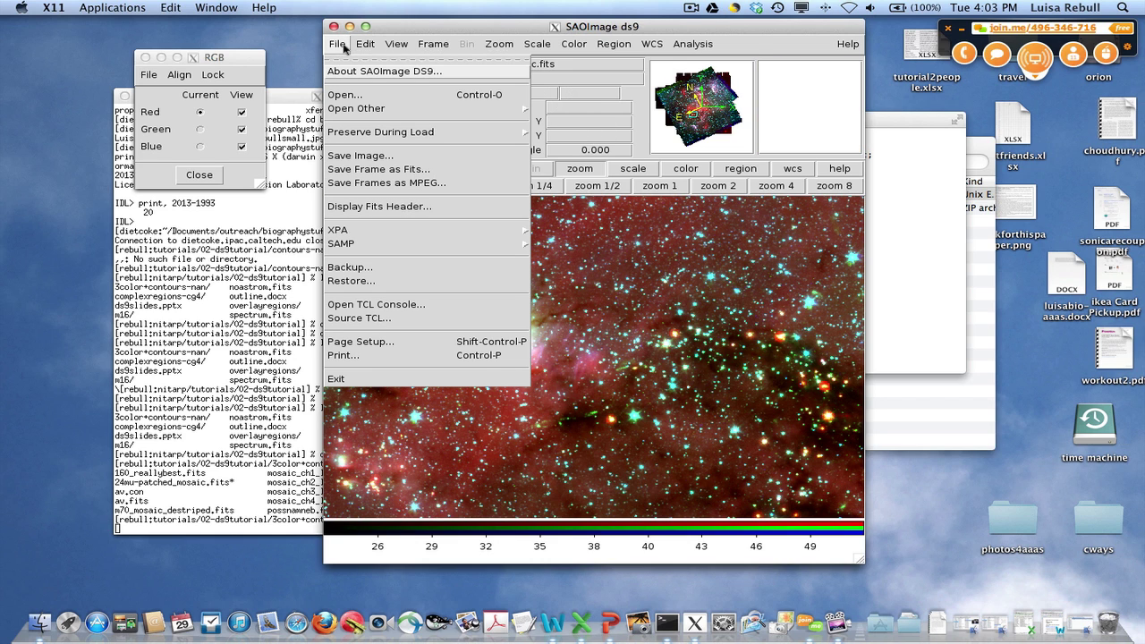
# Try saving the displayed image as GIF; dismiss the resulting image-creation error
pyautogui.click(363, 157)
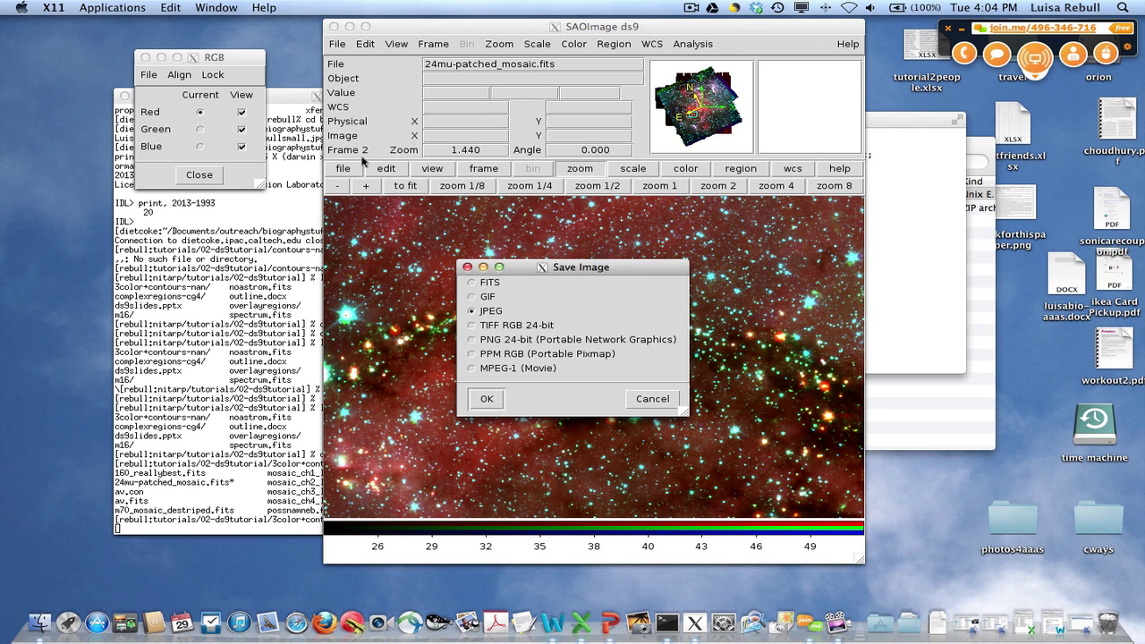
pyautogui.click(472, 297)
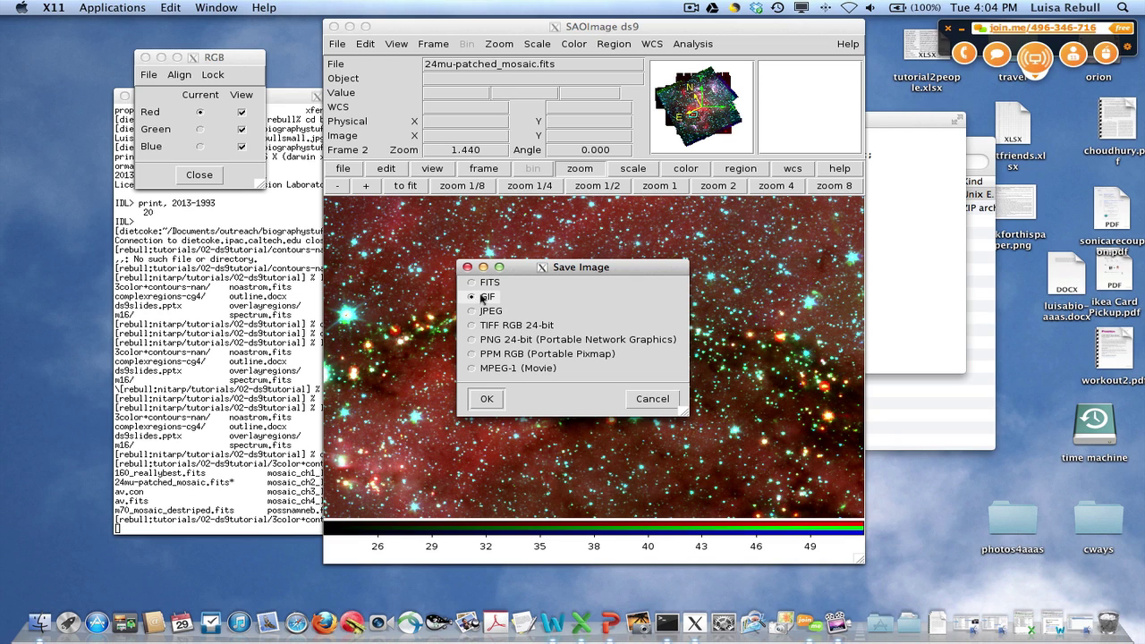
pyautogui.click(491, 403)
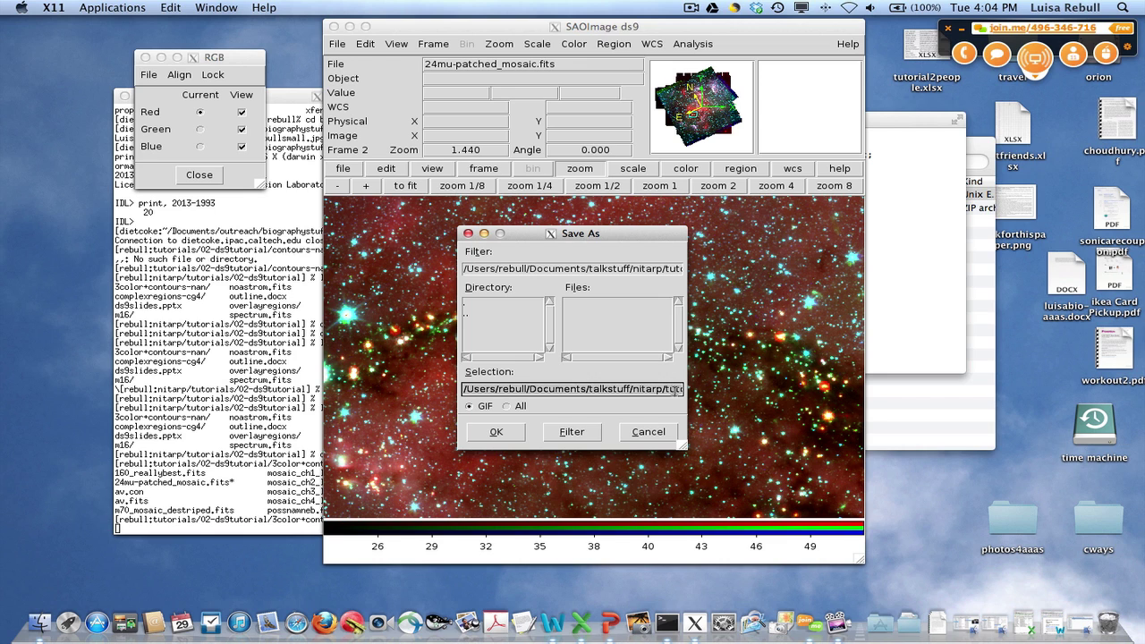
pyautogui.moveTo(674, 390)
pyautogui.mouseDown()
pyautogui.moveTo(775, 386)
pyautogui.moveTo(683, 394)
pyautogui.mouseUp()
pyautogui.click(497, 432)
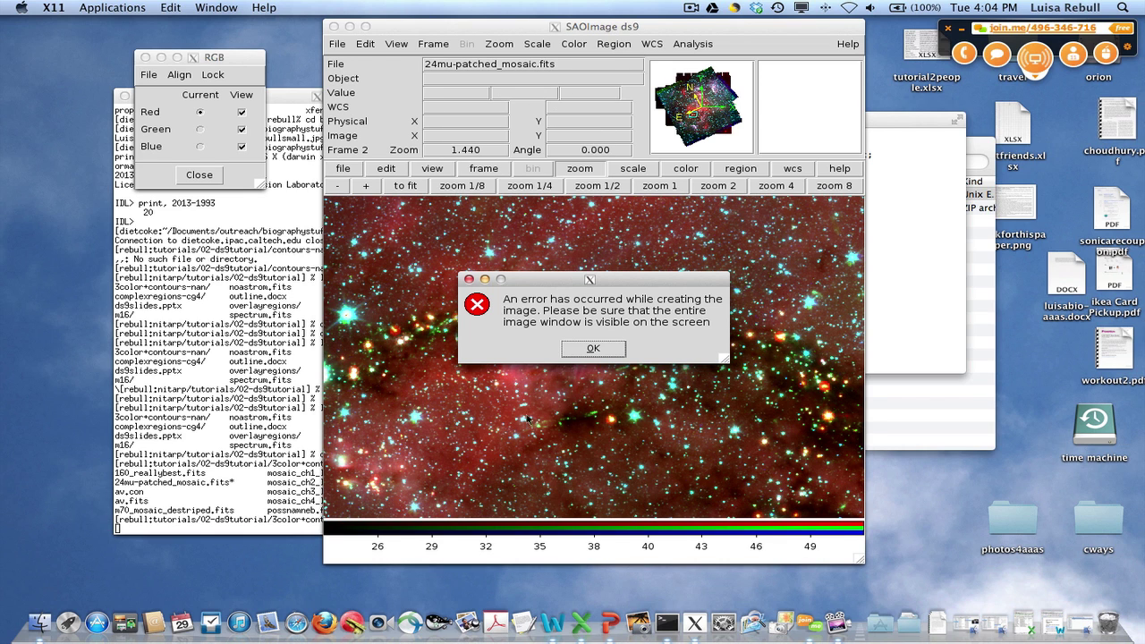
pyautogui.click(583, 348)
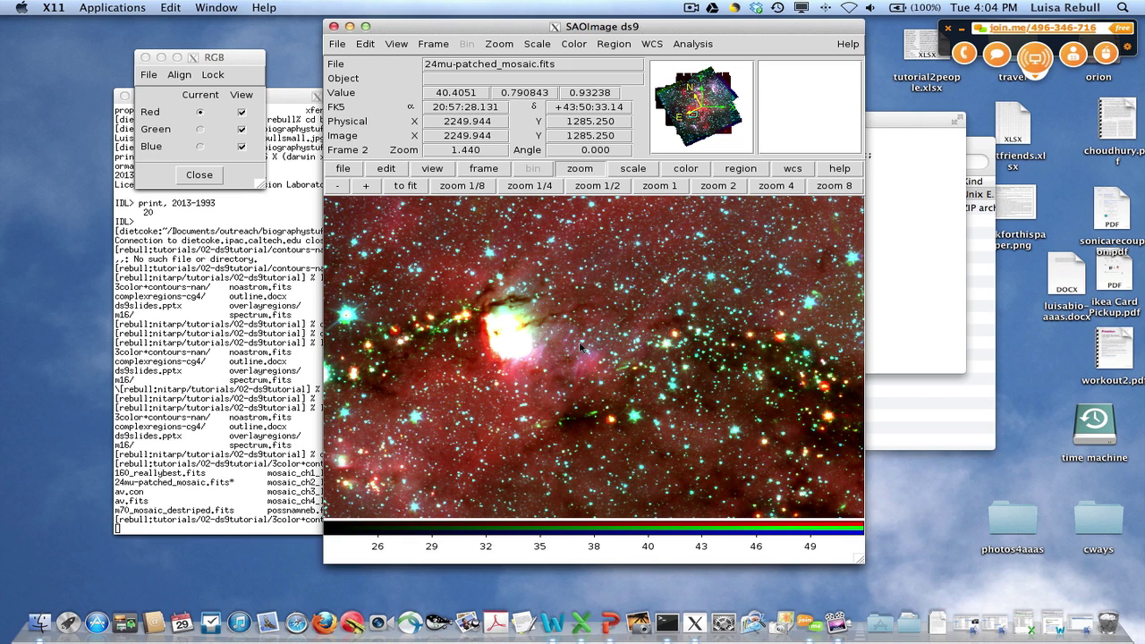
# Retry saving the image as JPEG at quality 75; dismiss the image-creation error
pyautogui.click(342, 46)
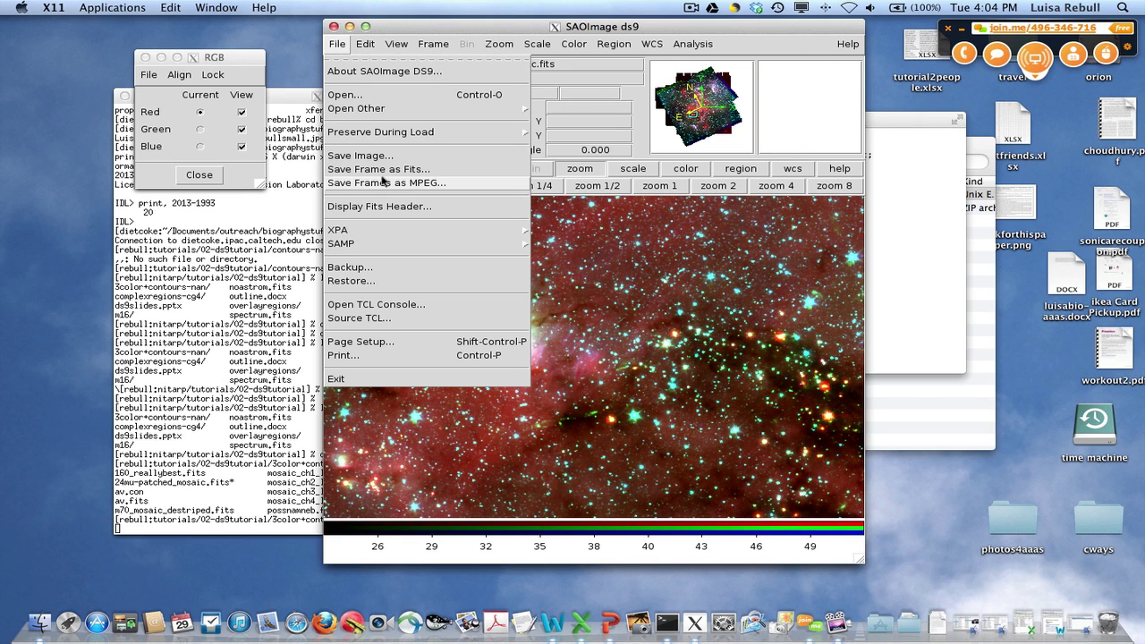
pyautogui.click(358, 156)
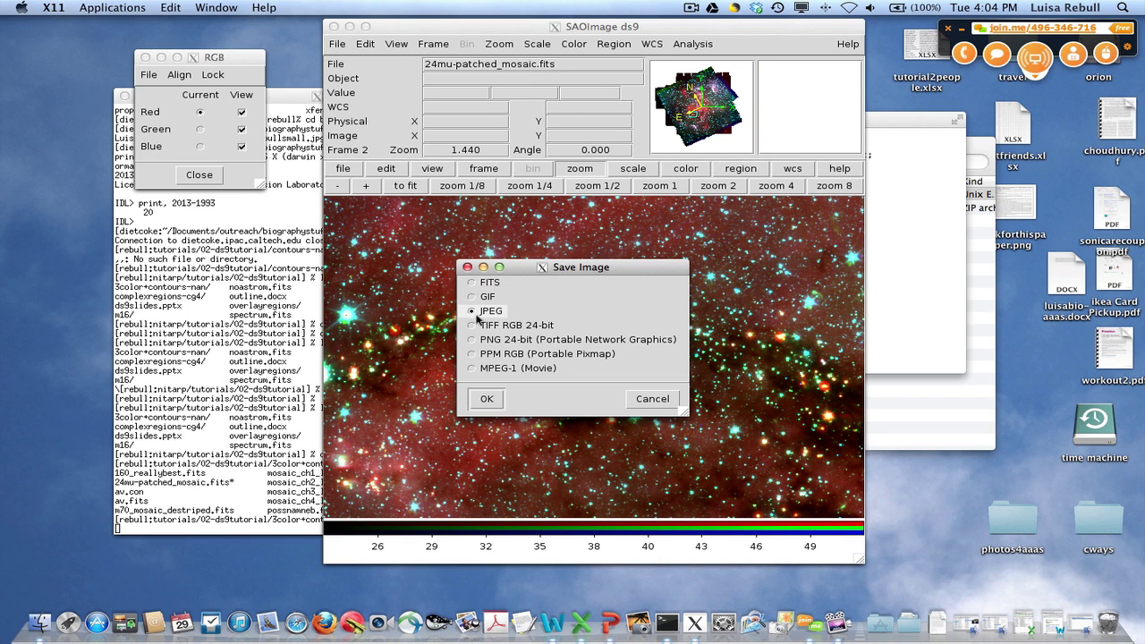
pyautogui.click(486, 399)
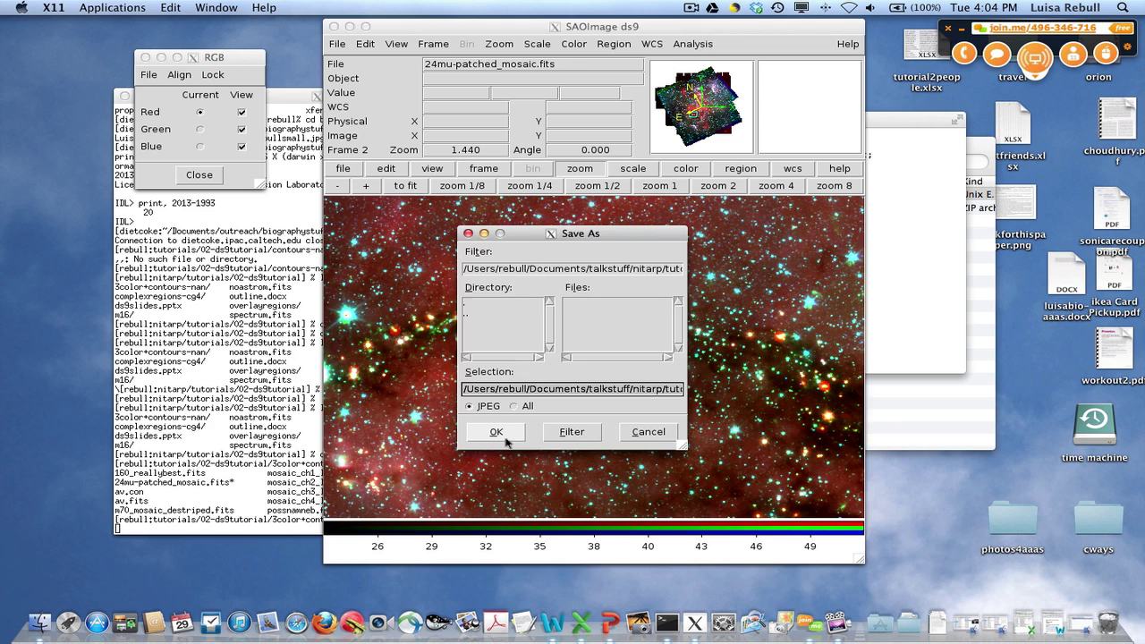
pyautogui.click(505, 439)
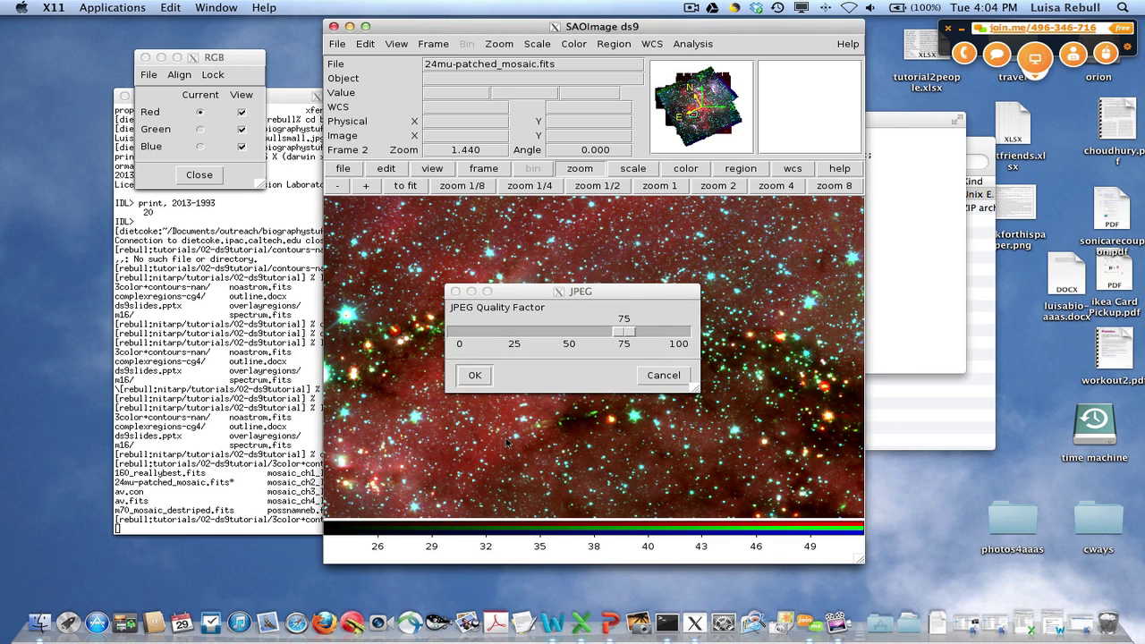
pyautogui.click(477, 375)
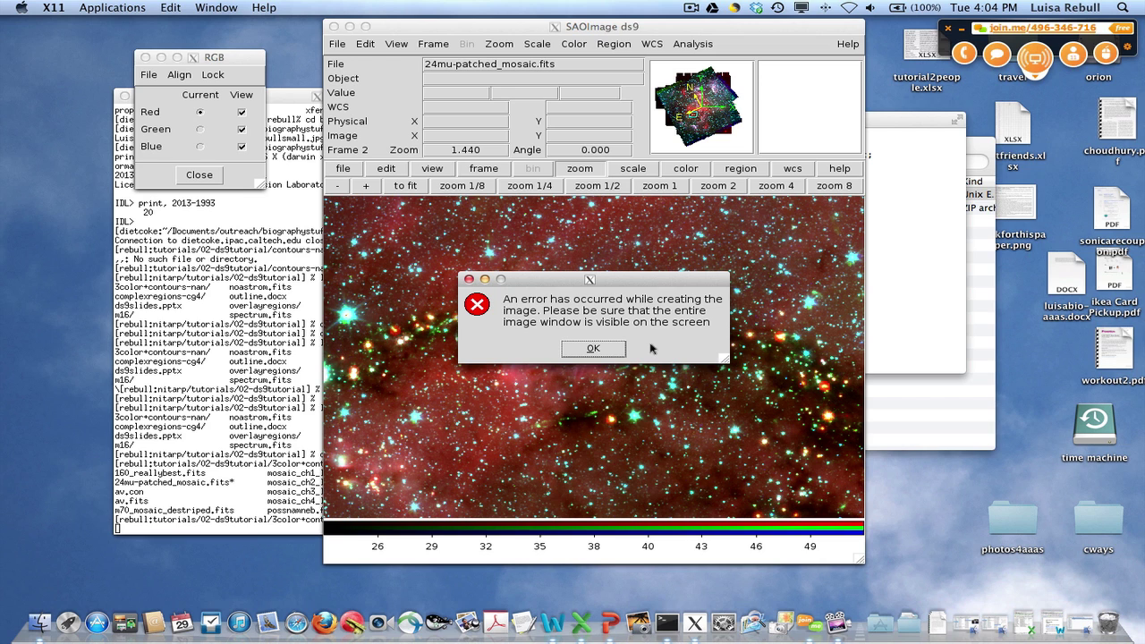
pyautogui.click(595, 349)
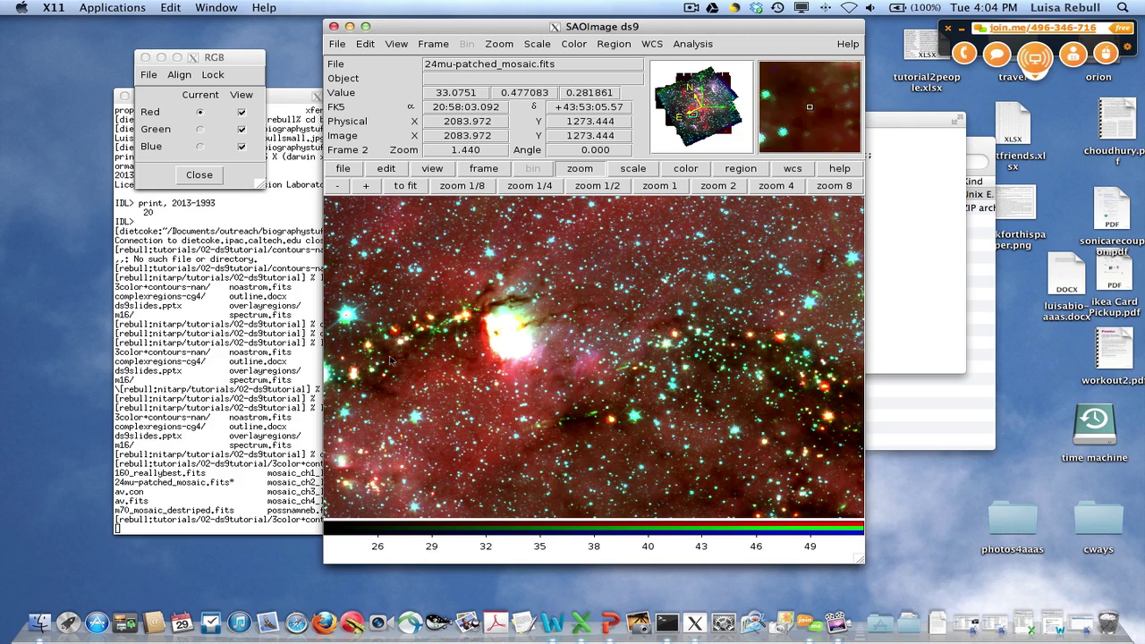
# Zoom out to 0.090 and centre the whole rotated mosaic in the view
pyautogui.click(339, 187)
pyautogui.click(339, 187)
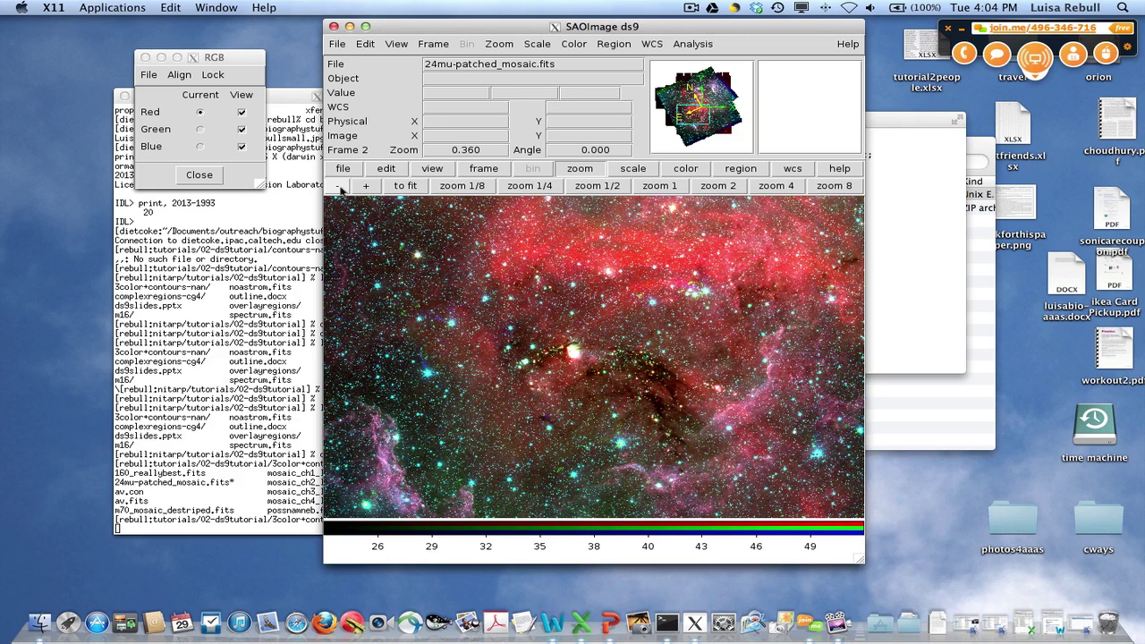
pyautogui.click(339, 187)
pyautogui.click(339, 187)
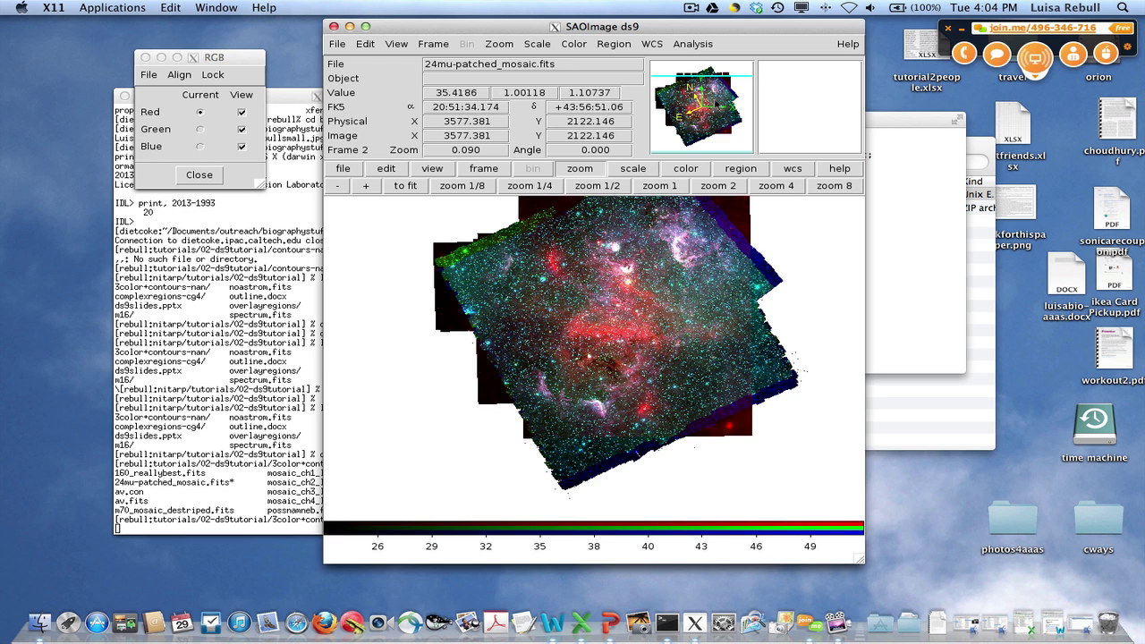
pyautogui.moveTo(716, 92); pyautogui.dragTo(717, 86)
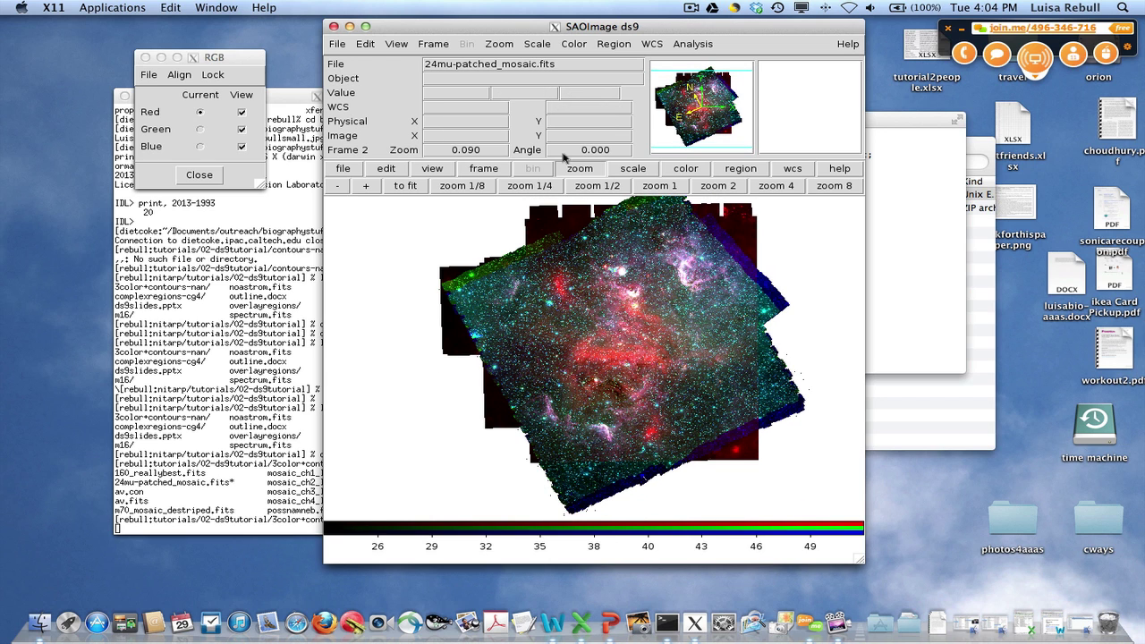
# Retry the JPEG export at quality 75 and dismiss the image-creation error
pyautogui.click(338, 44)
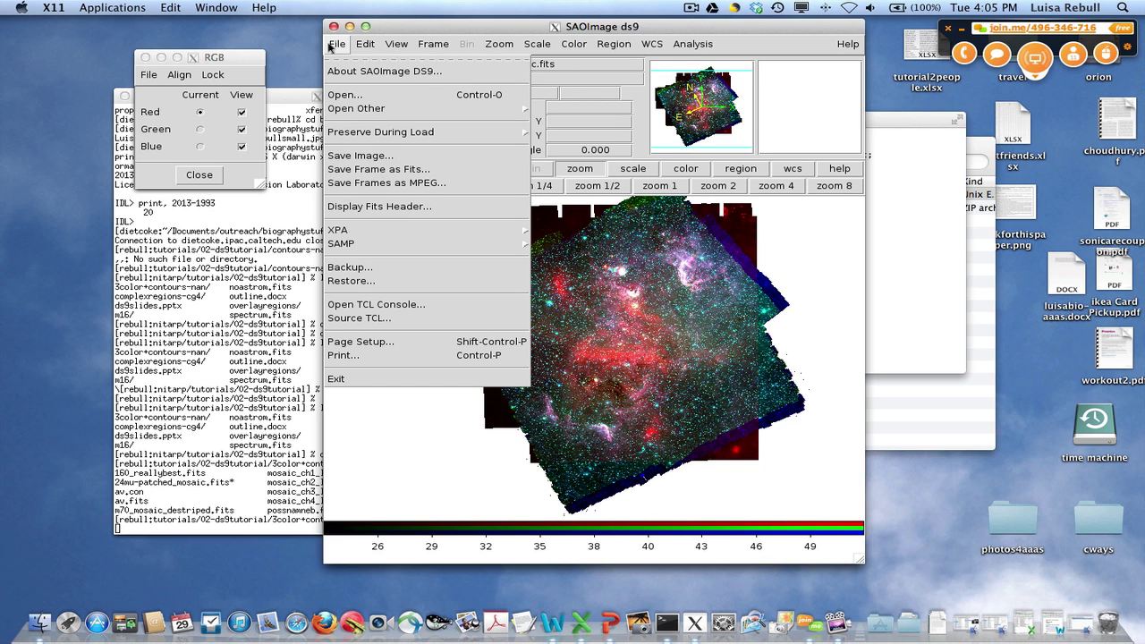
pyautogui.click(374, 155)
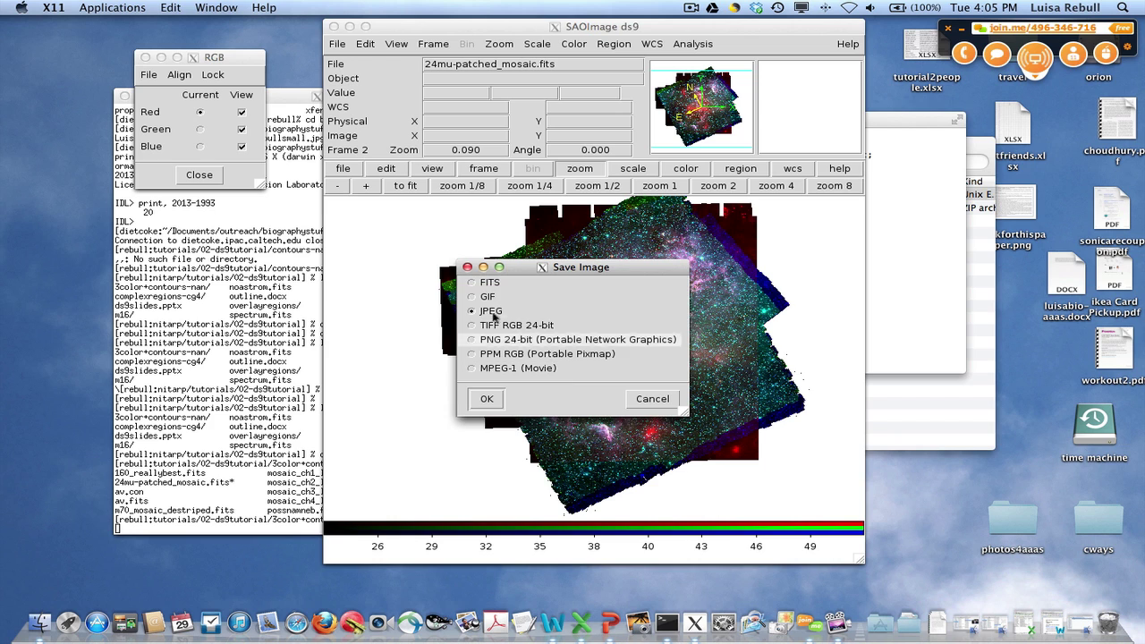
pyautogui.click(486, 399)
pyautogui.click(497, 432)
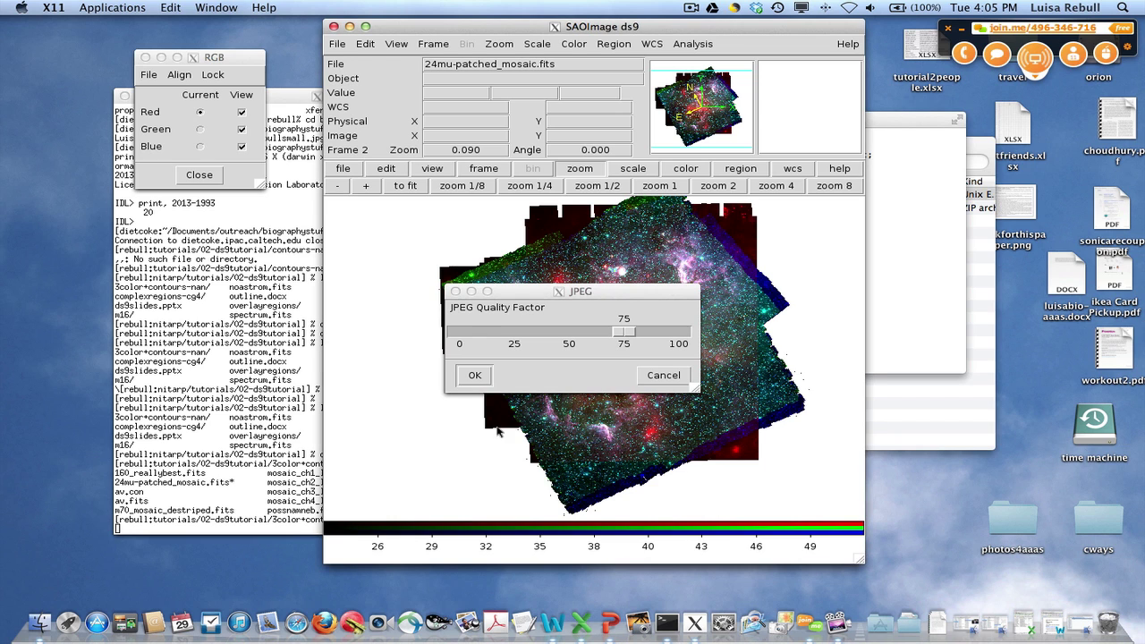
pyautogui.click(475, 377)
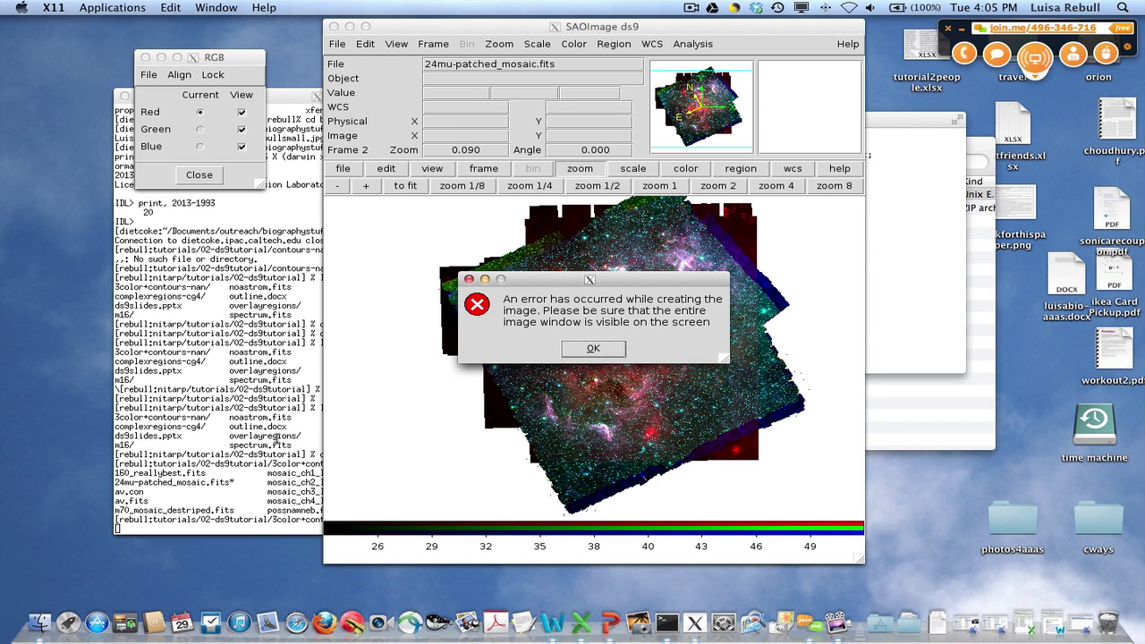
pyautogui.click(615, 347)
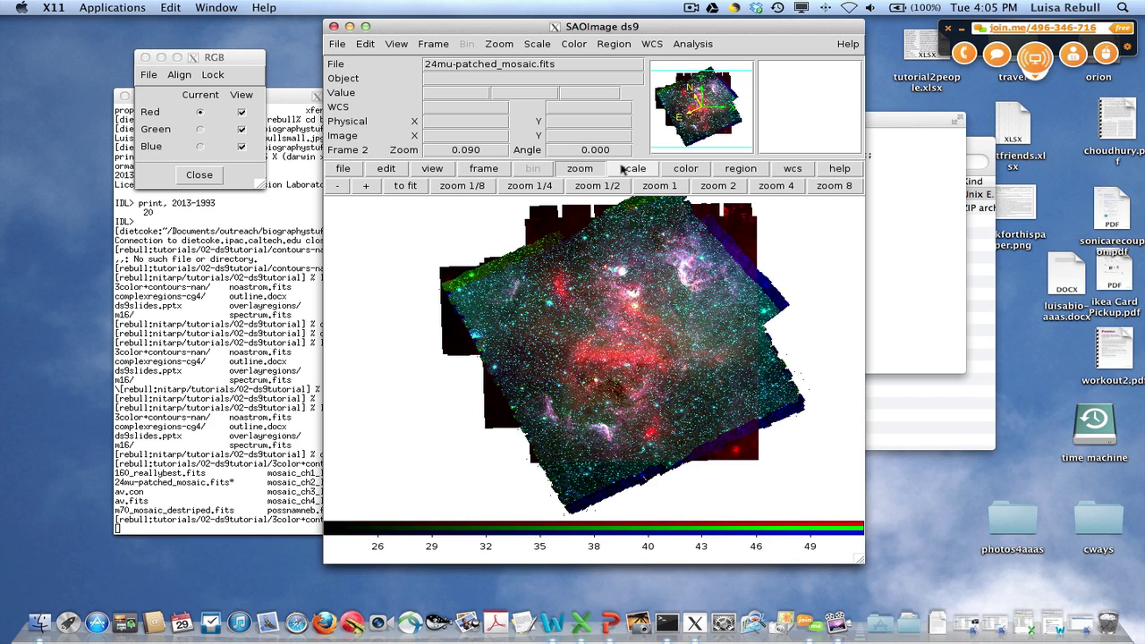
# Save the view as JPEG at quality 75 again, then dismiss the error
pyautogui.click(337, 44)
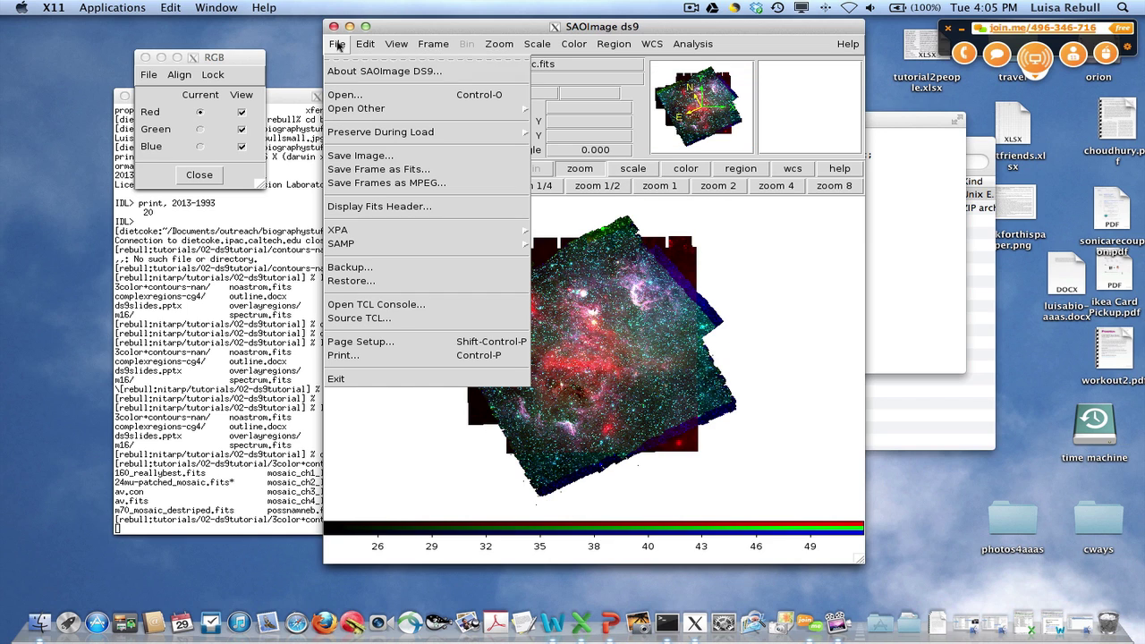
pyautogui.click(385, 156)
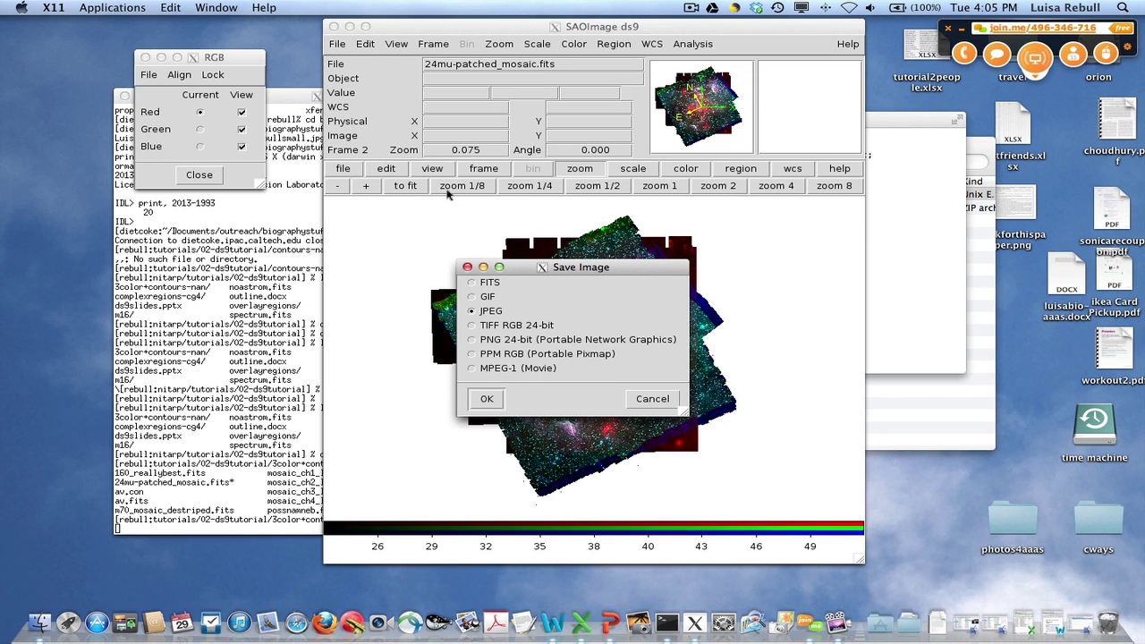
pyautogui.click(488, 399)
pyautogui.click(497, 431)
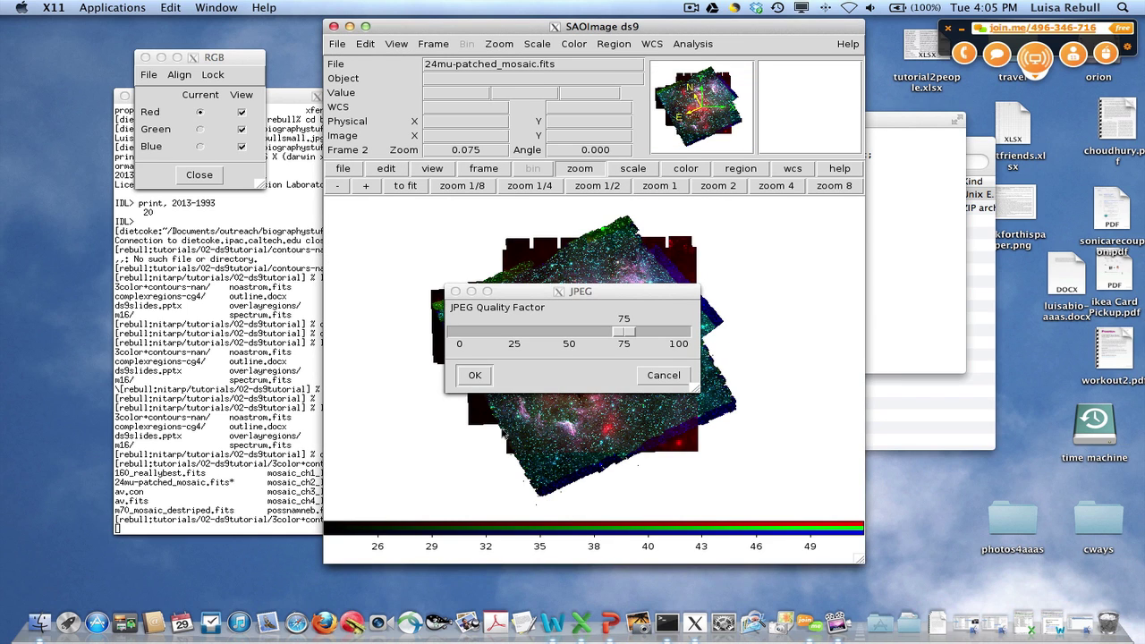
pyautogui.click(477, 376)
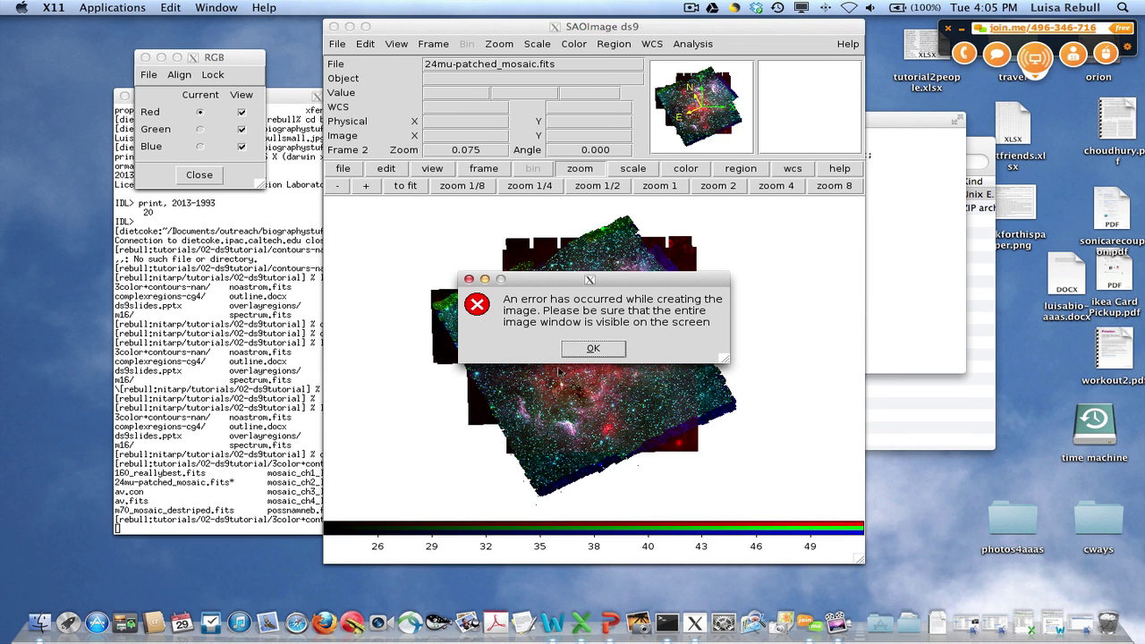
pyautogui.click(609, 352)
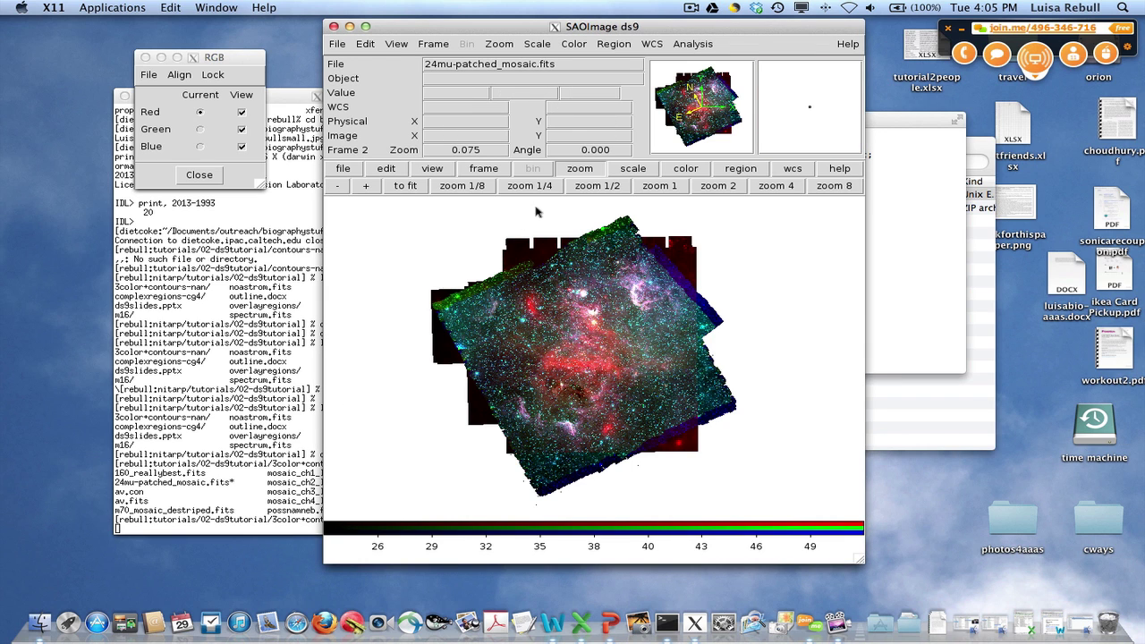
# Try saving the image as PNG 24-bit, then dismiss the image-creation error
pyautogui.click(336, 43)
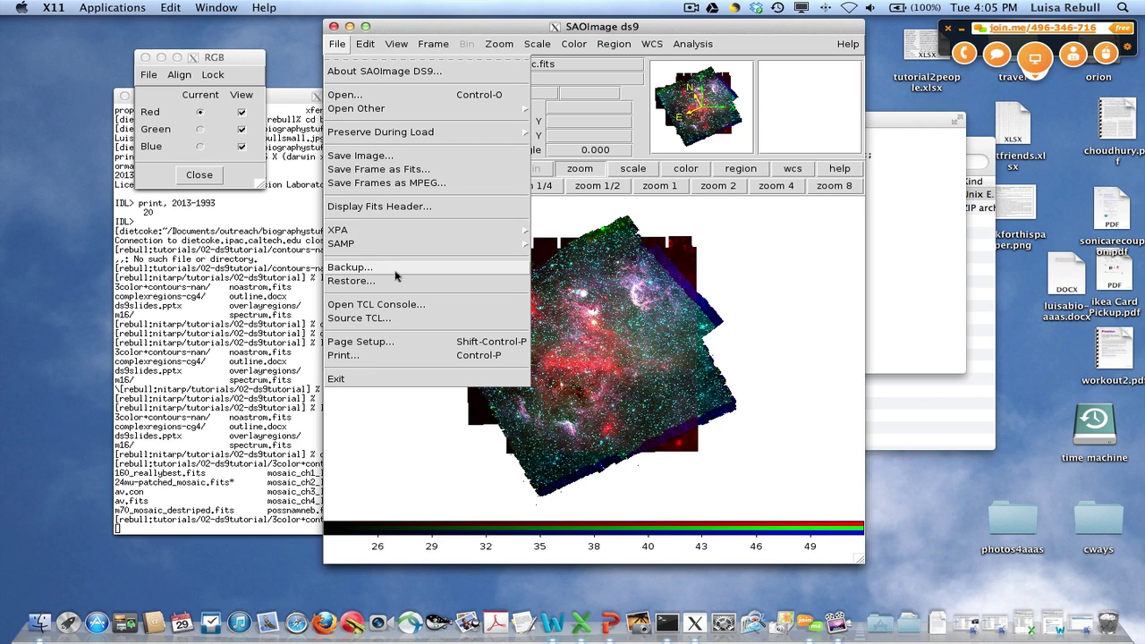
pyautogui.click(359, 156)
pyautogui.click(487, 340)
pyautogui.click(492, 407)
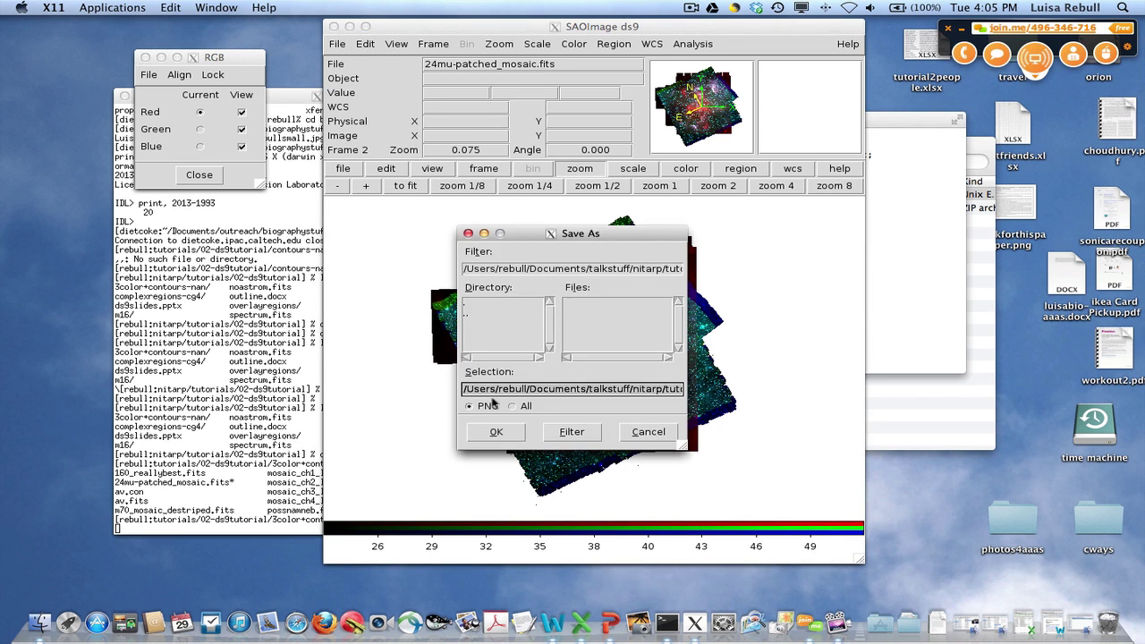
pyautogui.click(491, 432)
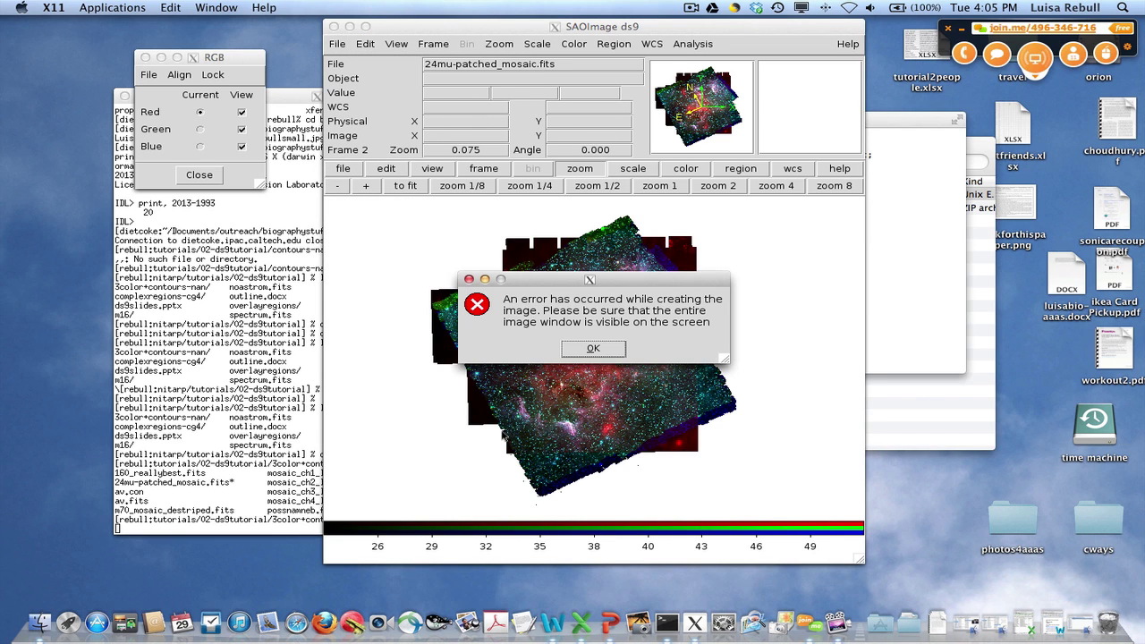
pyautogui.click(593, 349)
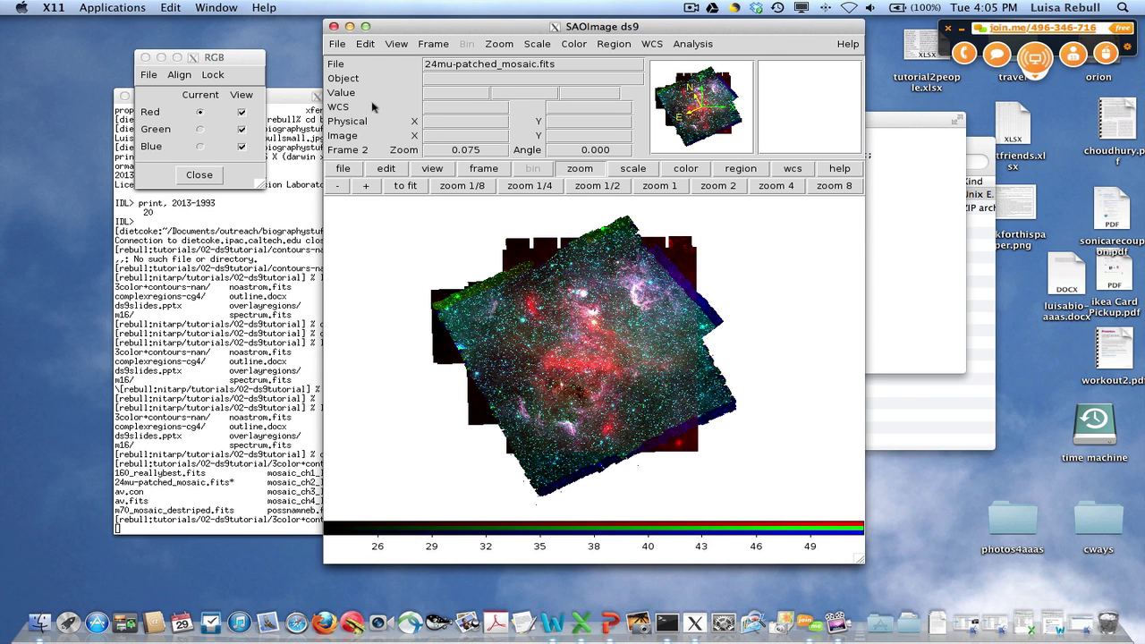
pyautogui.click(338, 46)
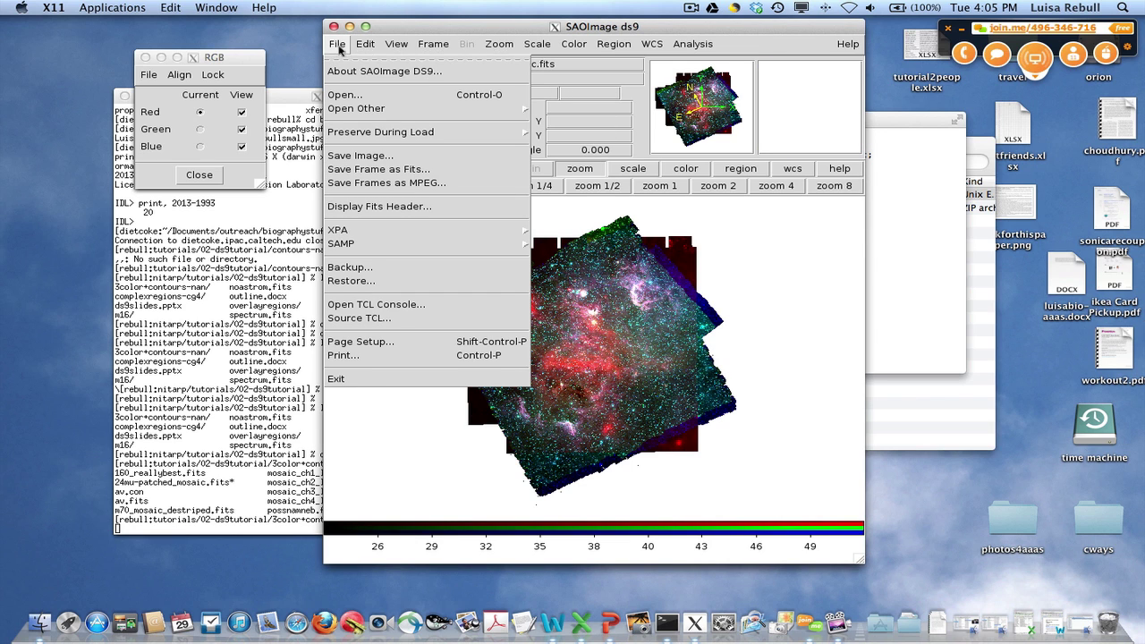
pyautogui.click(344, 157)
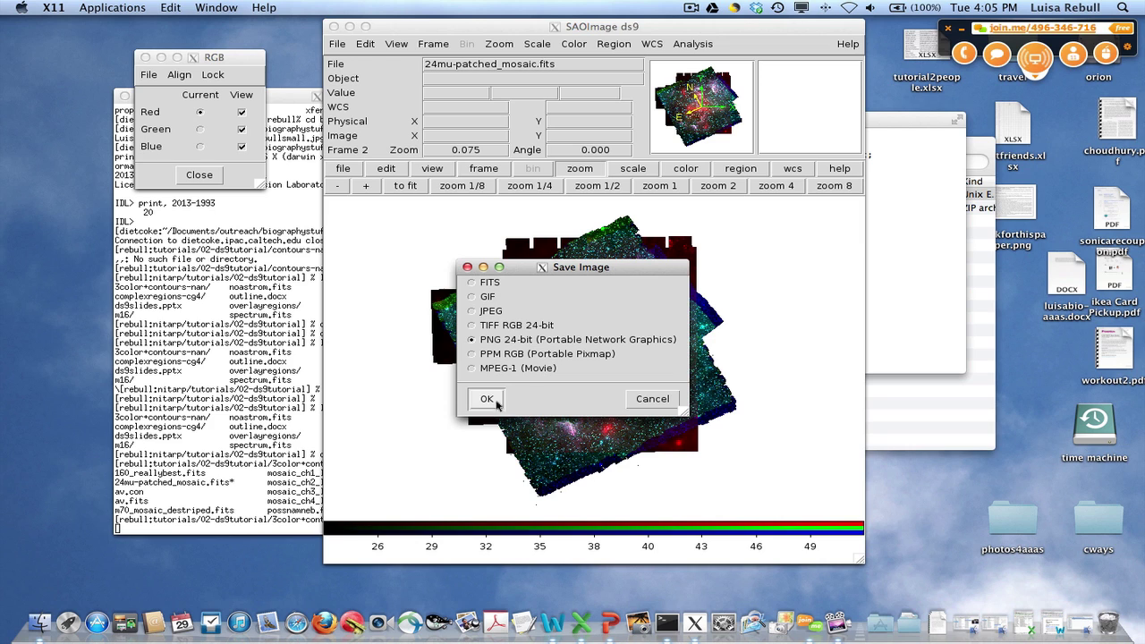
pyautogui.click(652, 399)
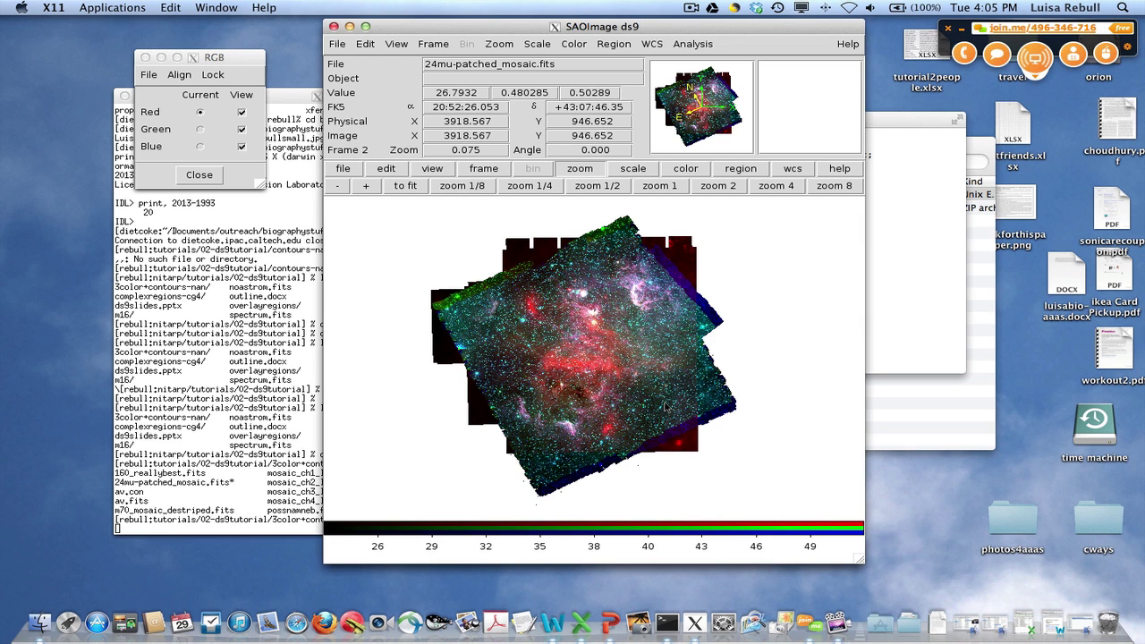